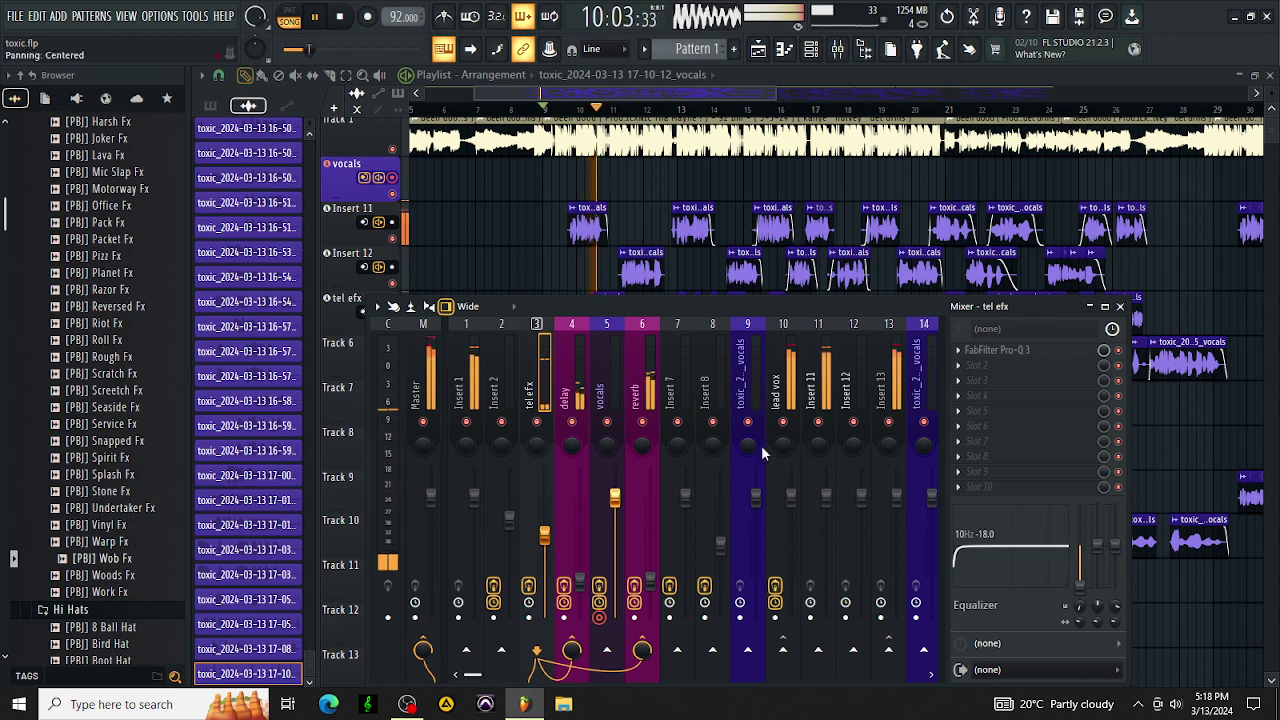
# Load the TRAP GOD VOCAL MIX mixer state on the lead vox track and lower the track's volume slightly.
pyautogui.click(790, 505)
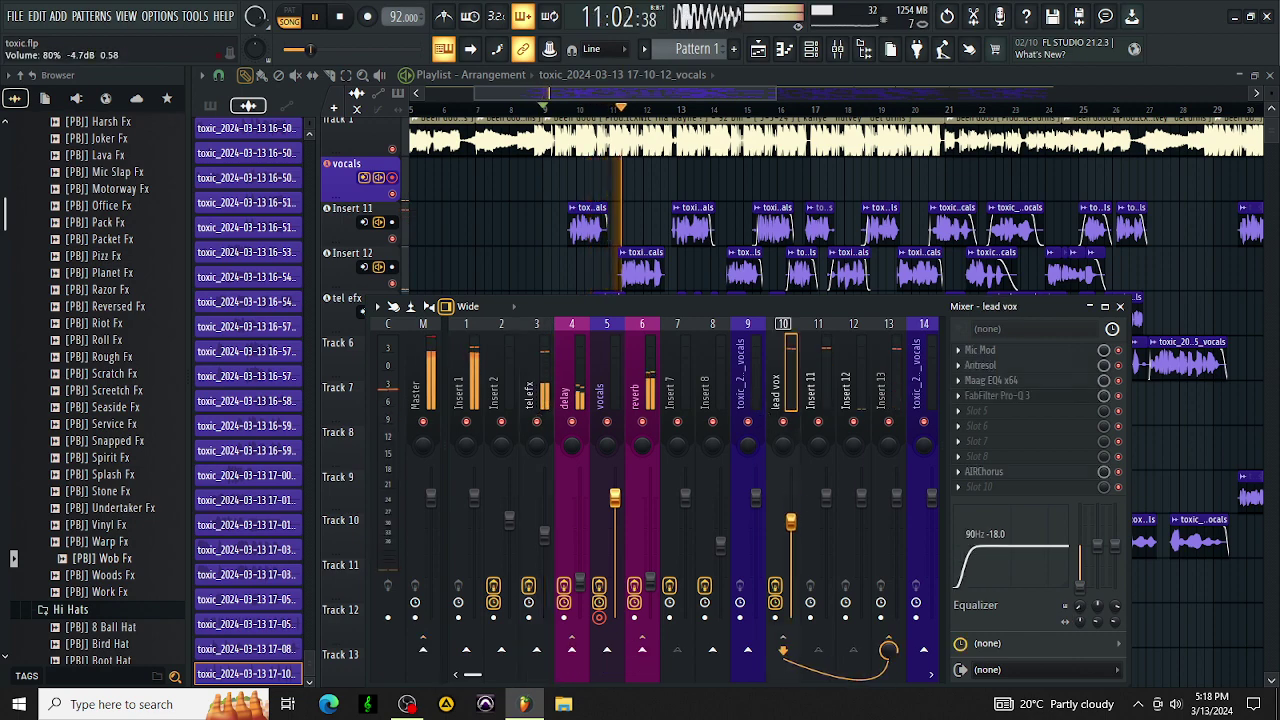
pyautogui.rightClick(785, 392)
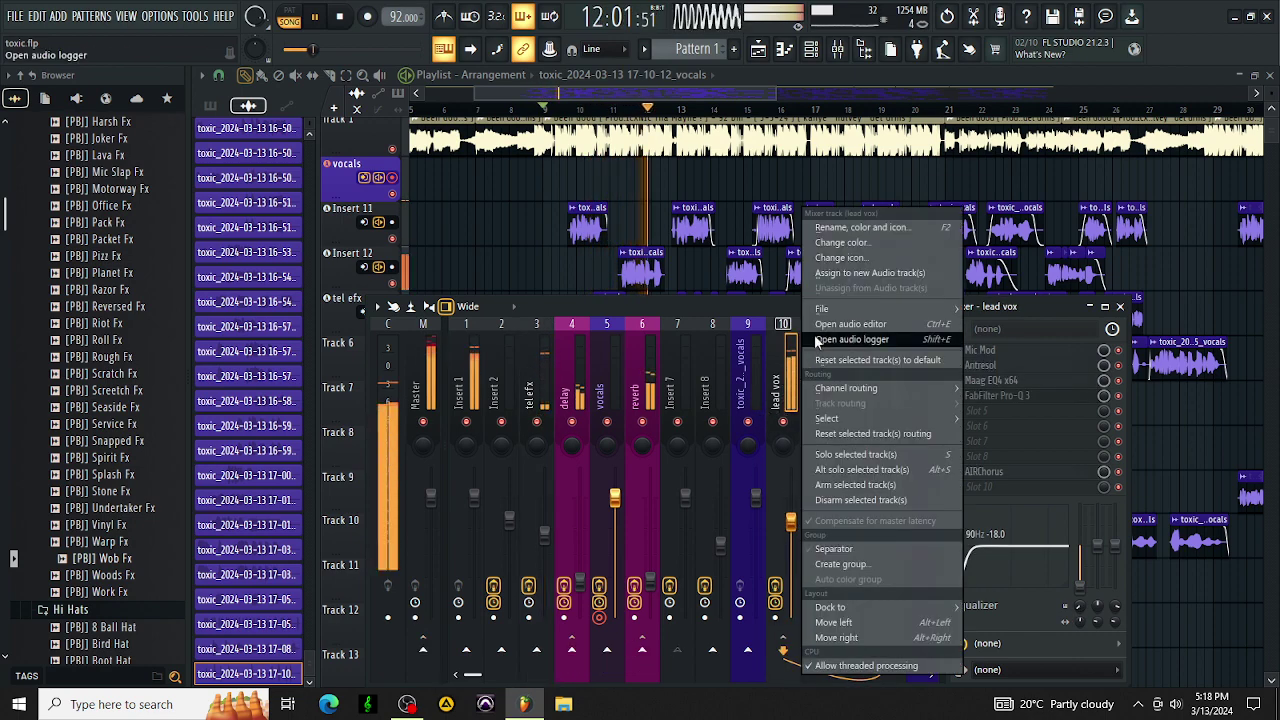
pyautogui.moveTo(833, 314)
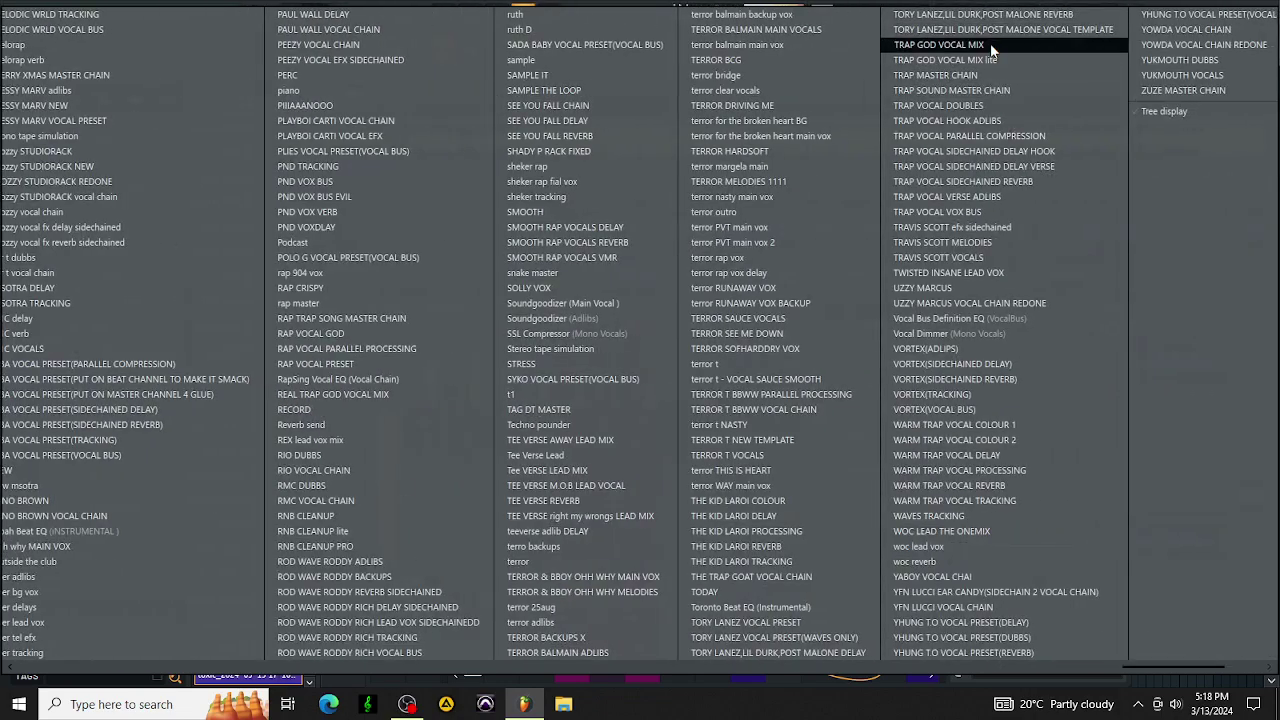
pyautogui.click(991, 45)
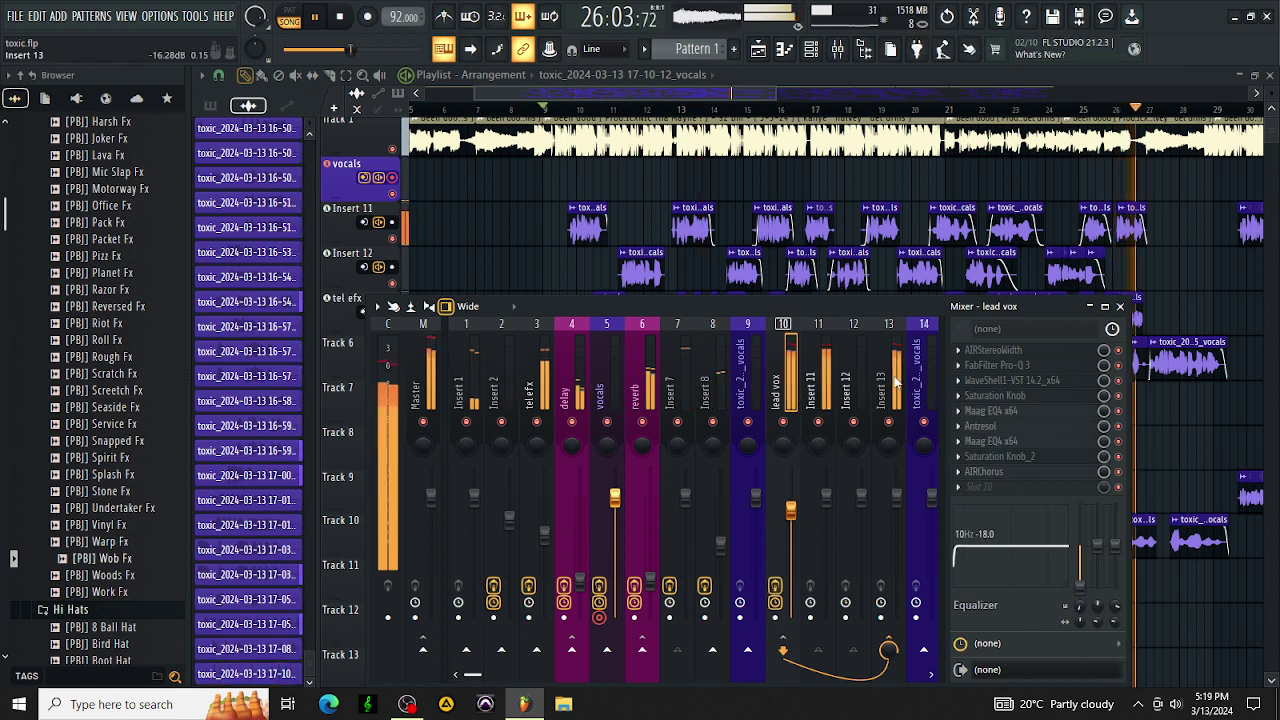
pyautogui.moveTo(790, 510); pyautogui.dragTo(790, 521)
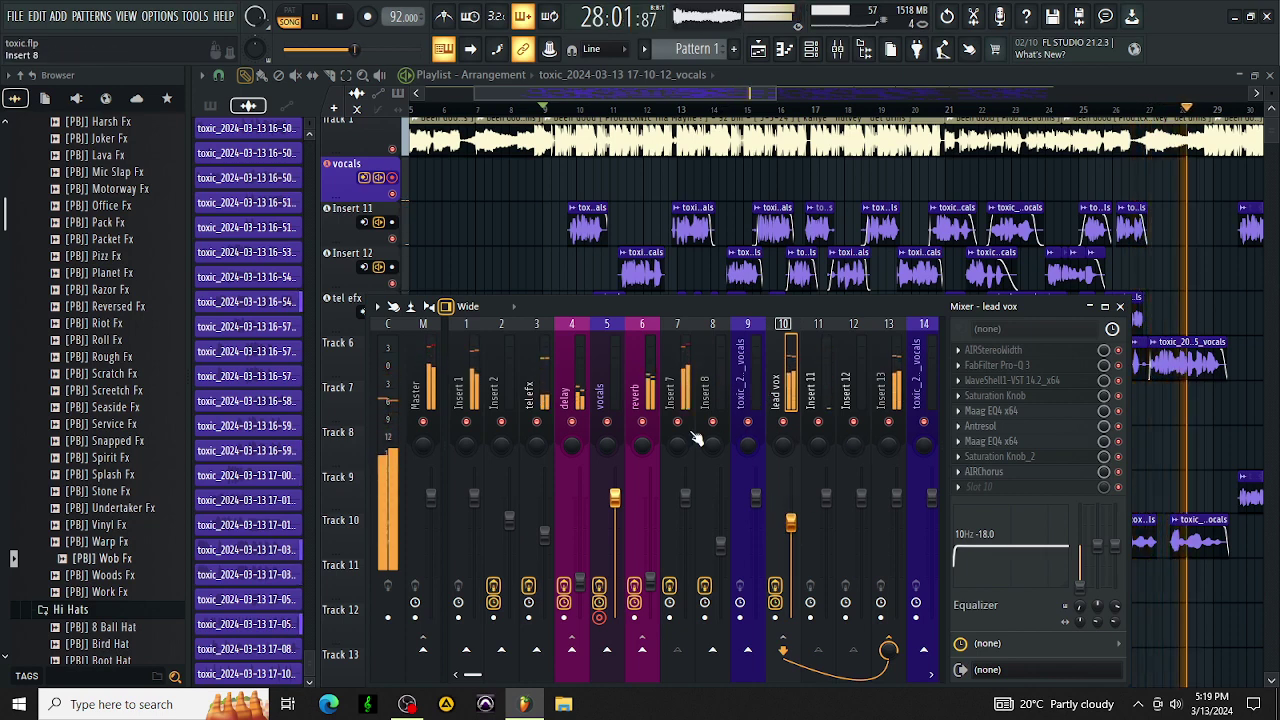
# In the delay track's H-Delay, enable LoFi and set the LoPass filter to 14.1 kHz.
pyautogui.click(577, 376)
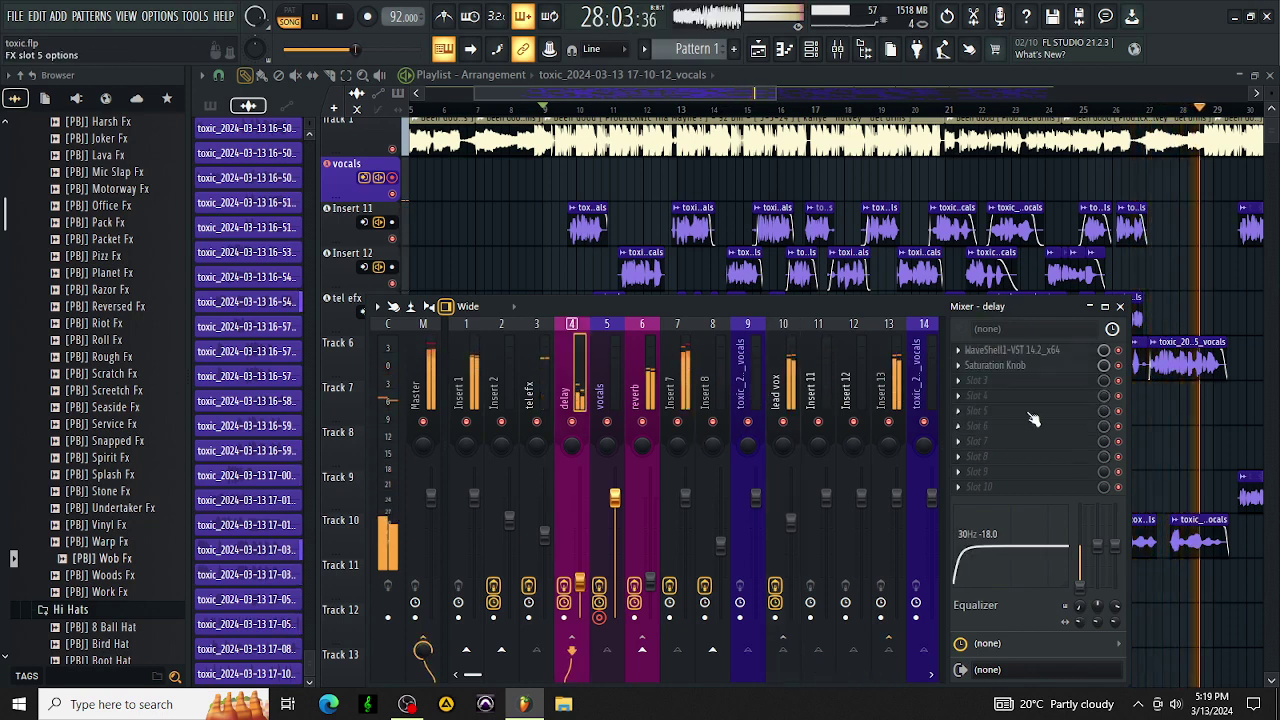
pyautogui.click(1045, 354)
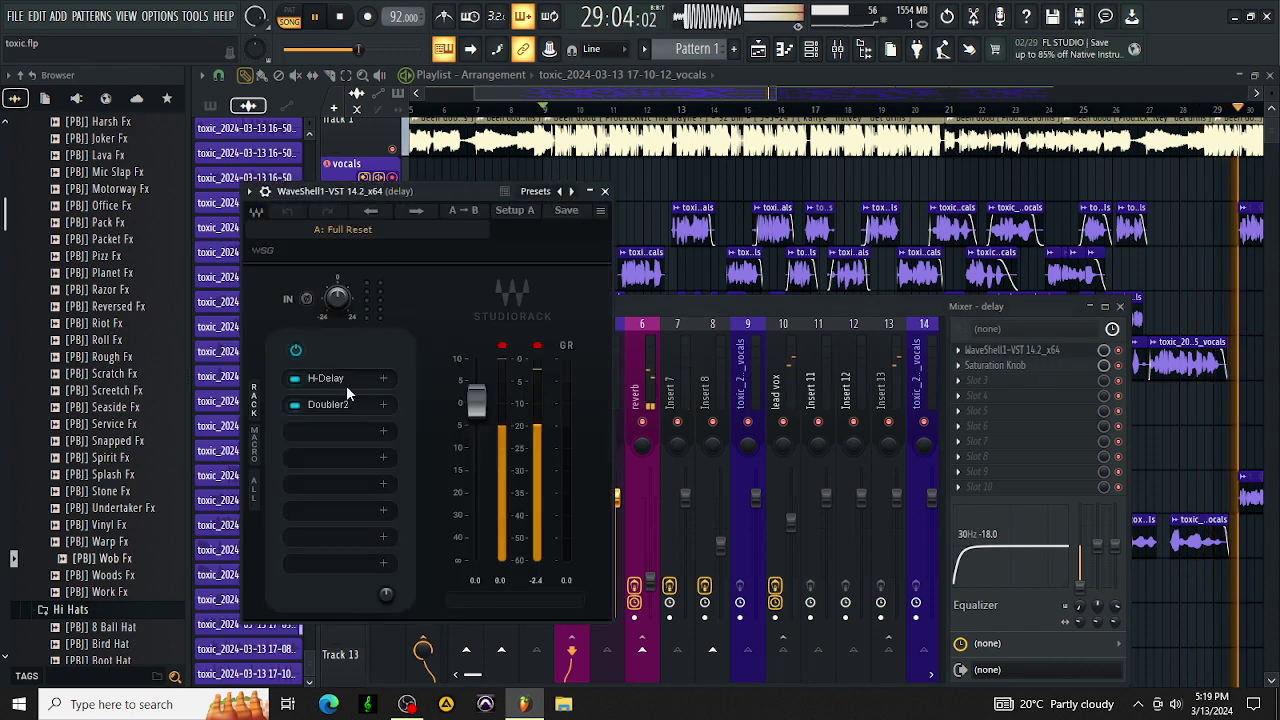
pyautogui.click(349, 382)
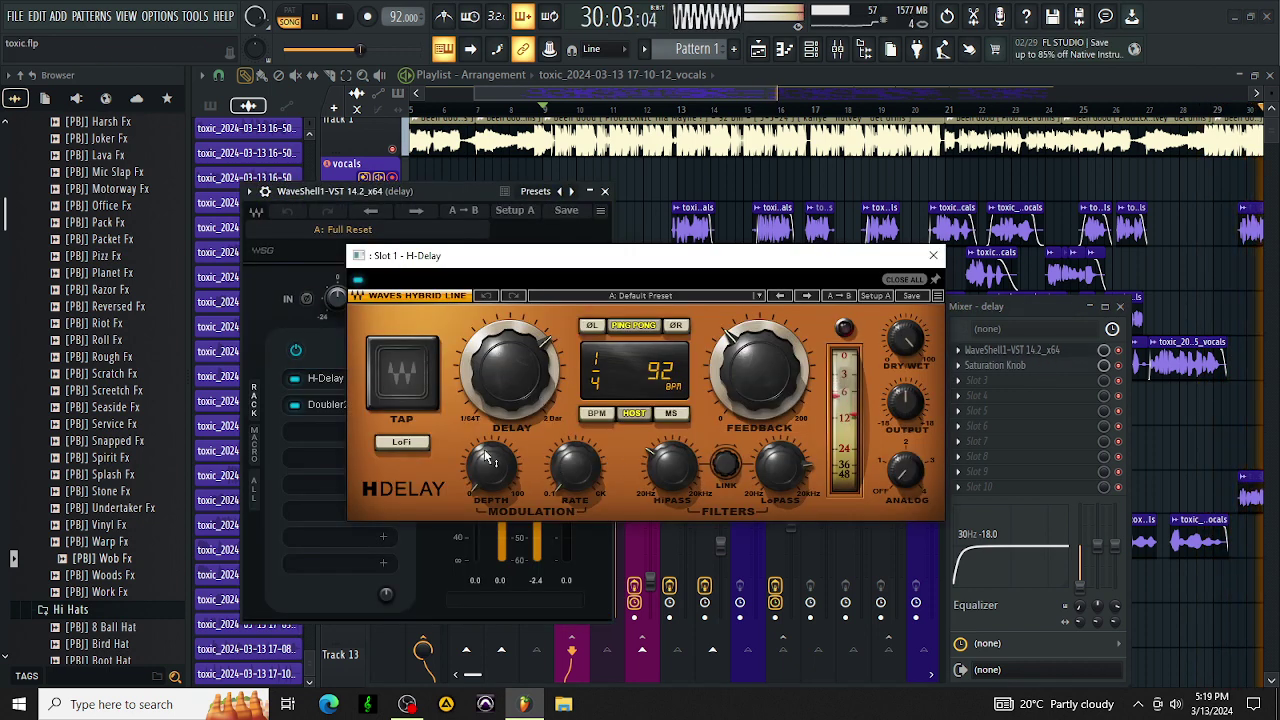
pyautogui.click(415, 447)
pyautogui.moveTo(781, 466); pyautogui.dragTo(781, 455)
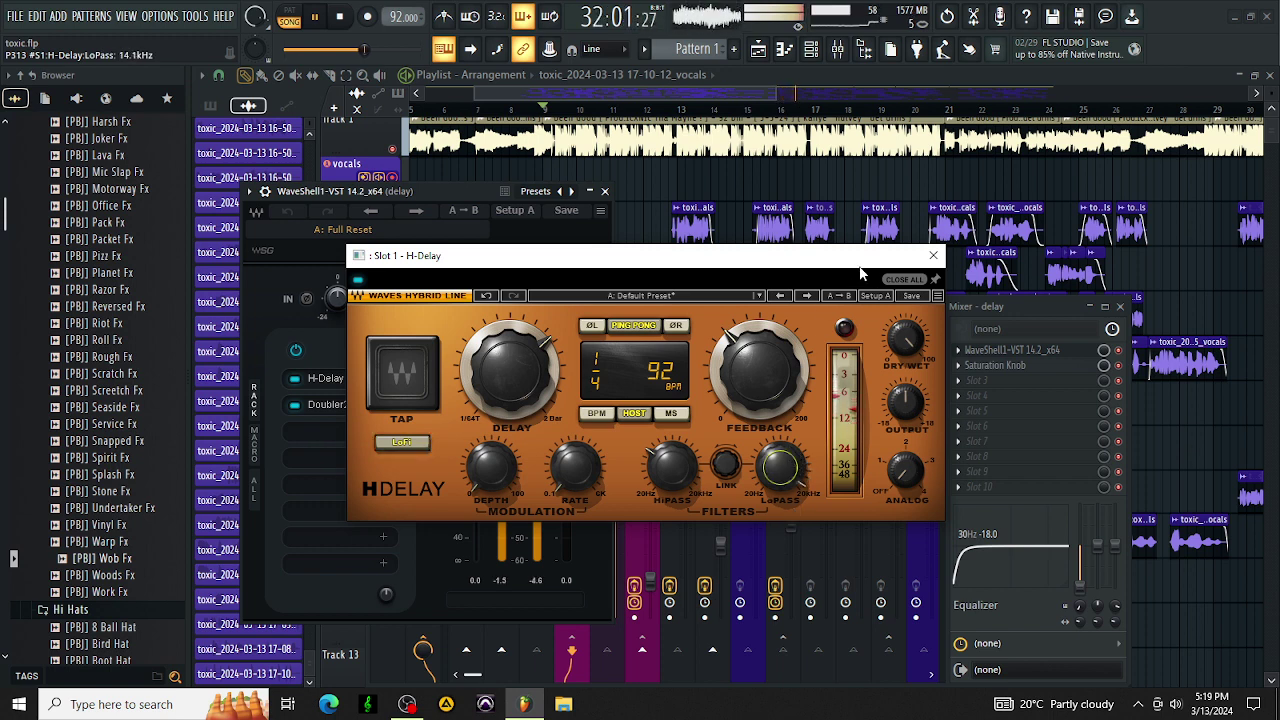
pyautogui.click(932, 255)
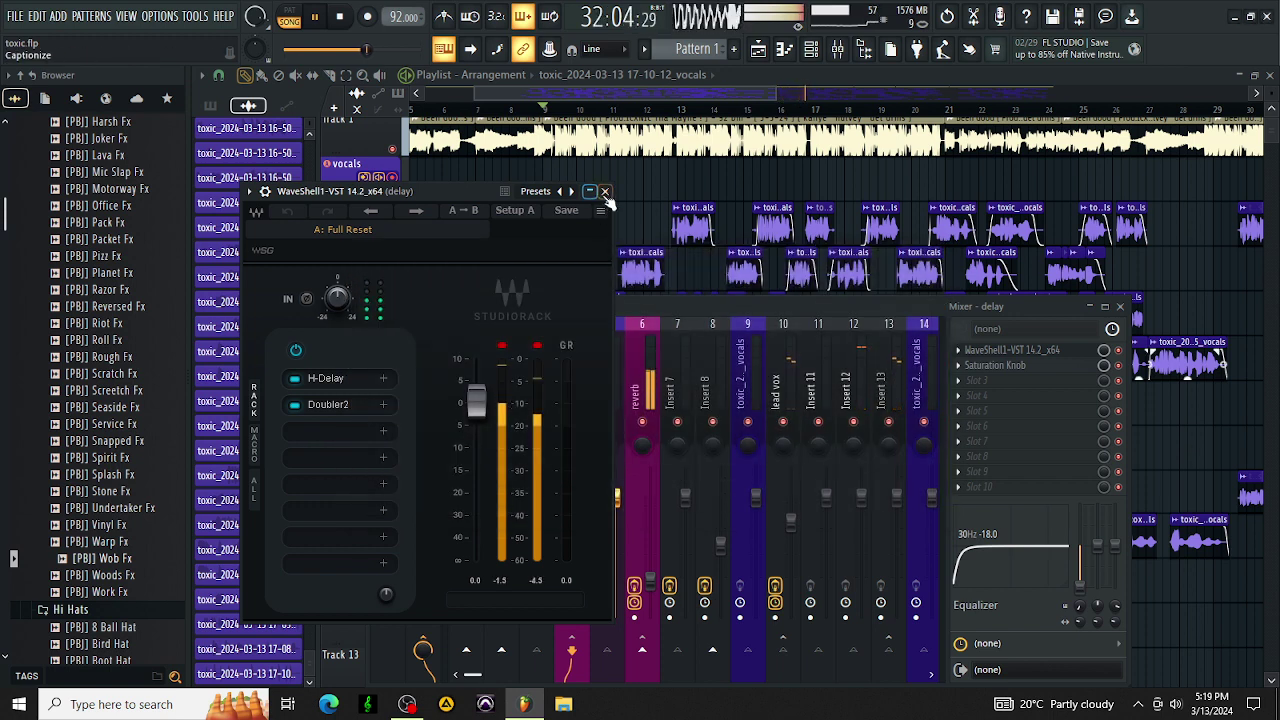
pyautogui.click(604, 191)
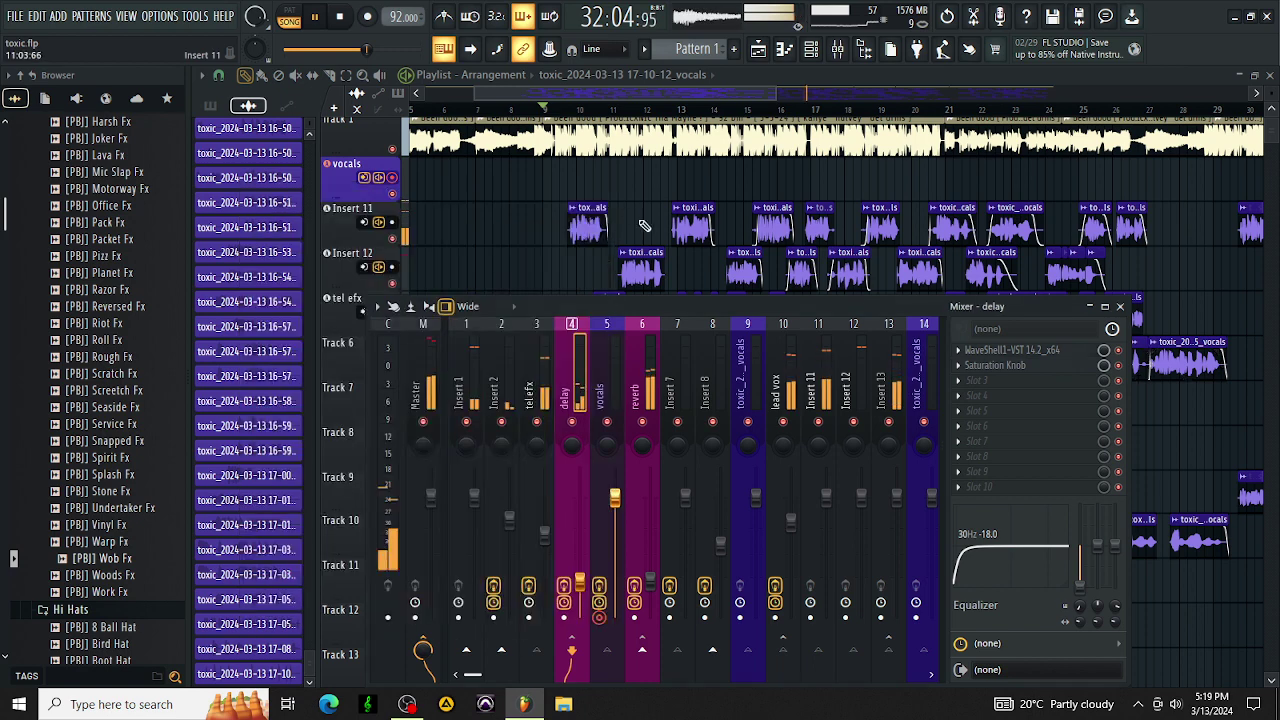
# Set the delay track's Saturation Knob to 0.8 and its low-shelf EQ frequency to 104 Hz.
pyautogui.click(1026, 367)
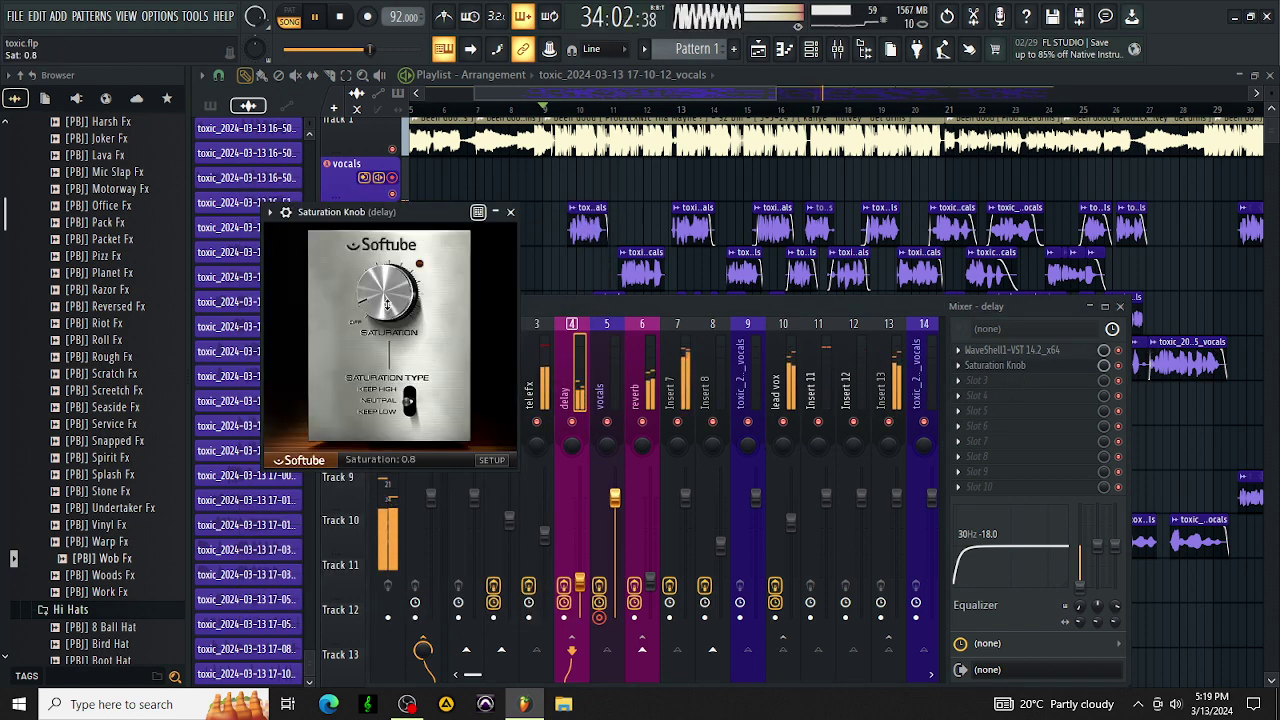
pyautogui.click(511, 214)
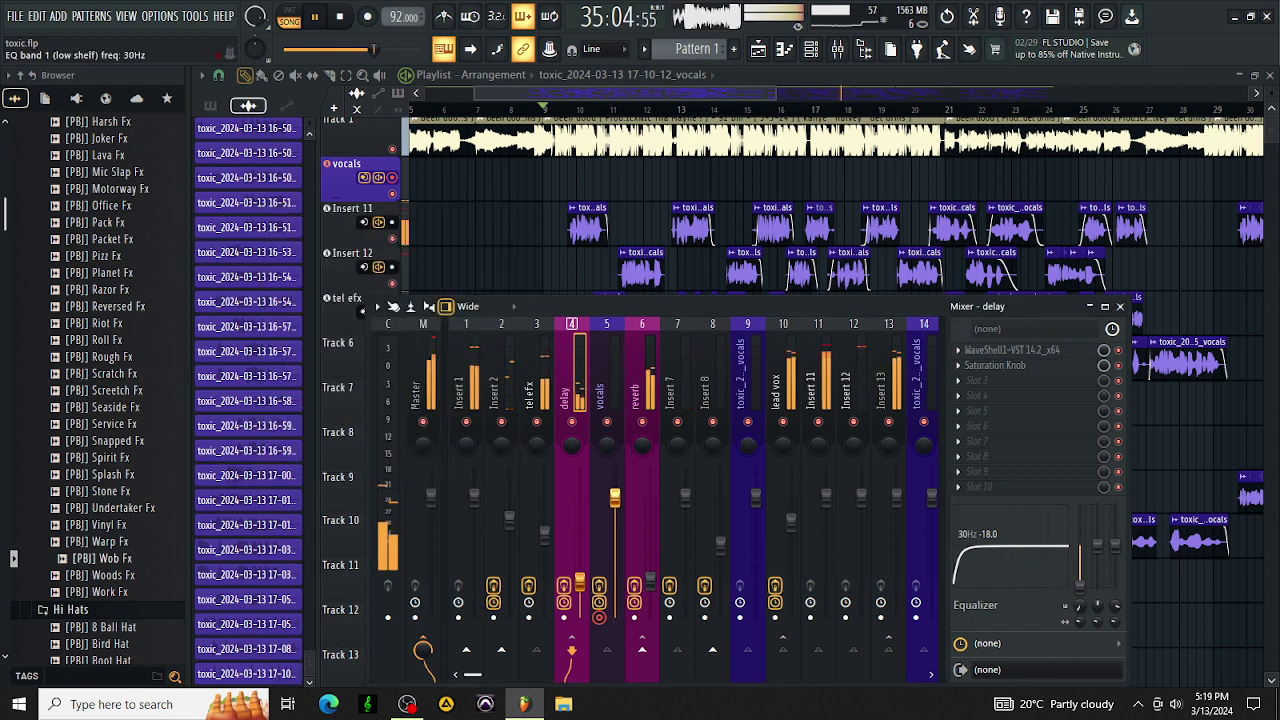
pyautogui.moveTo(958, 575); pyautogui.dragTo(988, 575)
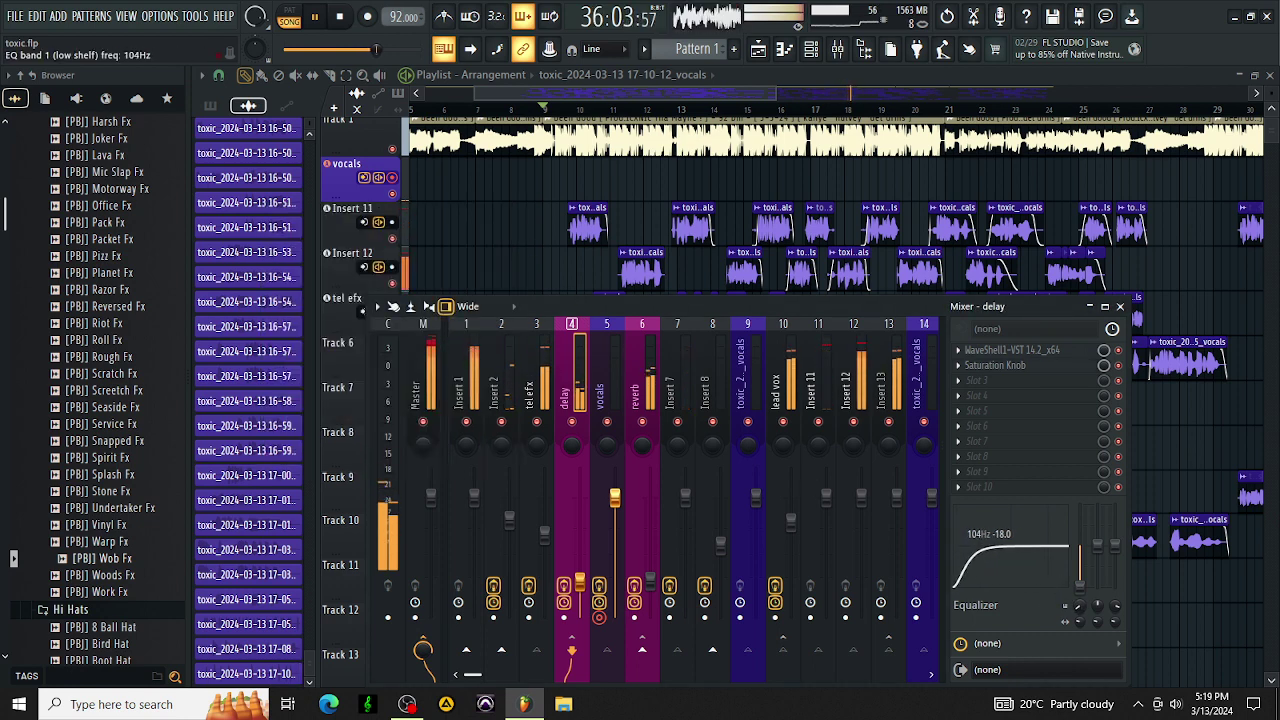
# Load the gabila GOD PRESET ADLIB mixer state on the tel efx track and set its volume to 64% (-8.9 dB).
pyautogui.click(535, 385)
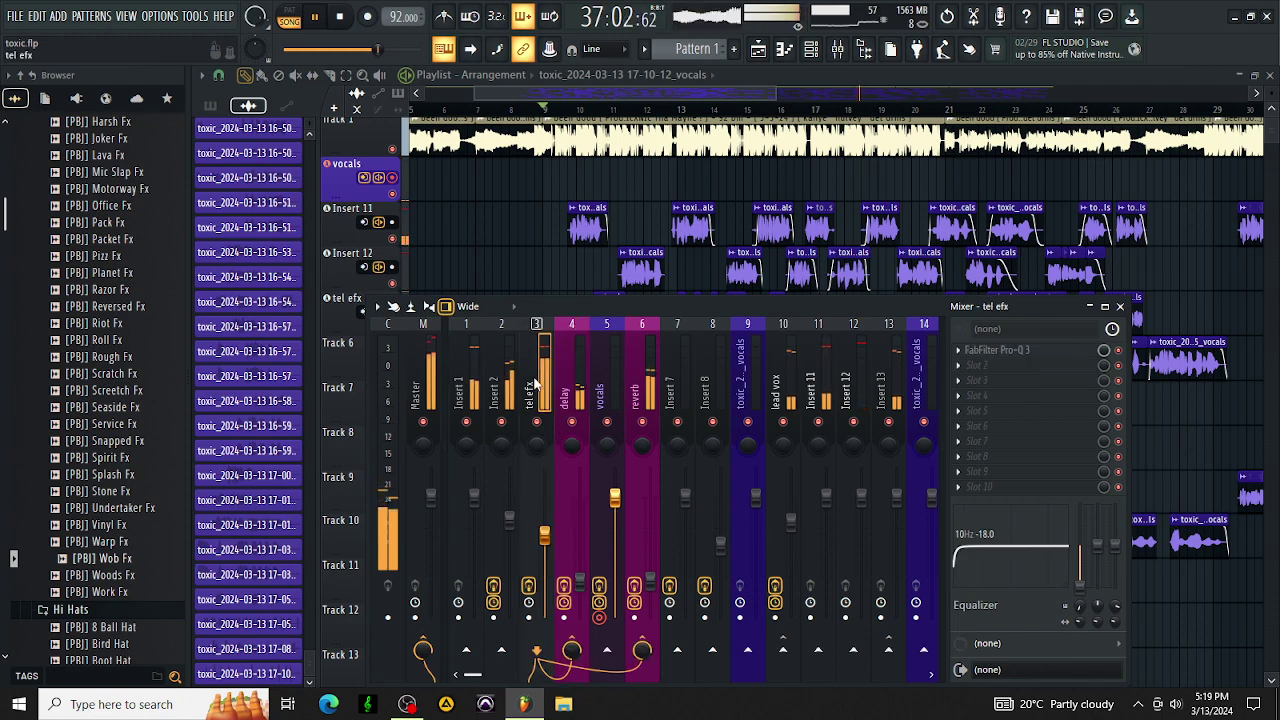
pyautogui.rightClick(534, 383)
pyautogui.moveTo(629, 303)
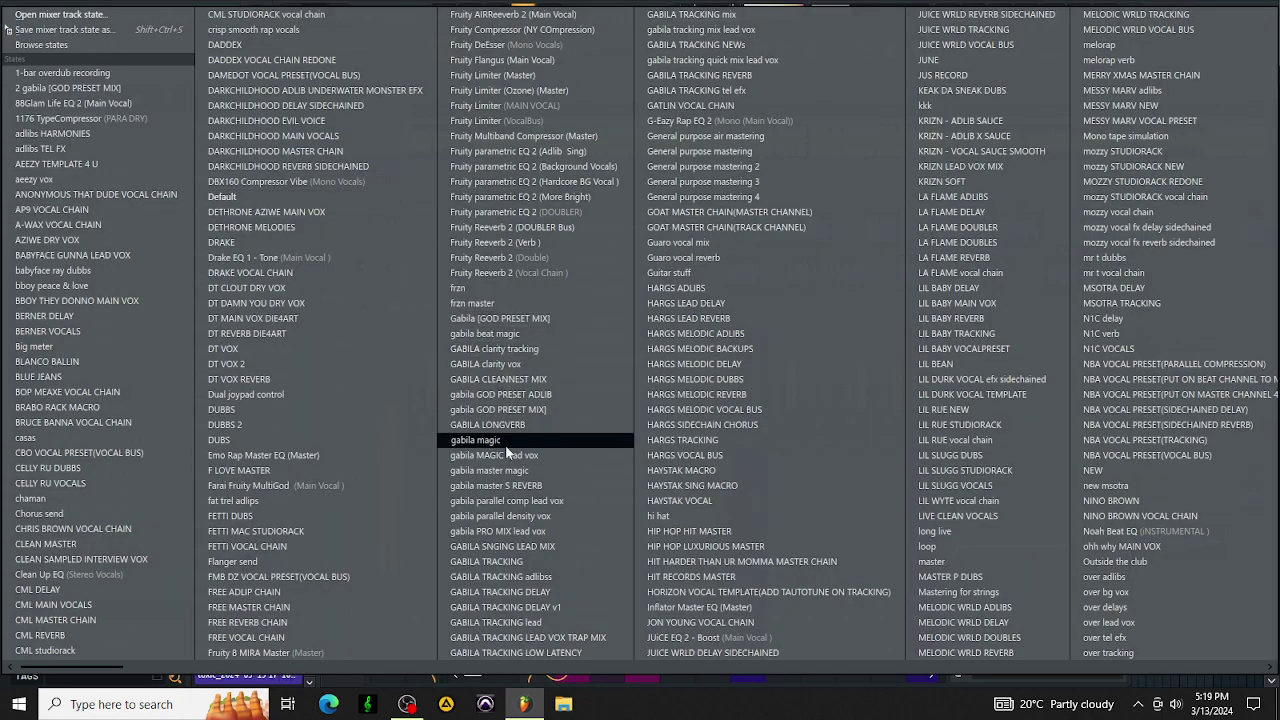
pyautogui.click(525, 396)
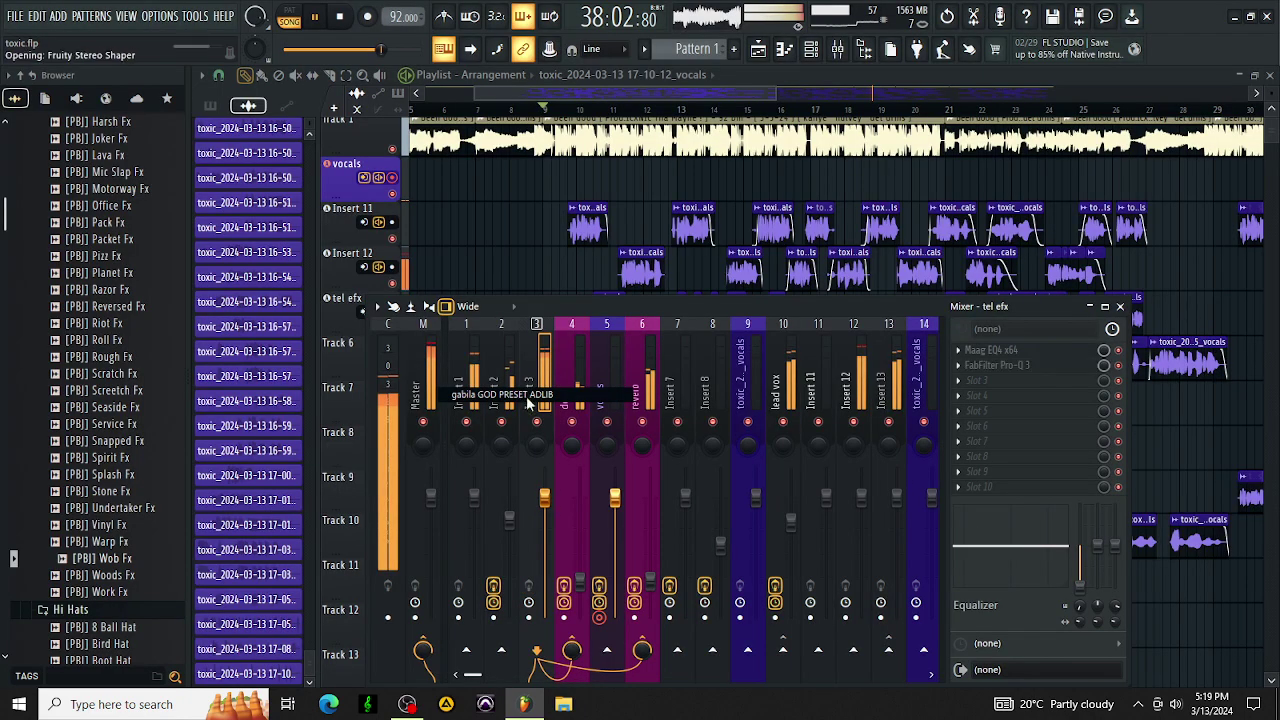
pyautogui.moveTo(555, 521)
pyautogui.mouseDown()
pyautogui.moveTo(555, 569)
pyautogui.moveTo(544, 540)
pyautogui.mouseUp()
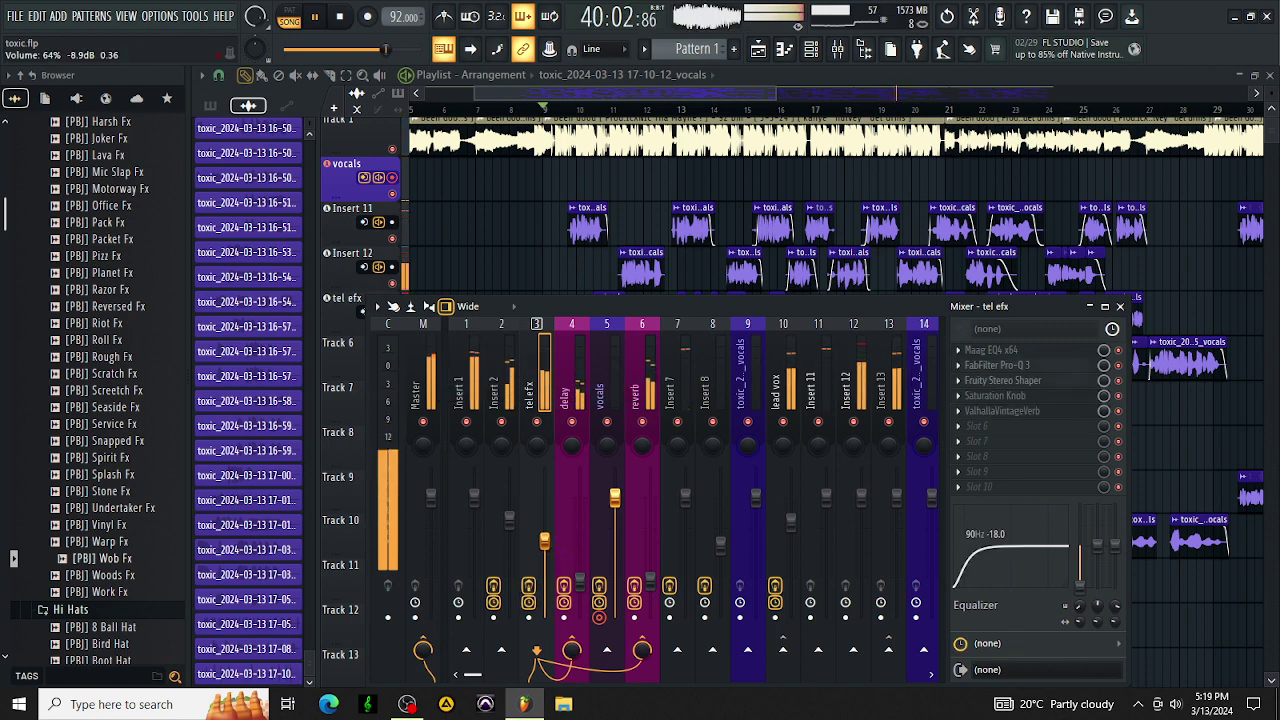
# Add AIRStereoWidth to the tel efx track with a width of about 119%, placed after ValhallaVintageVerb.
pyautogui.click(1005, 426)
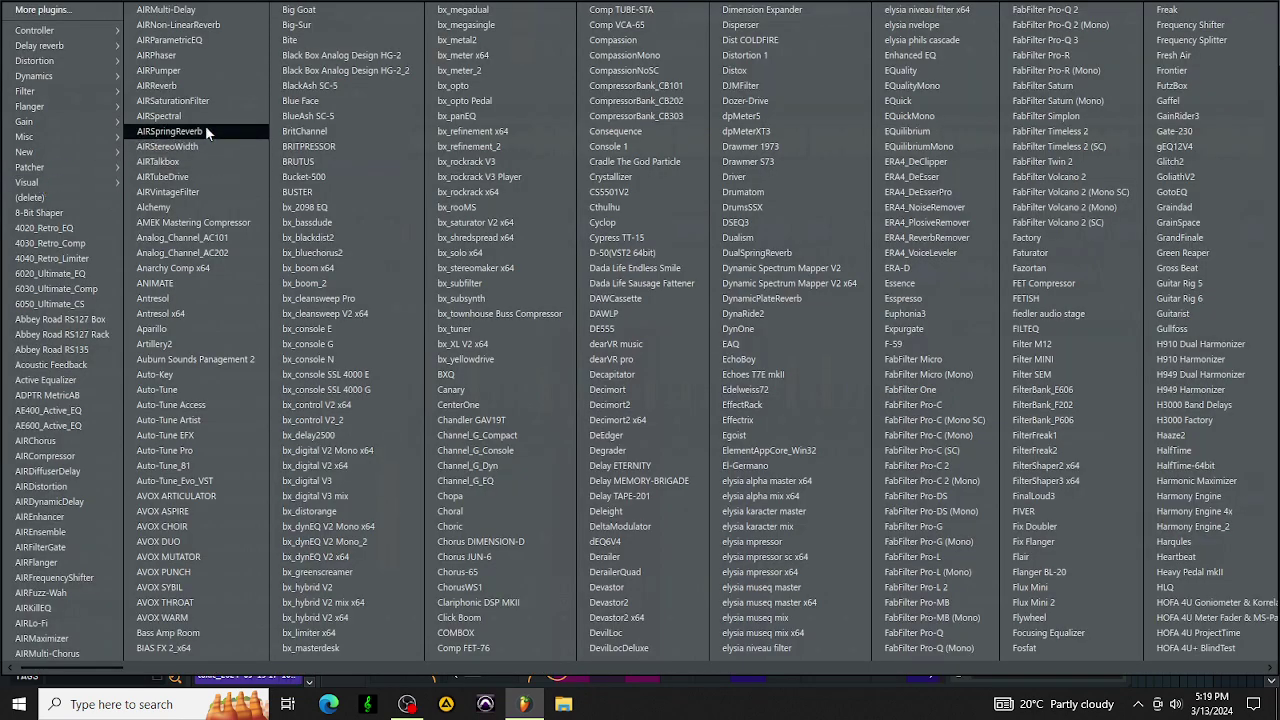
pyautogui.click(170, 146)
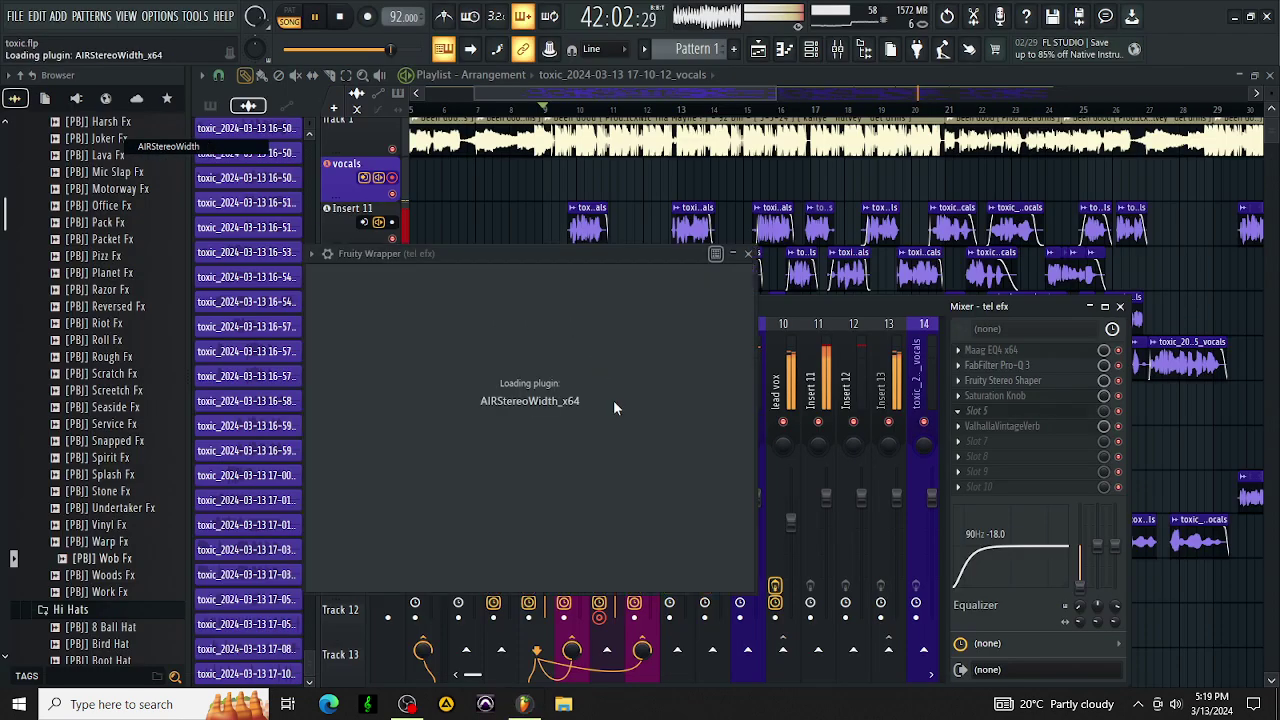
pyautogui.moveTo(567, 392); pyautogui.dragTo(567, 377)
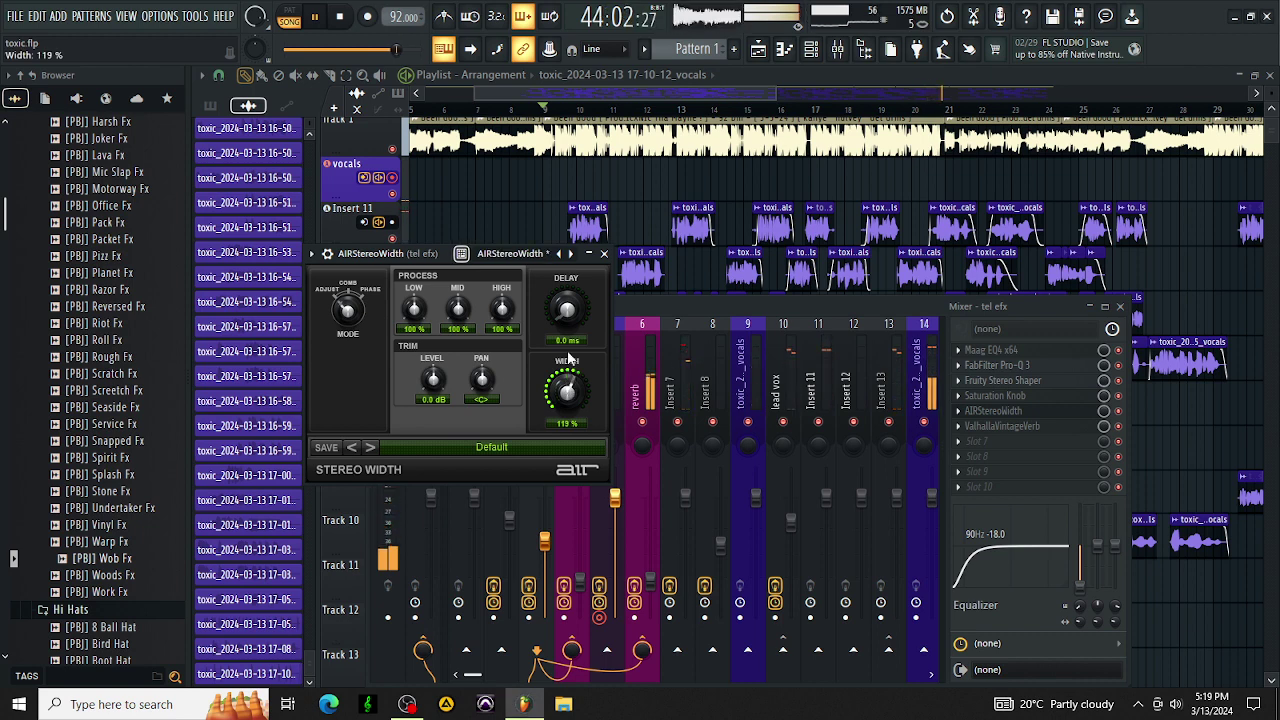
pyautogui.click(603, 254)
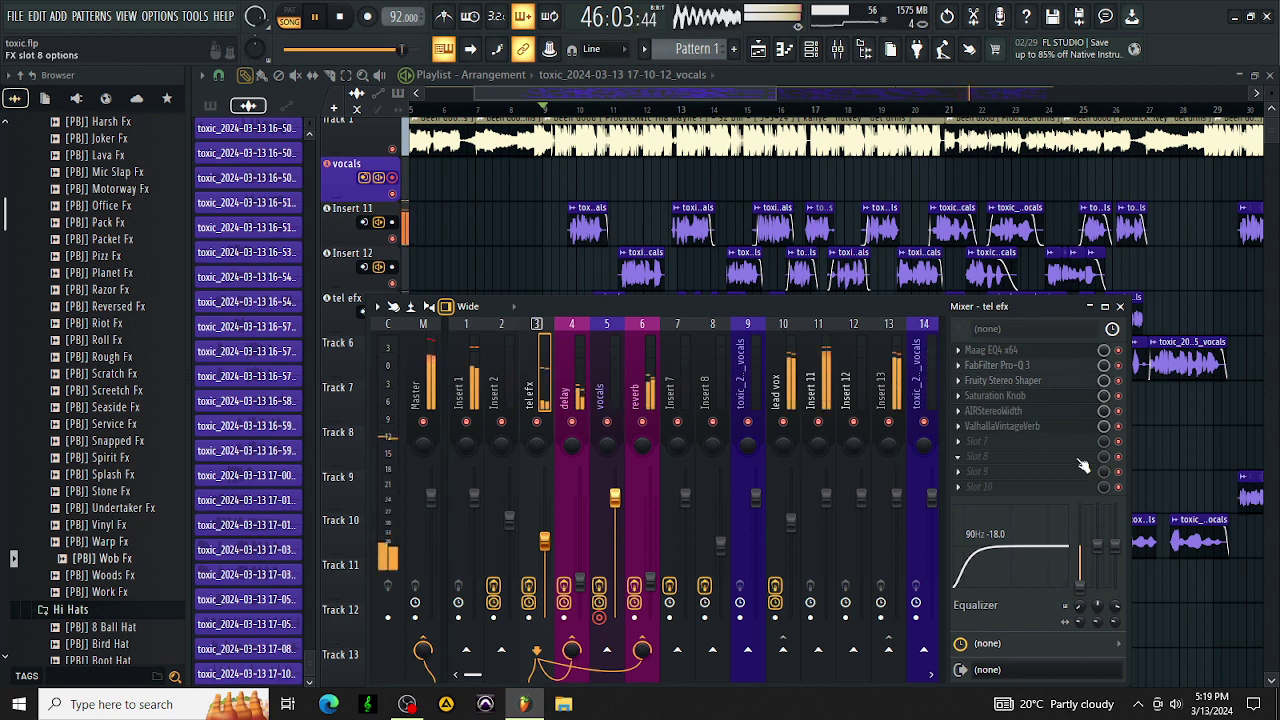
pyautogui.moveTo(1040, 438); pyautogui.dragTo(1040, 411)
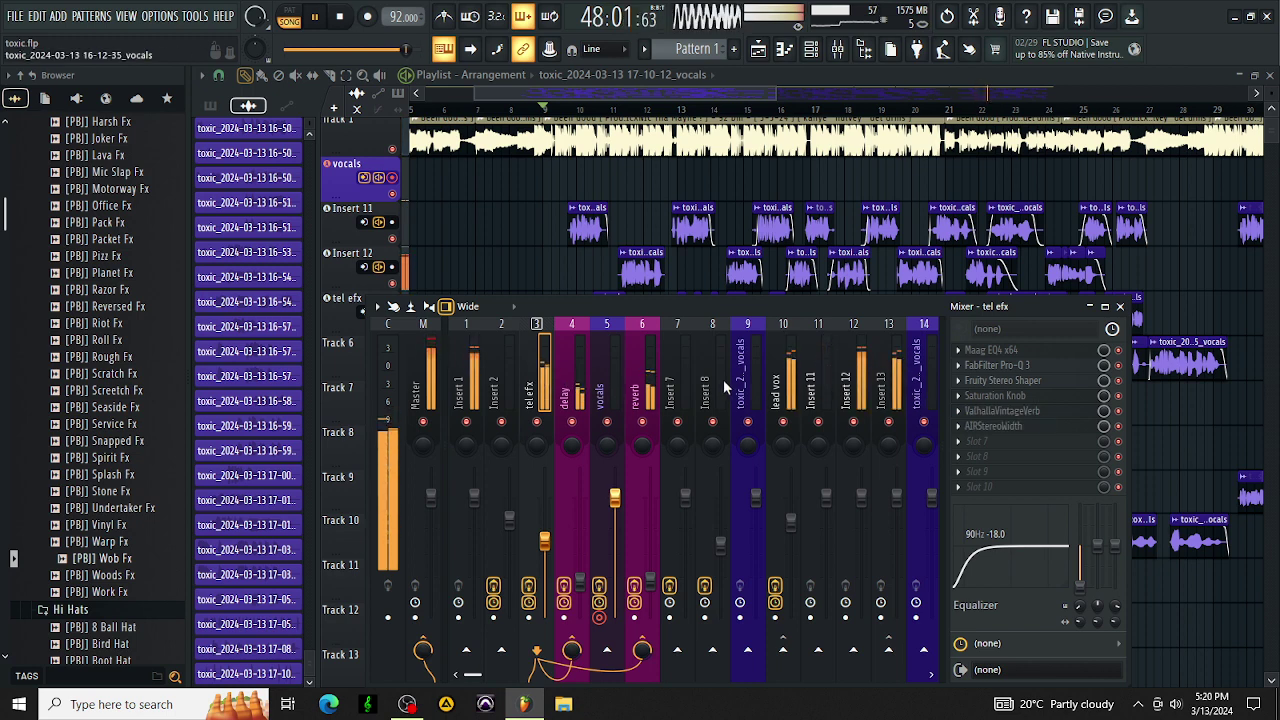
# Copy the Saturation Knob from the tel efx track to Insert 2 and send Insert 2 to the reverb track.
pyautogui.click(507, 372)
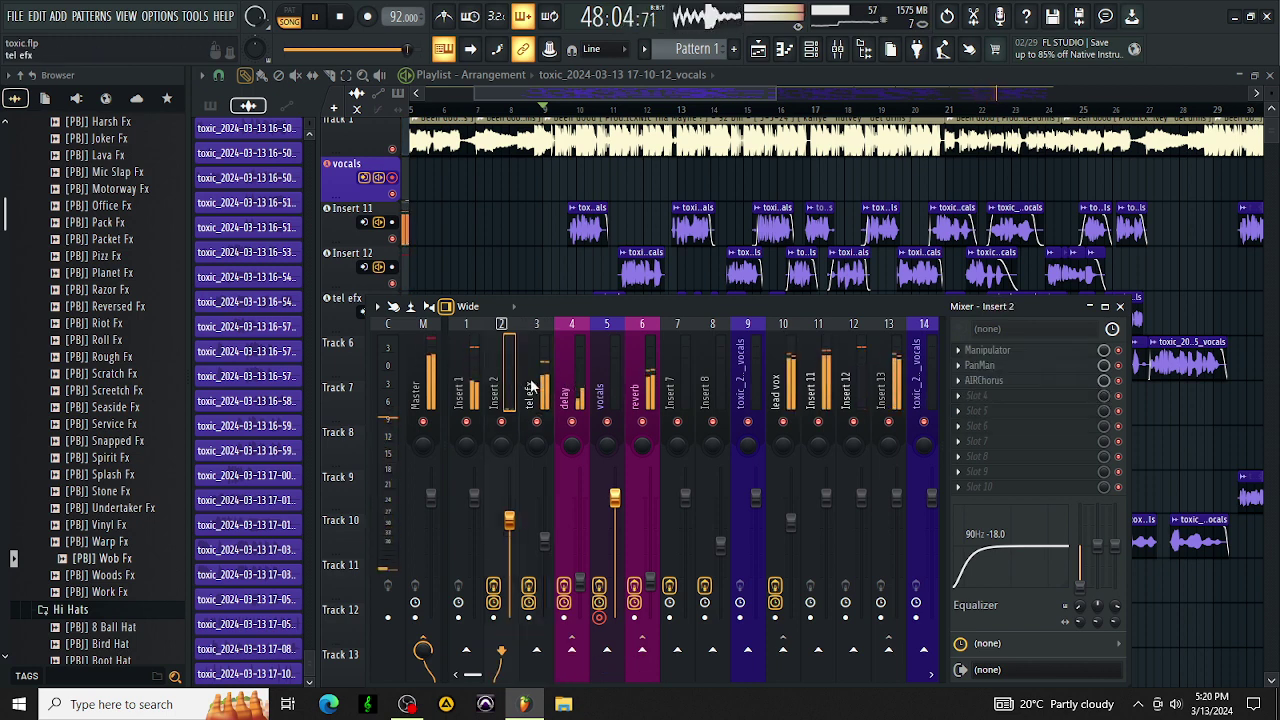
pyautogui.click(538, 375)
pyautogui.click(958, 410)
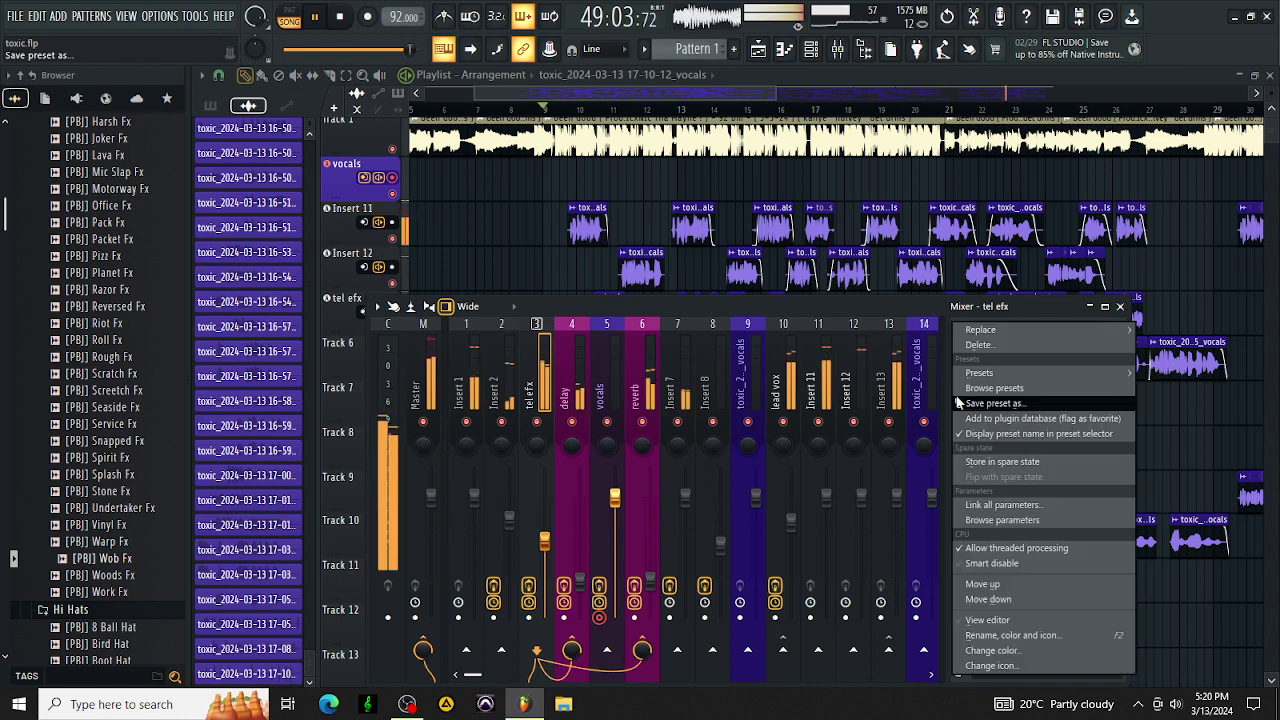
pyautogui.moveTo(1000, 405); pyautogui.dragTo(502, 395)
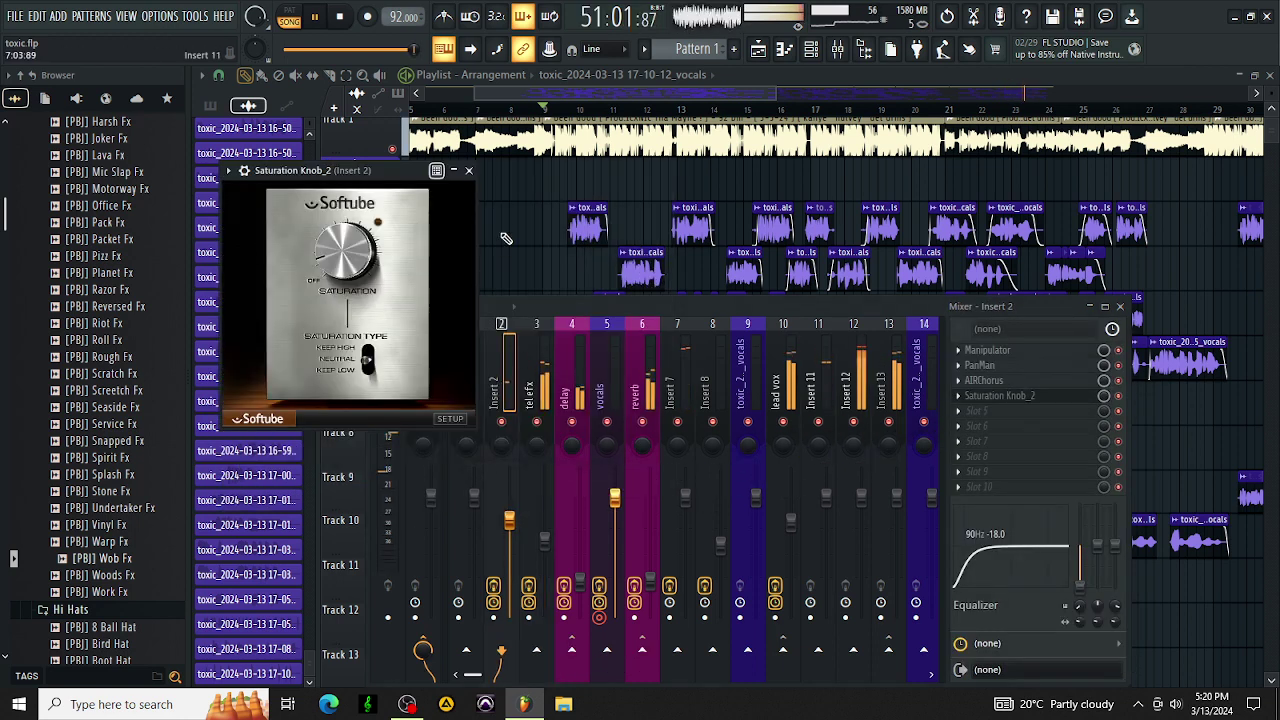
pyautogui.click(642, 649)
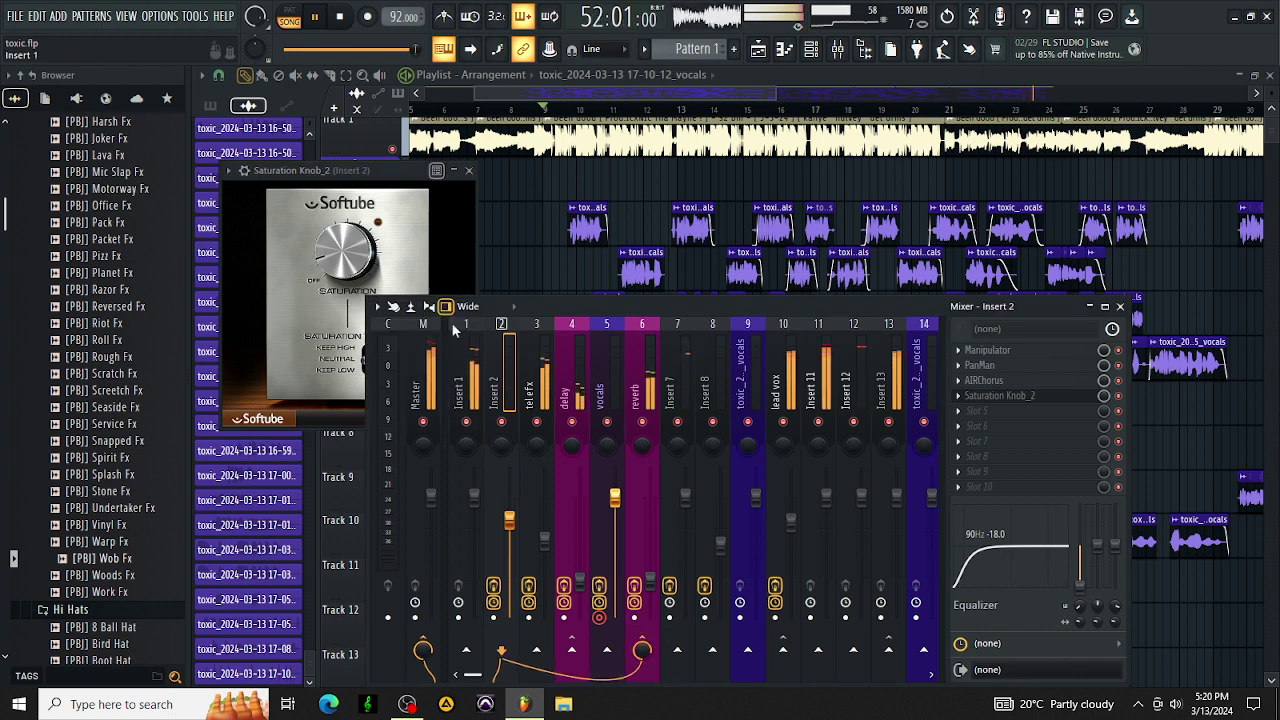
pyautogui.click(468, 170)
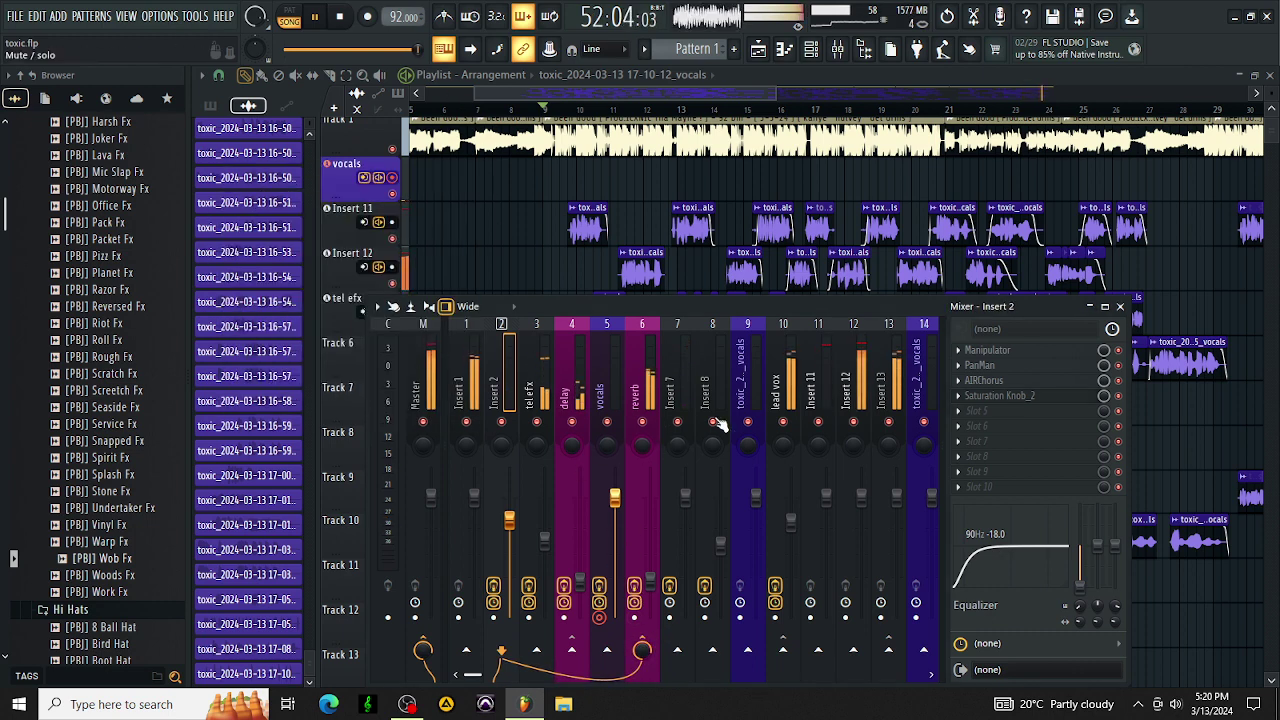
# Add WaveShell1-VST 14.0_x64 after AIRChorus on Insert 7 and load Doubler2 Stereo in it.
pyautogui.click(679, 395)
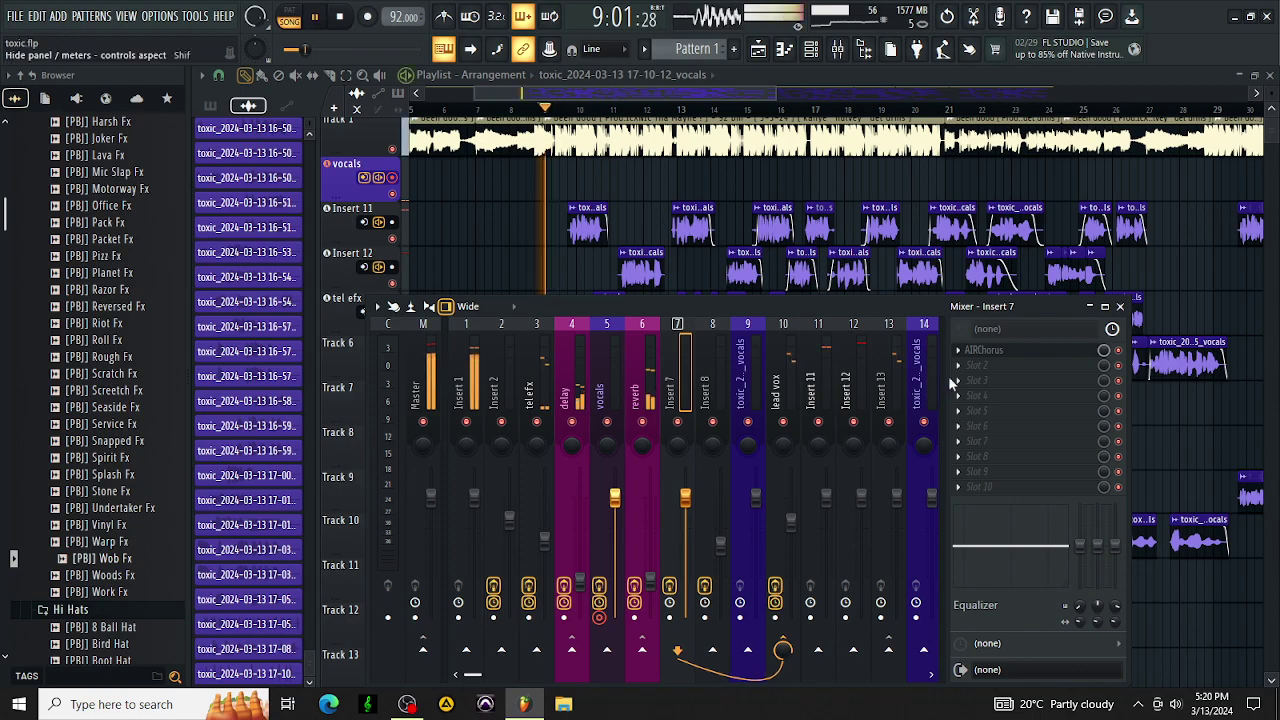
pyautogui.click(983, 380)
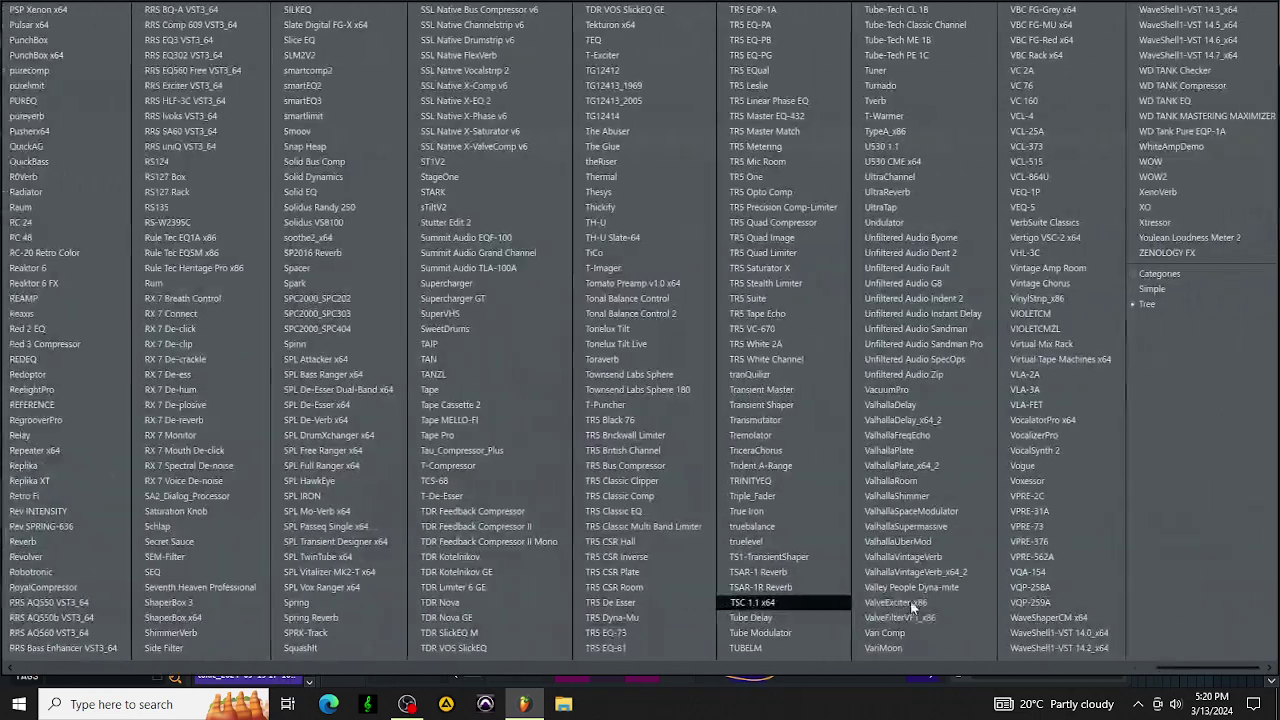
pyautogui.click(1042, 632)
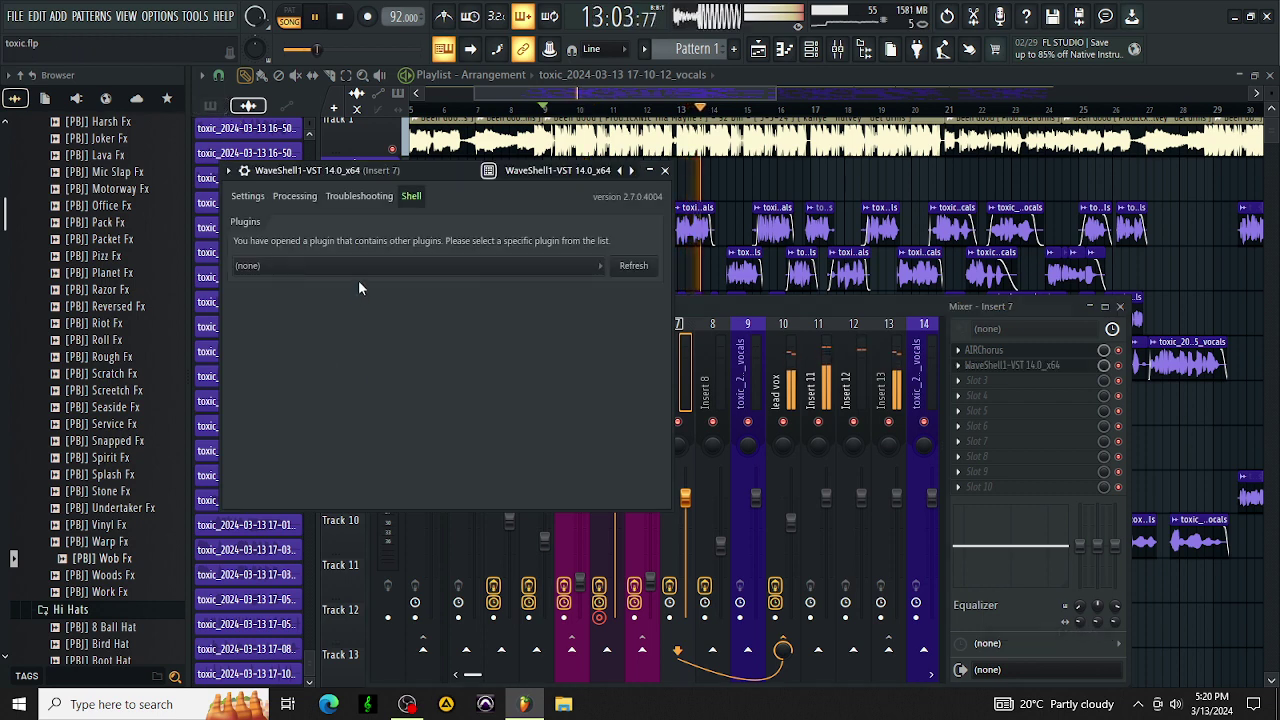
pyautogui.click(358, 280)
pyautogui.hscroll(-4, 264, 374)
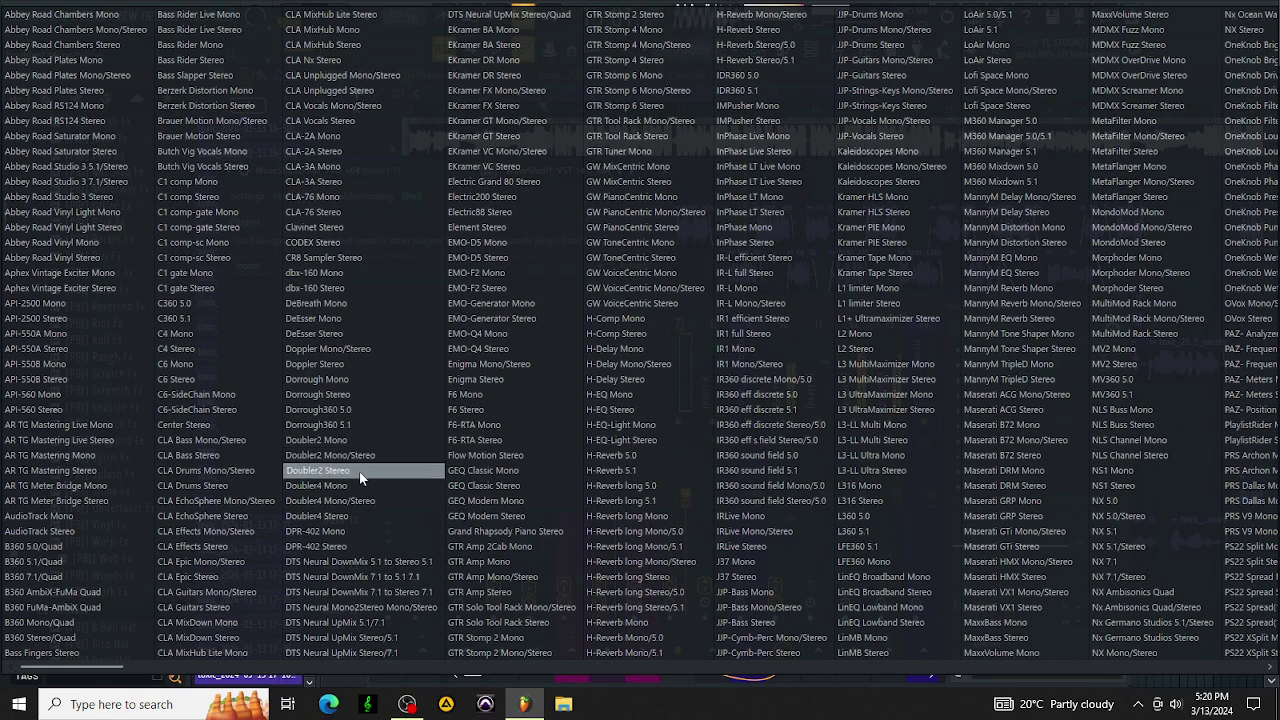
pyautogui.click(330, 470)
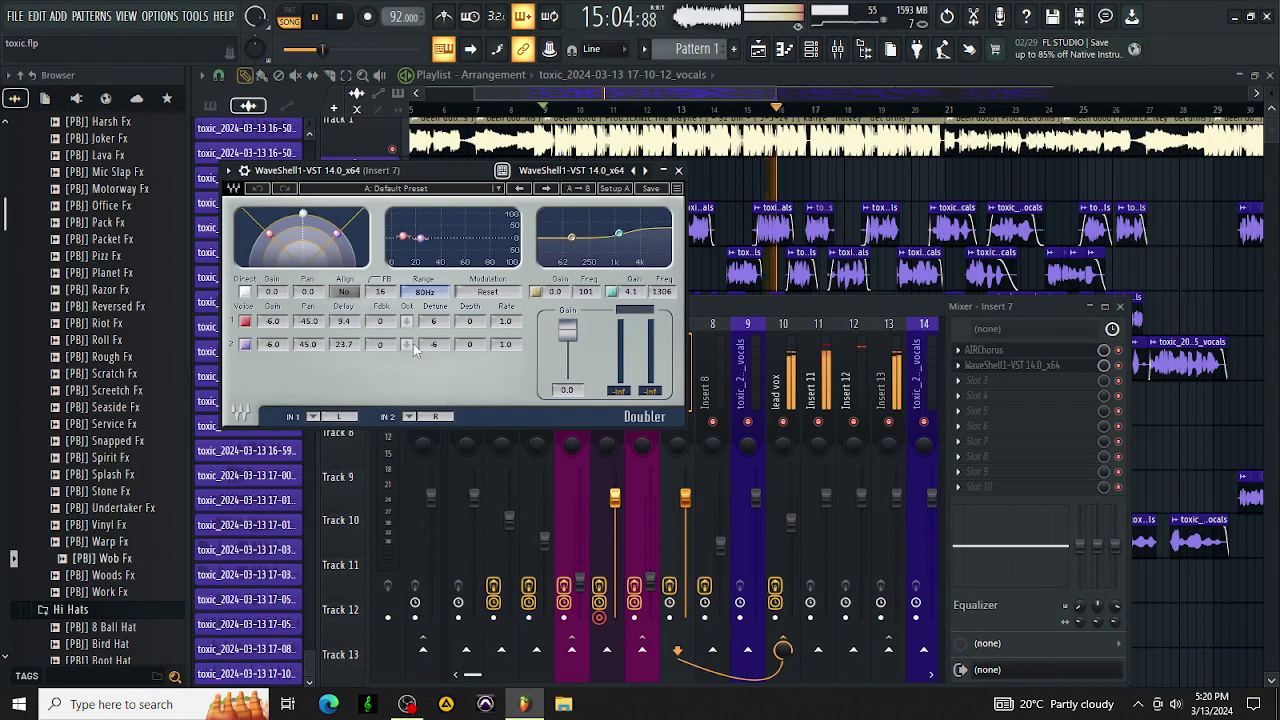
pyautogui.click(679, 171)
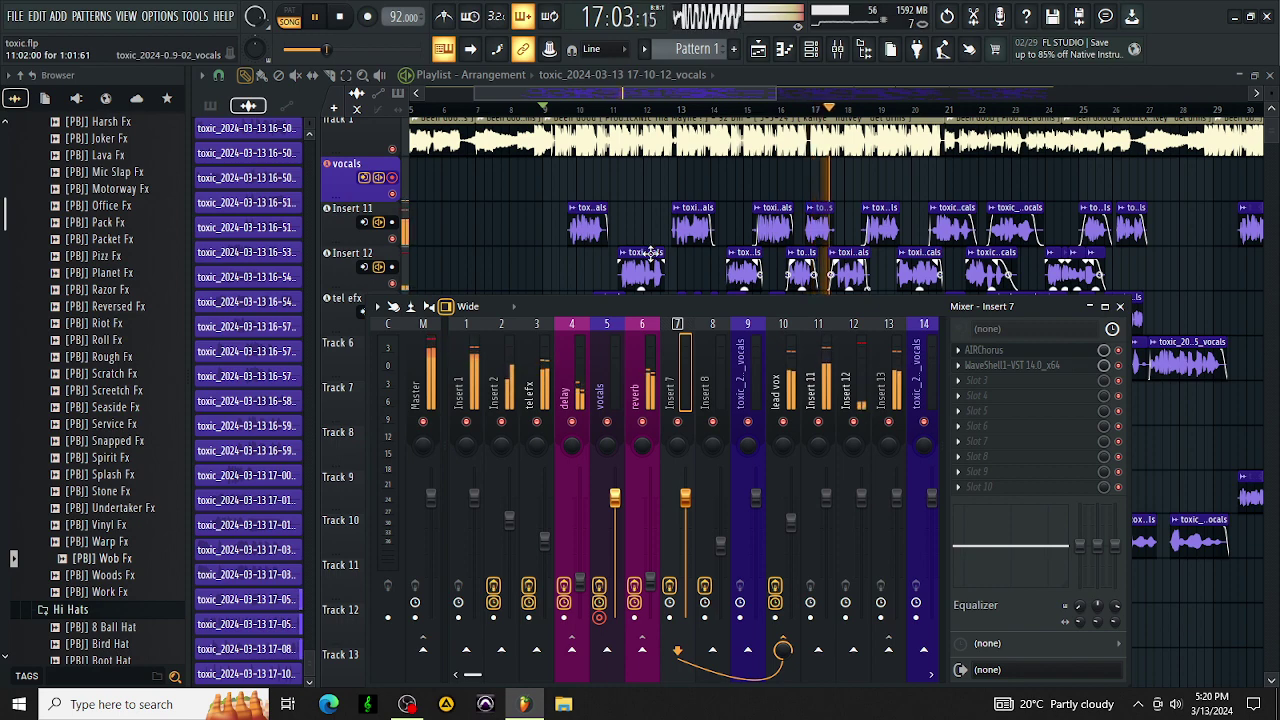
# Reset the vocals track on insert 5 to its default state and lower its volume to 77% (-5.4 dB).
pyautogui.click(604, 398)
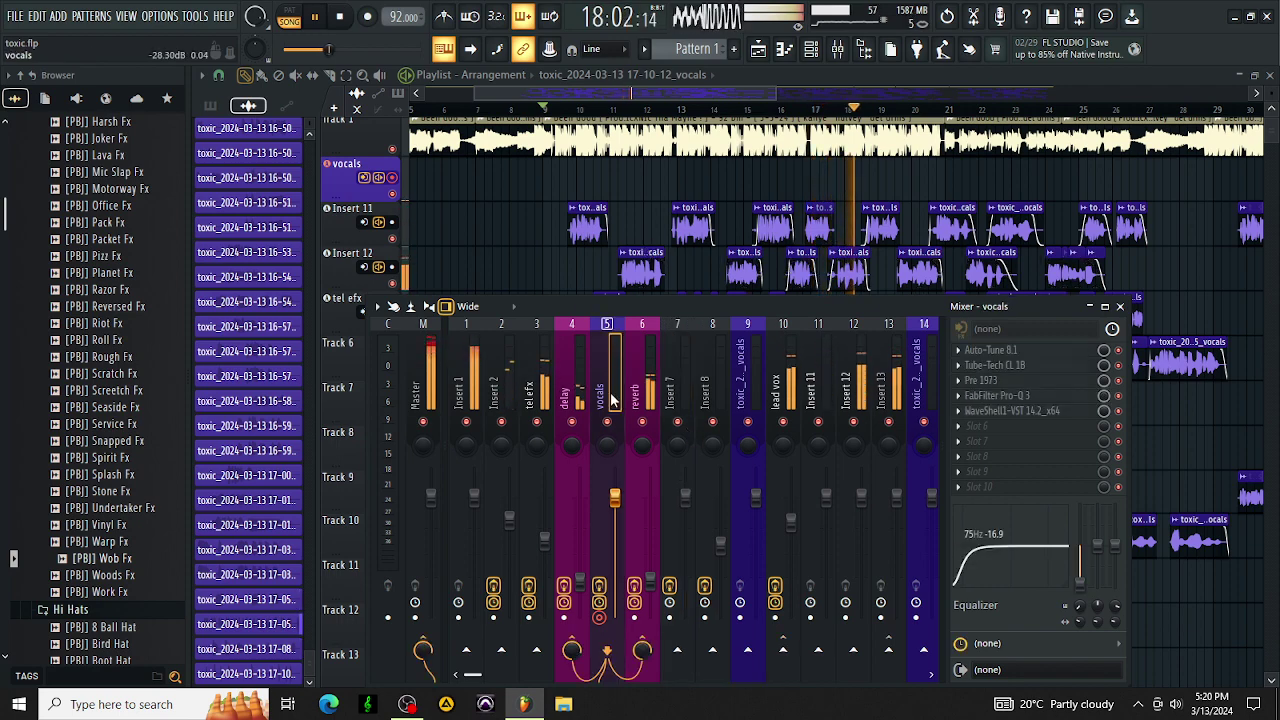
pyautogui.rightClick(606, 398)
pyautogui.moveTo(695, 316)
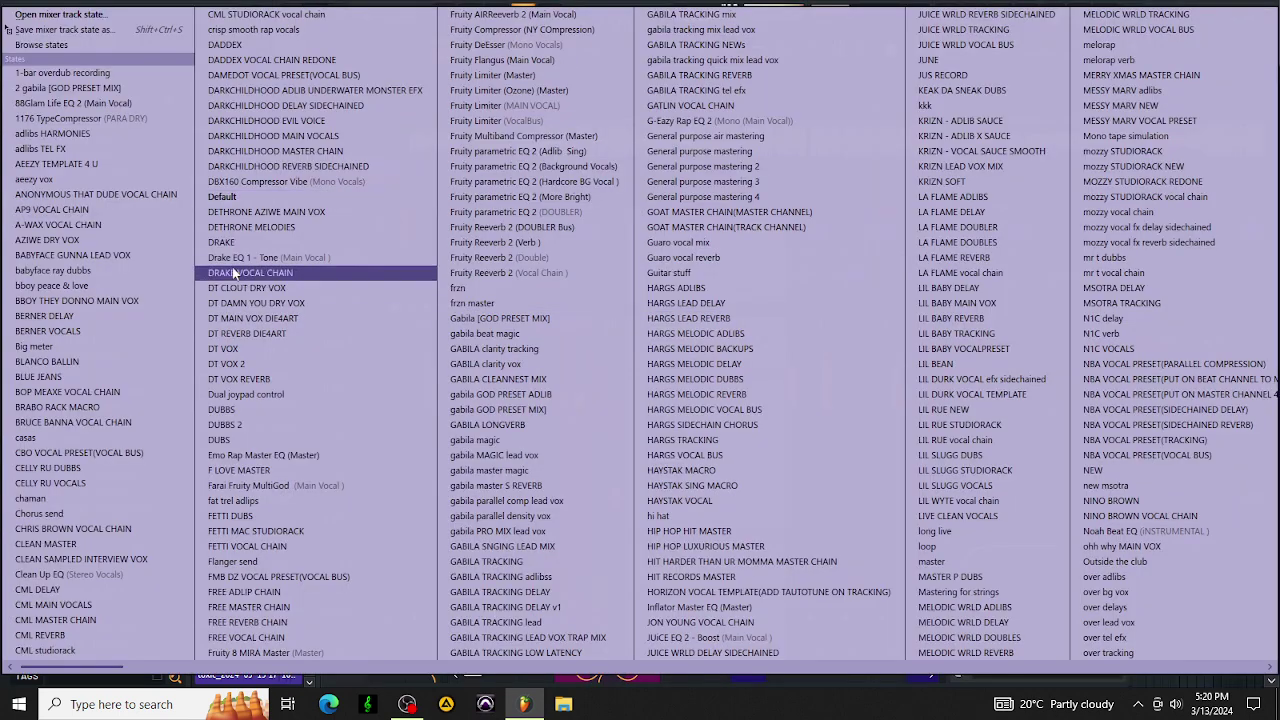
pyautogui.click(305, 280)
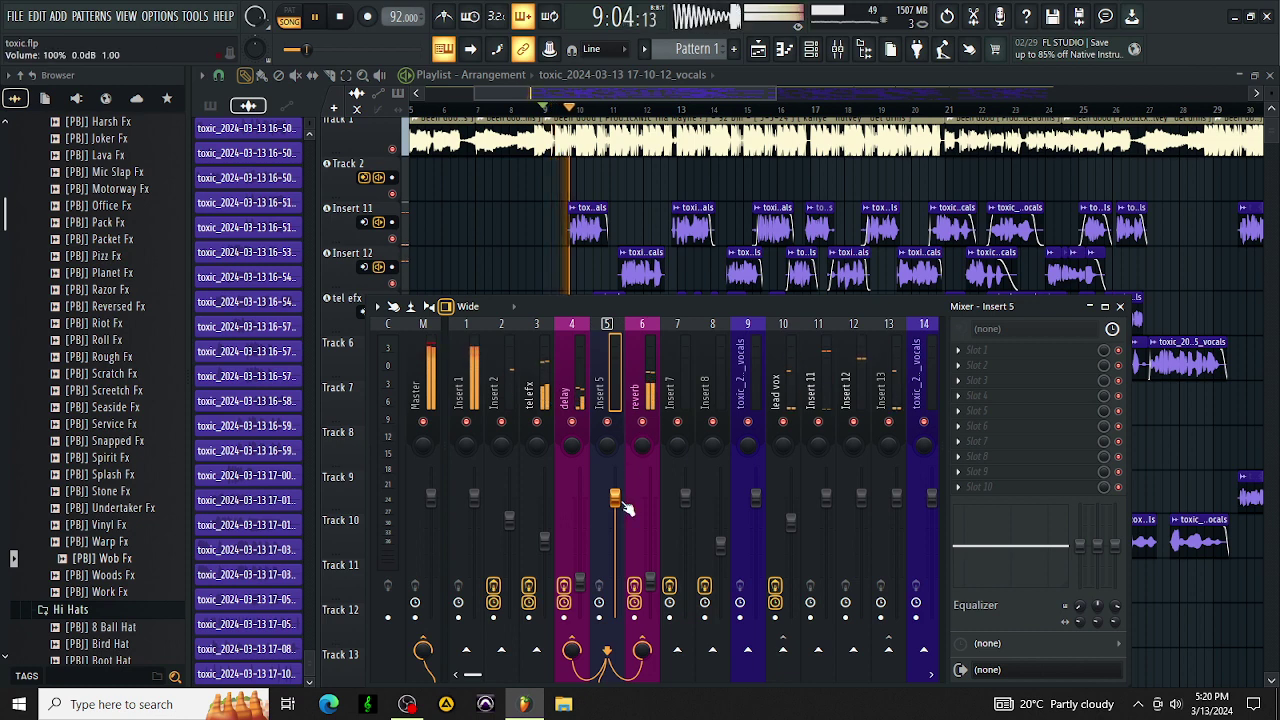
pyautogui.moveTo(614, 497); pyautogui.dragTo(614, 528)
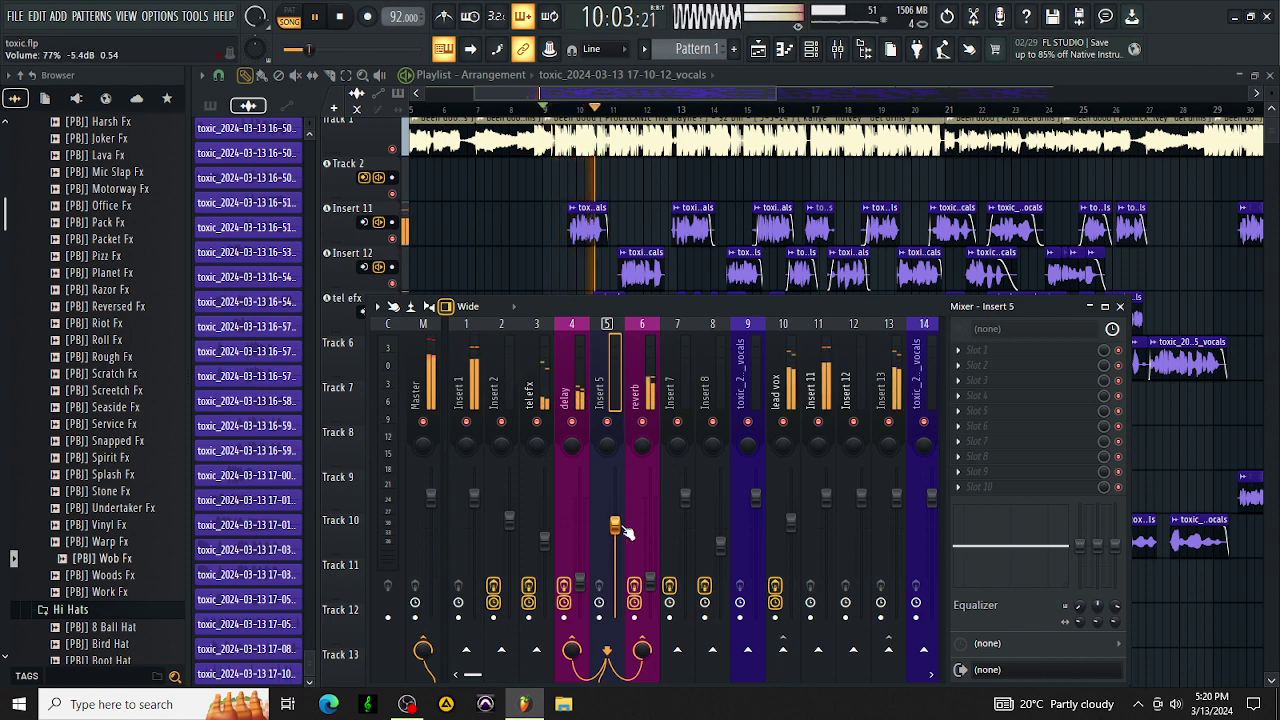
# Remove Insert 5's sends to the delay and reverb tracks and load the gabila master S REVERB mixer state on it.
pyautogui.rightClick(604, 380)
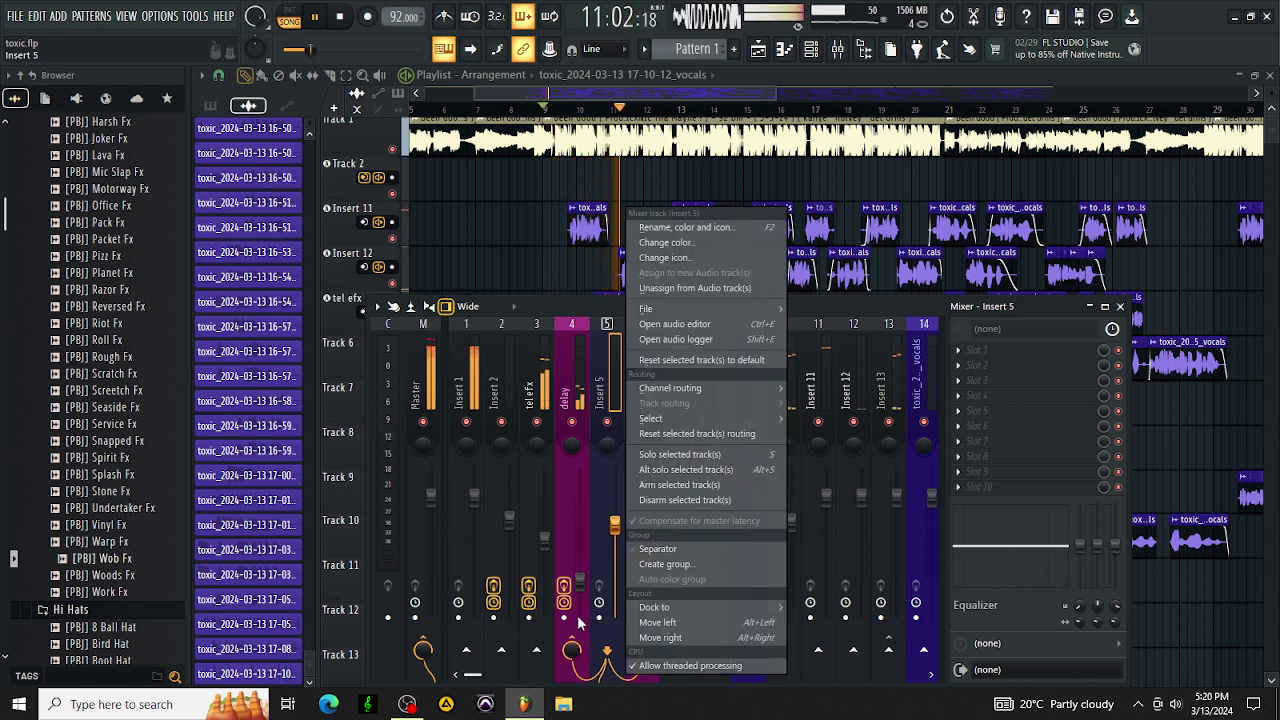
pyautogui.click(568, 648)
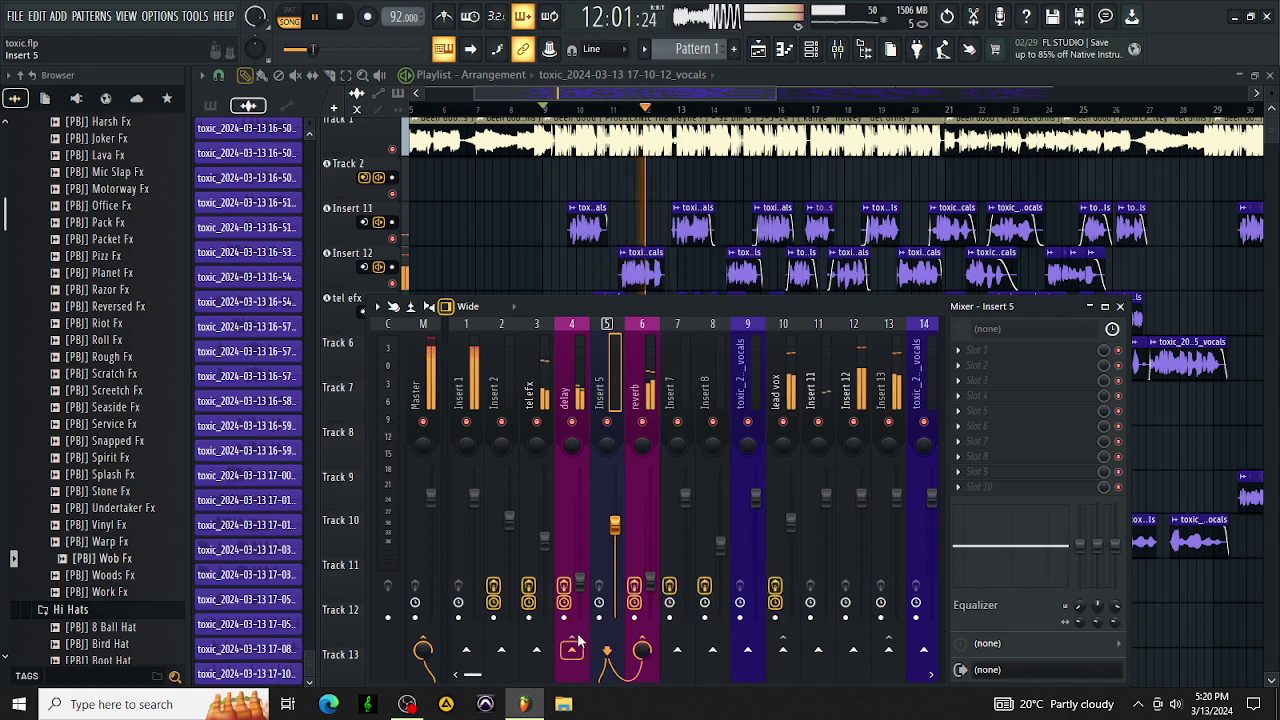
pyautogui.rightClick(618, 352)
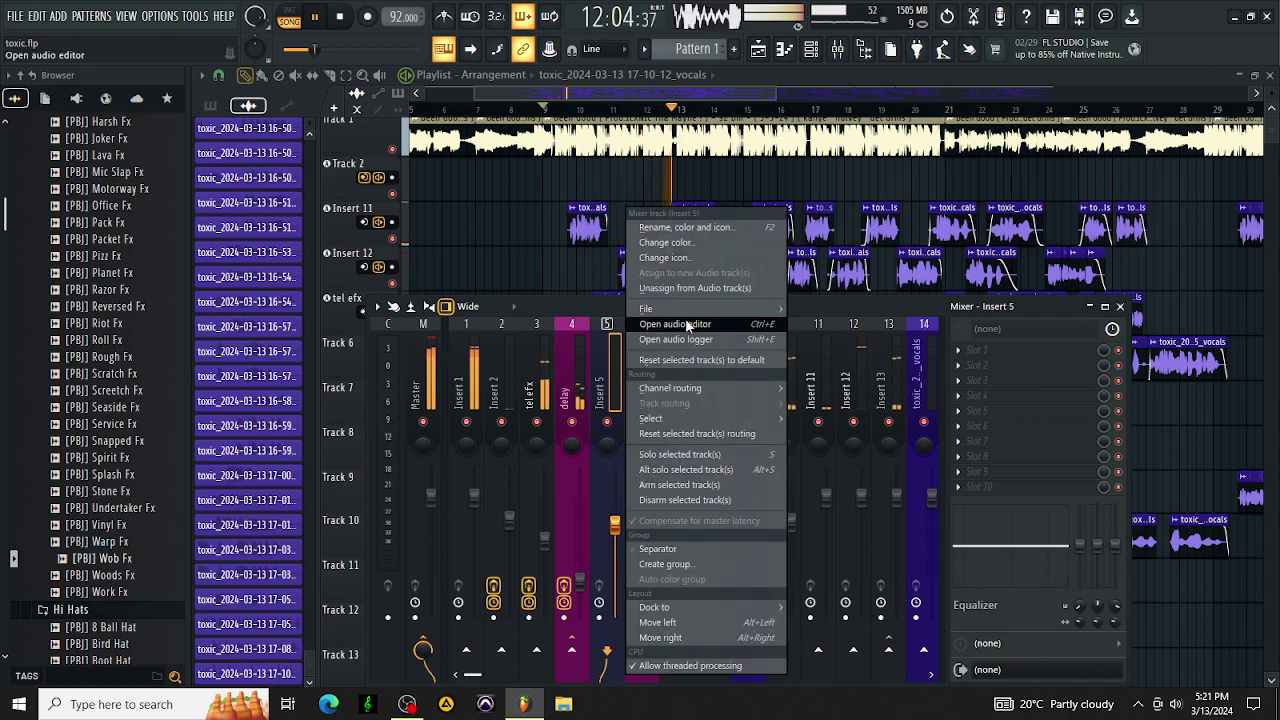
pyautogui.moveTo(694, 300)
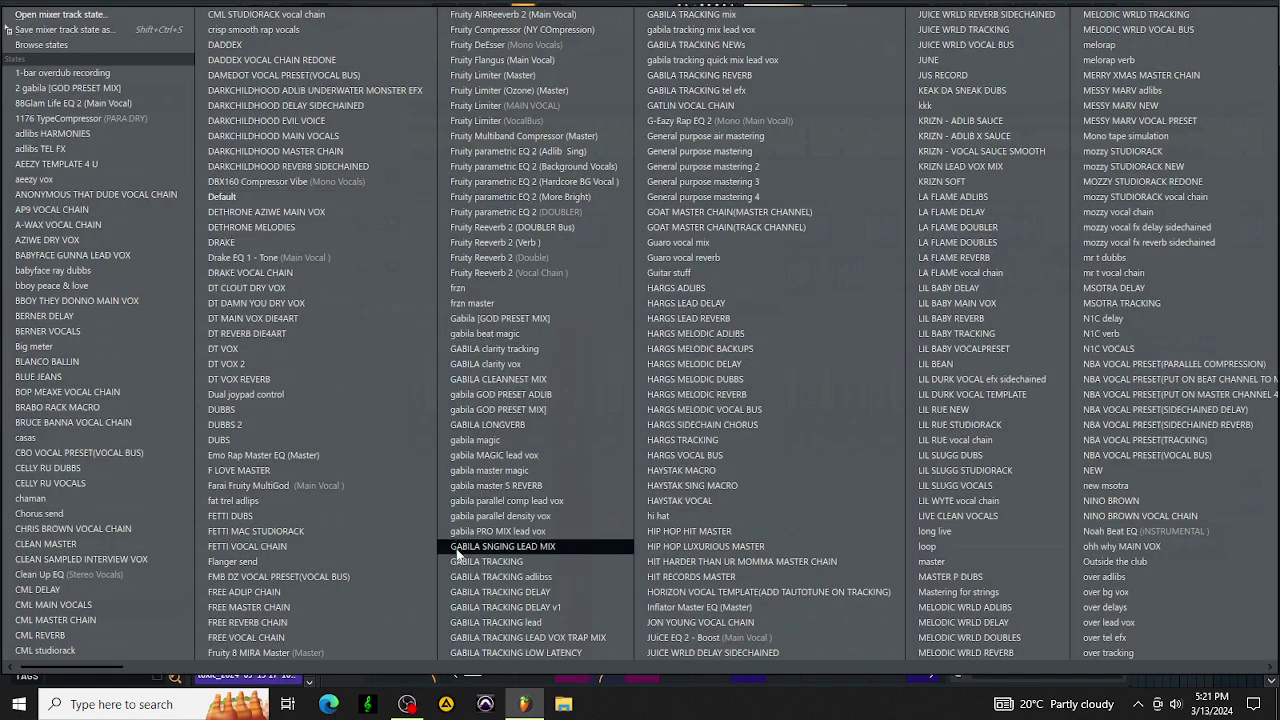
pyautogui.click(528, 485)
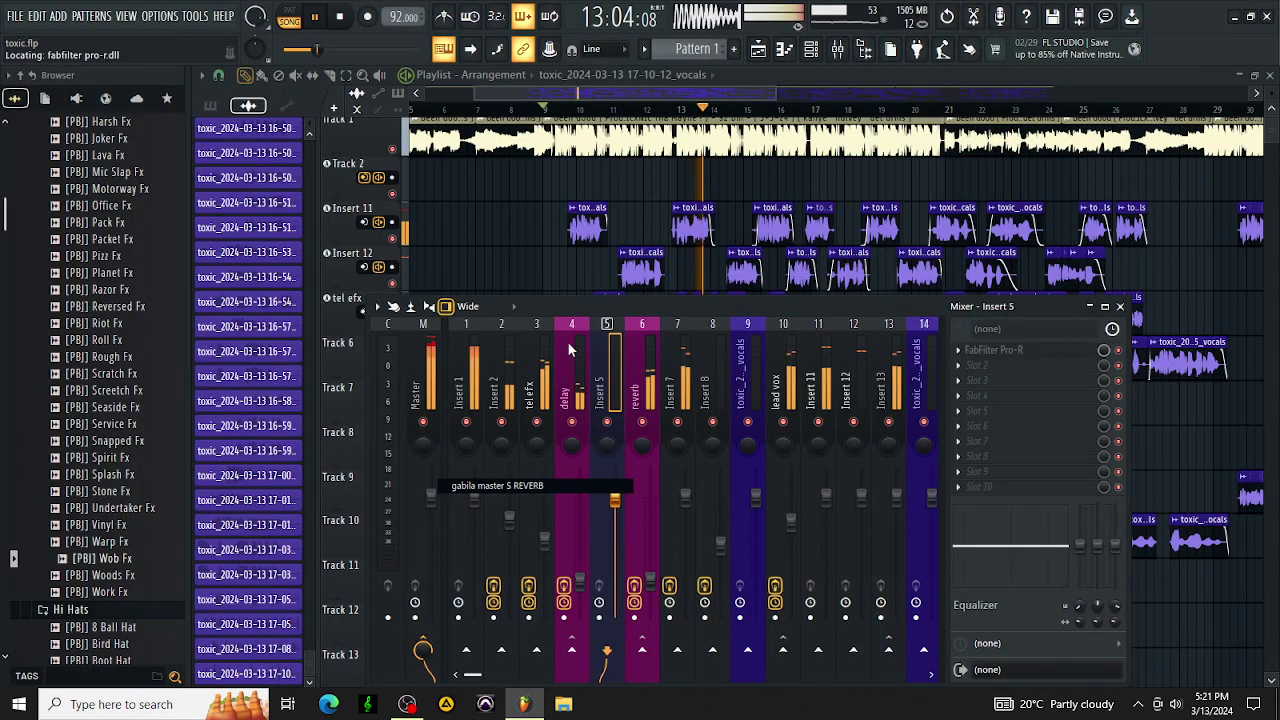
# Cut Insert 5's low shelf by 18 dB at 10 Hz and send the tel efx track to Insert 5.
pyautogui.click(884, 375)
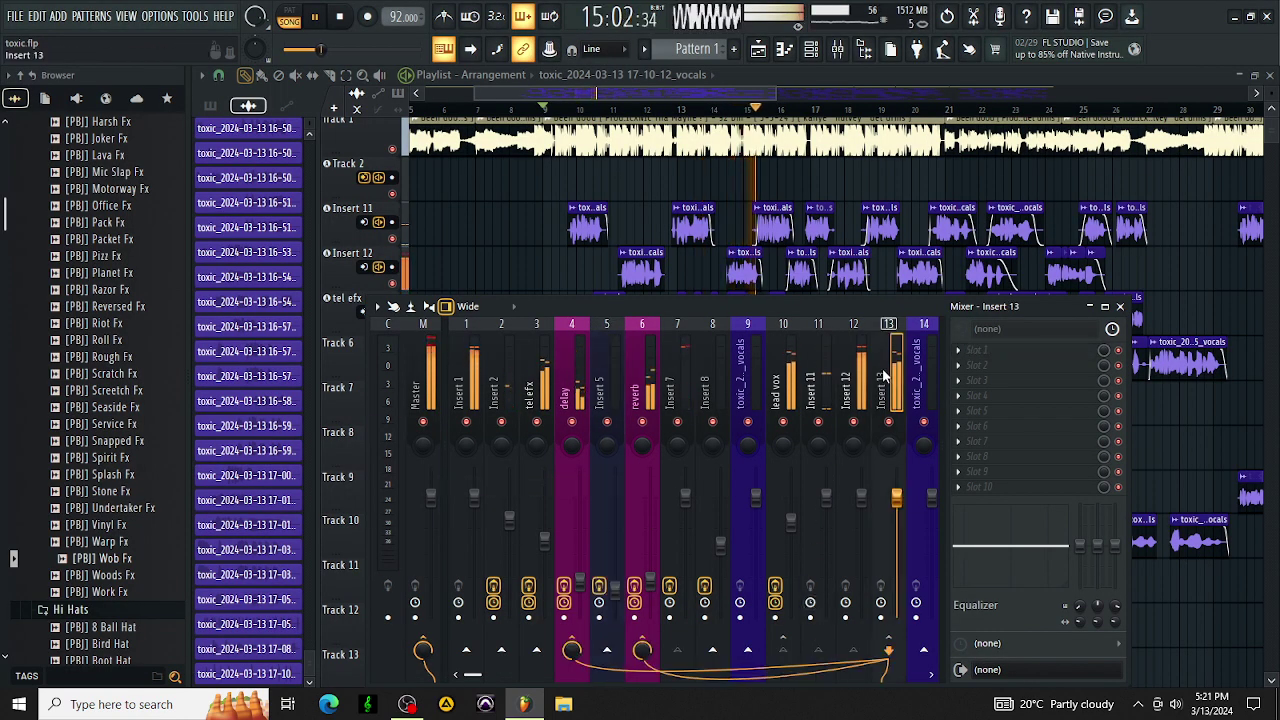
pyautogui.click(606, 375)
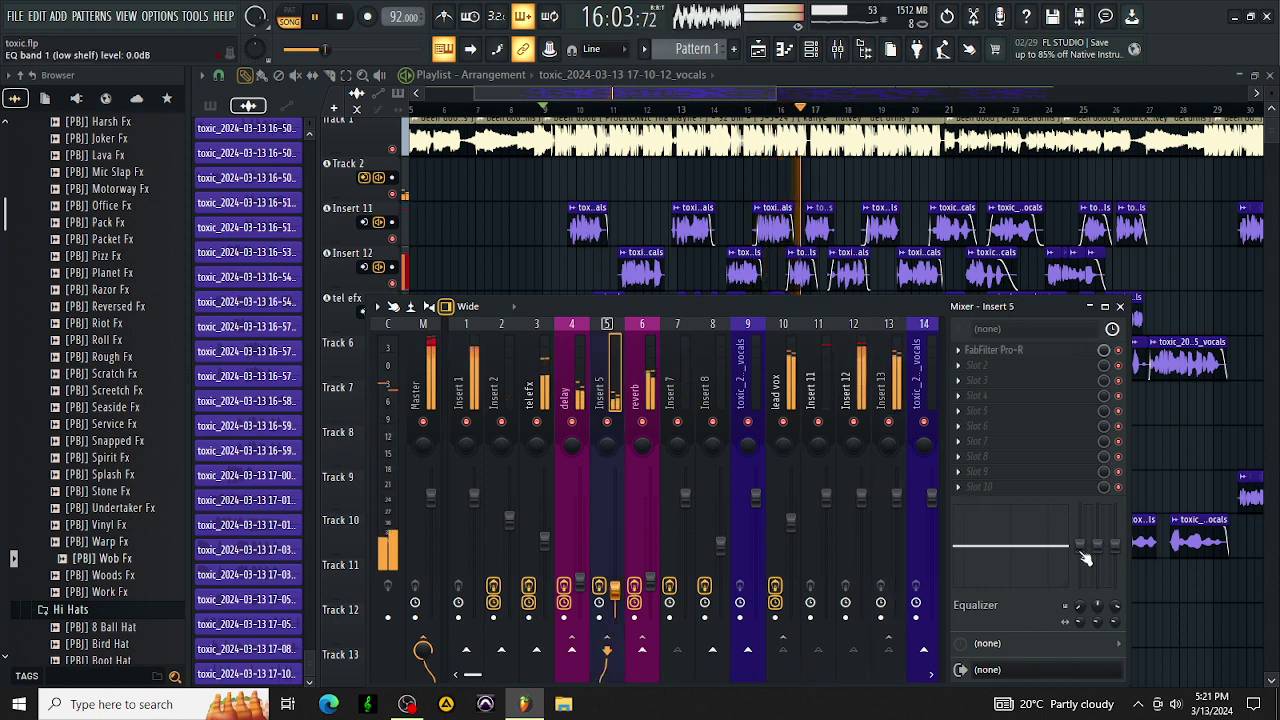
pyautogui.moveTo(1081, 549); pyautogui.dragTo(1079, 640)
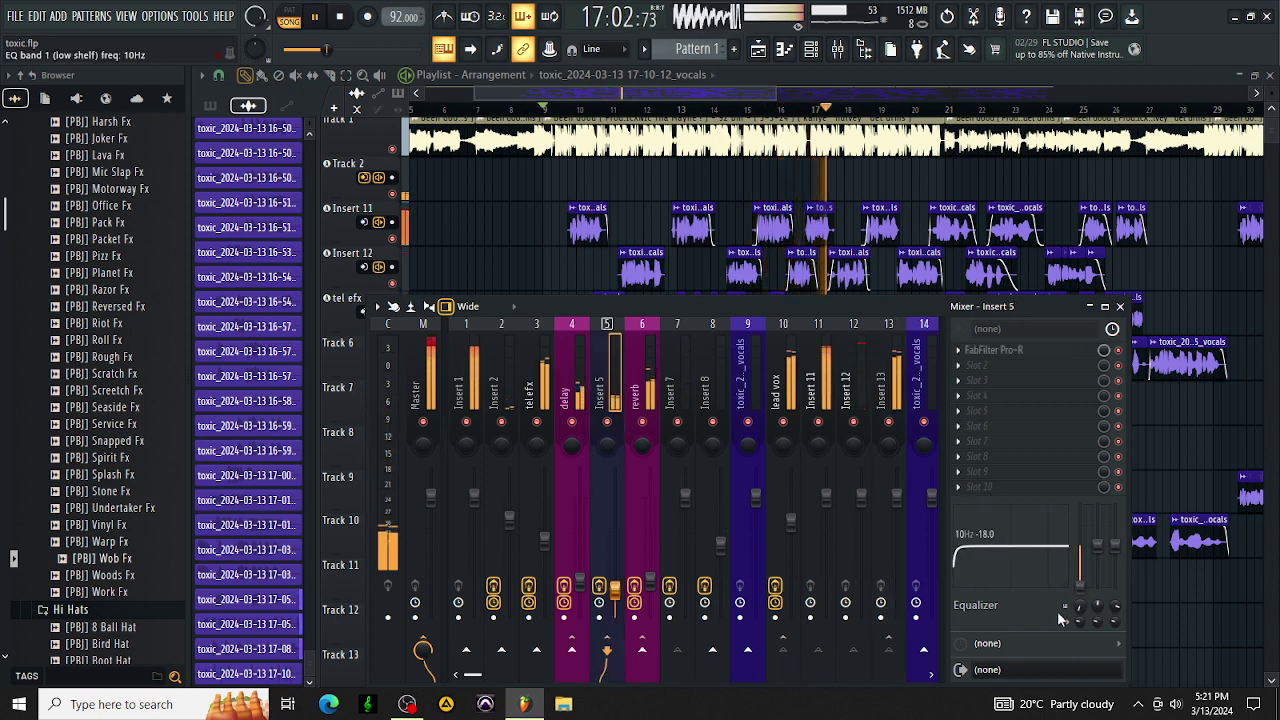
pyautogui.click(528, 390)
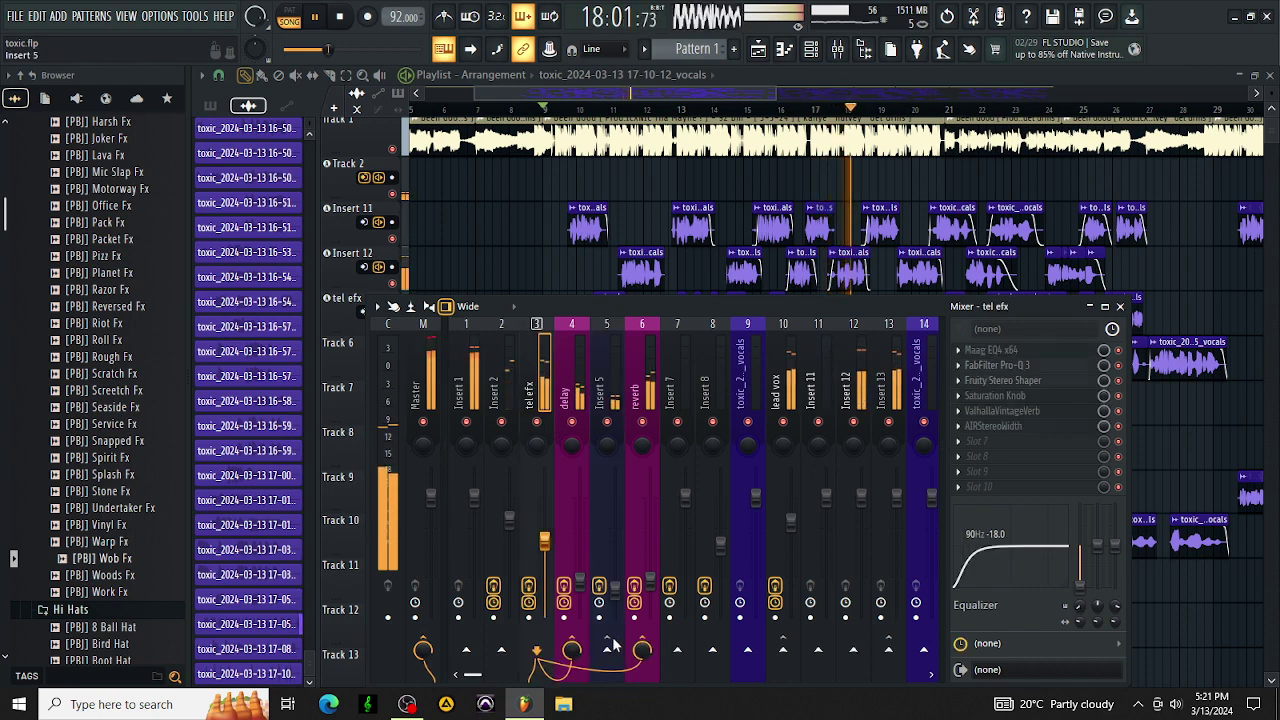
# Set the SSLChannel LMF gain to 0.2 dB in the lead vox track's StudioRack.
pyautogui.click(785, 385)
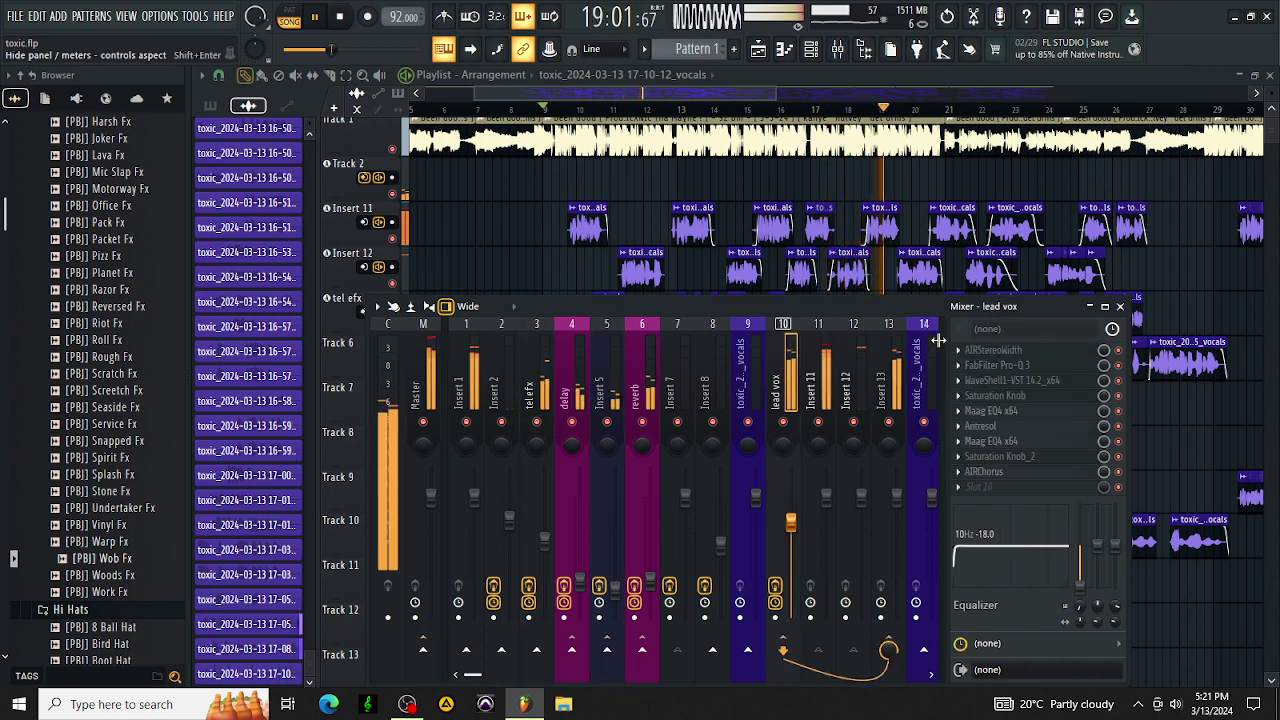
pyautogui.click(1014, 381)
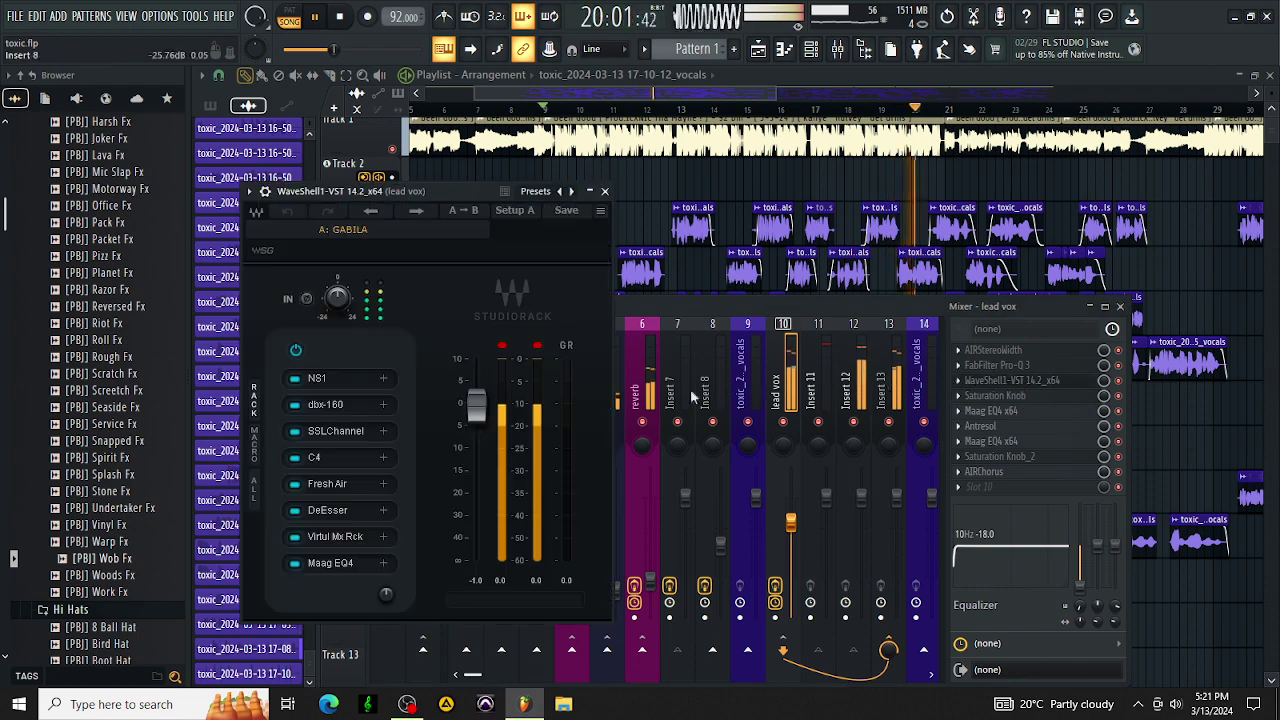
pyautogui.click(337, 440)
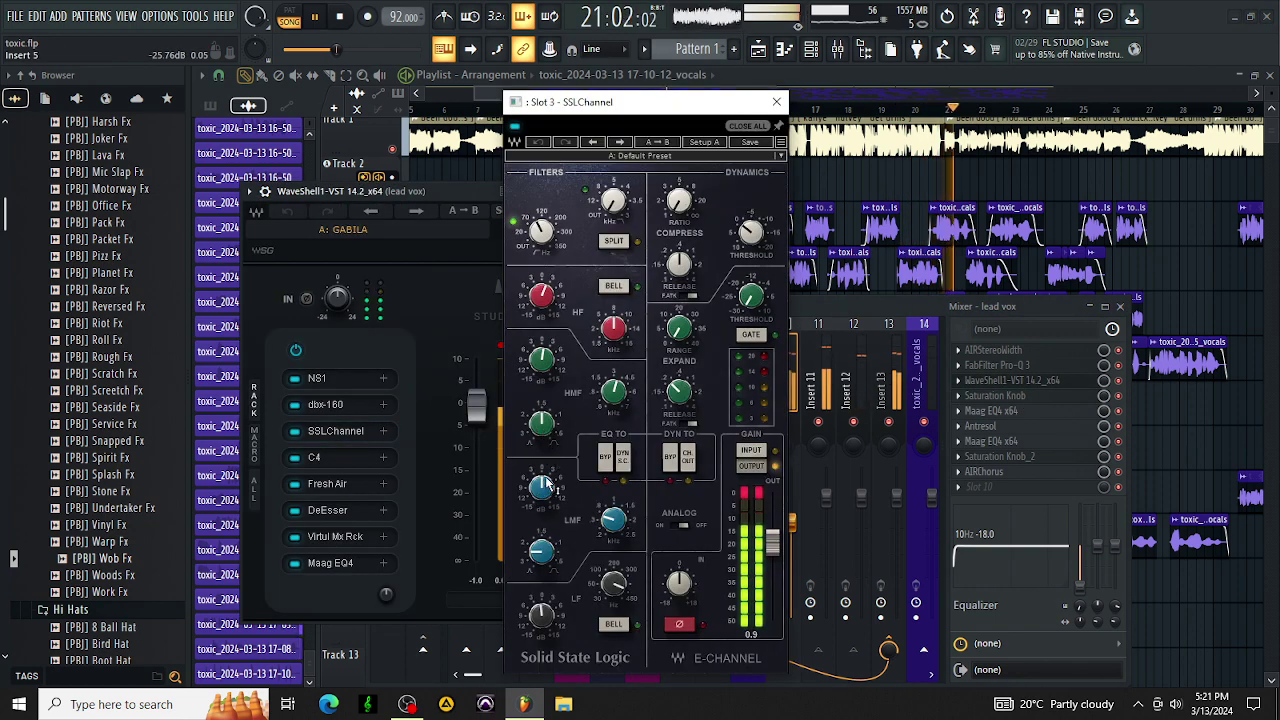
pyautogui.moveTo(545, 484); pyautogui.dragTo(545, 481)
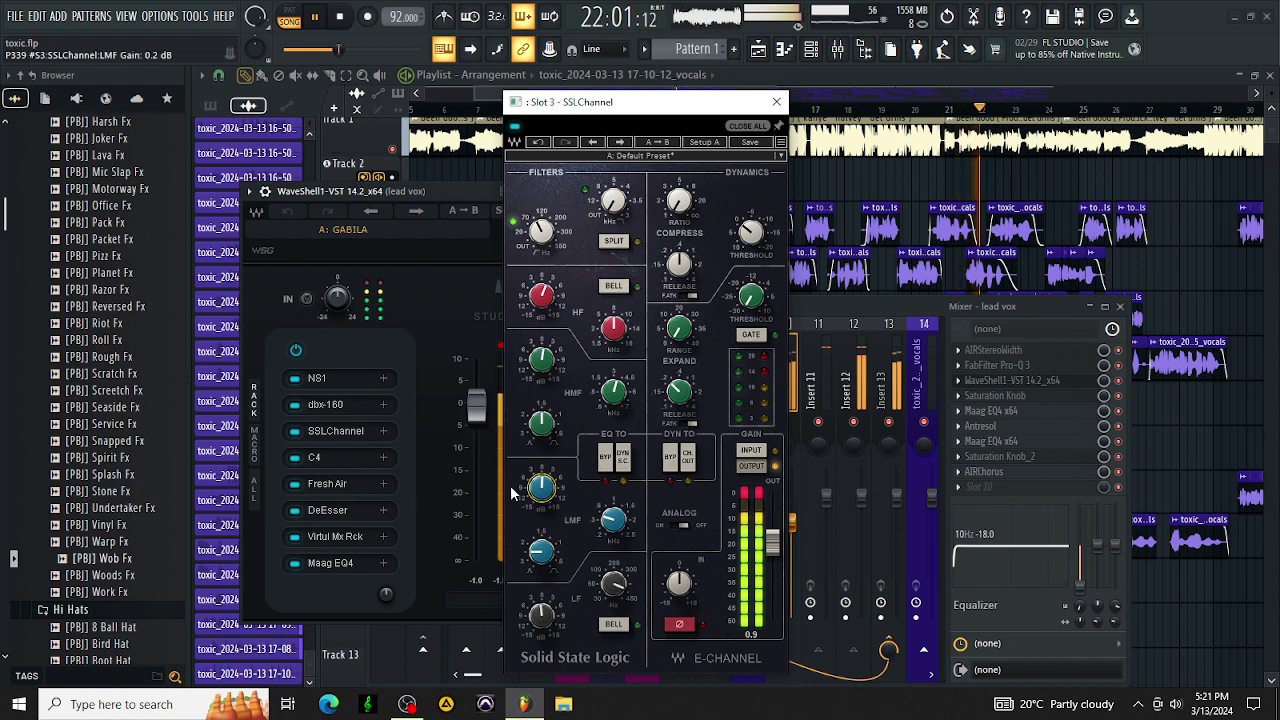
# Set the band 2 gain of C4 in the lead vox StudioRack to 4.0 dB.
pyautogui.click(333, 457)
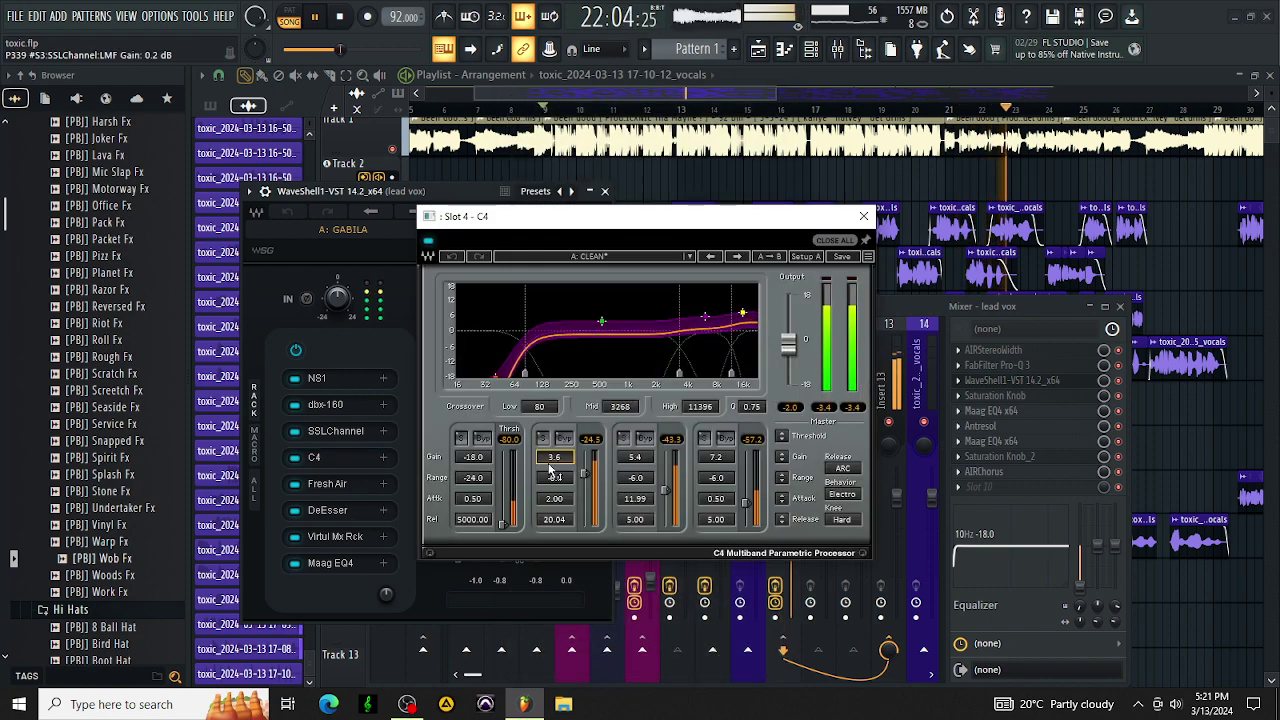
pyautogui.scroll(4, 551, 470)
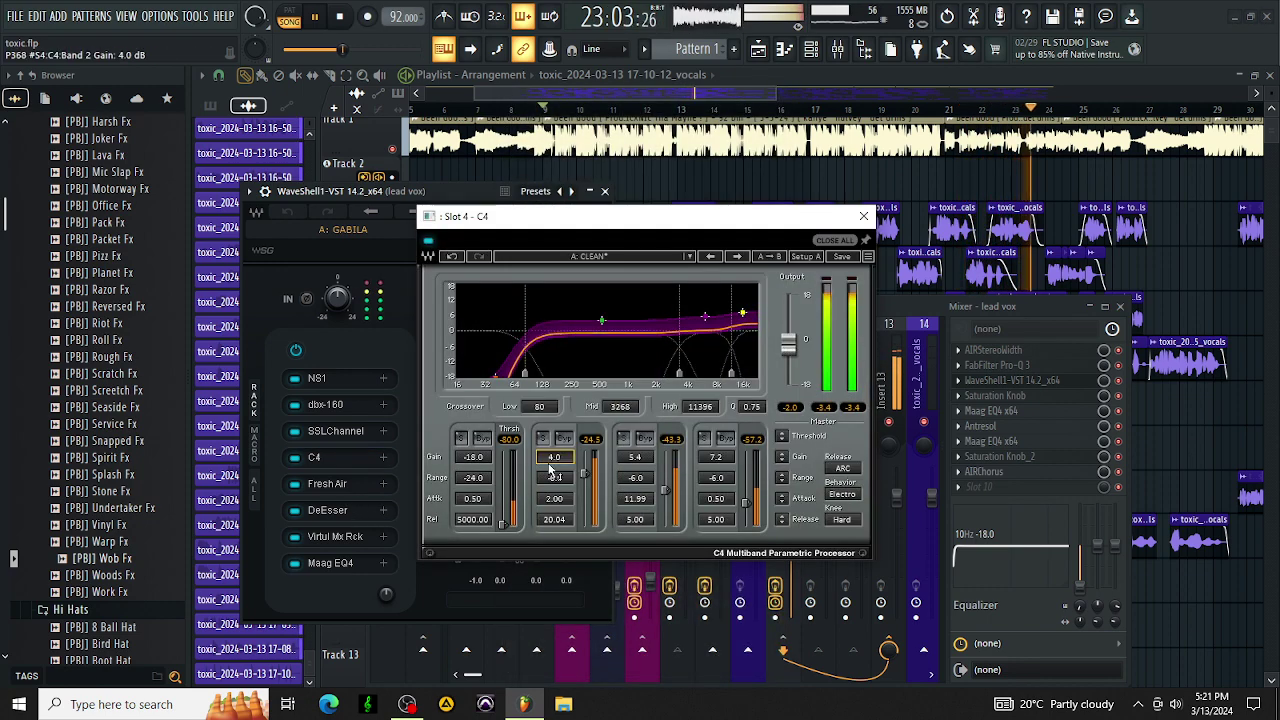
pyautogui.click(458, 425)
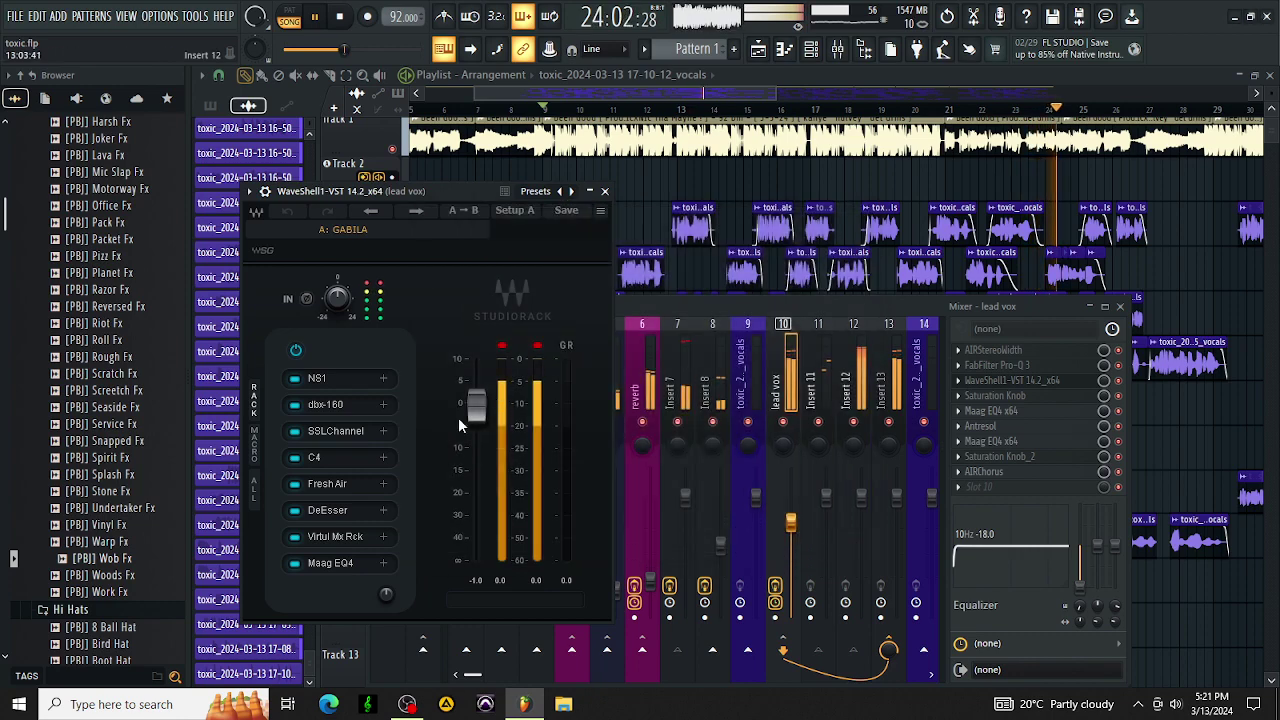
# Raise the SSLChannel LMF gain in the lead vox StudioRack to 0.4 dB.
pyautogui.click(336, 432)
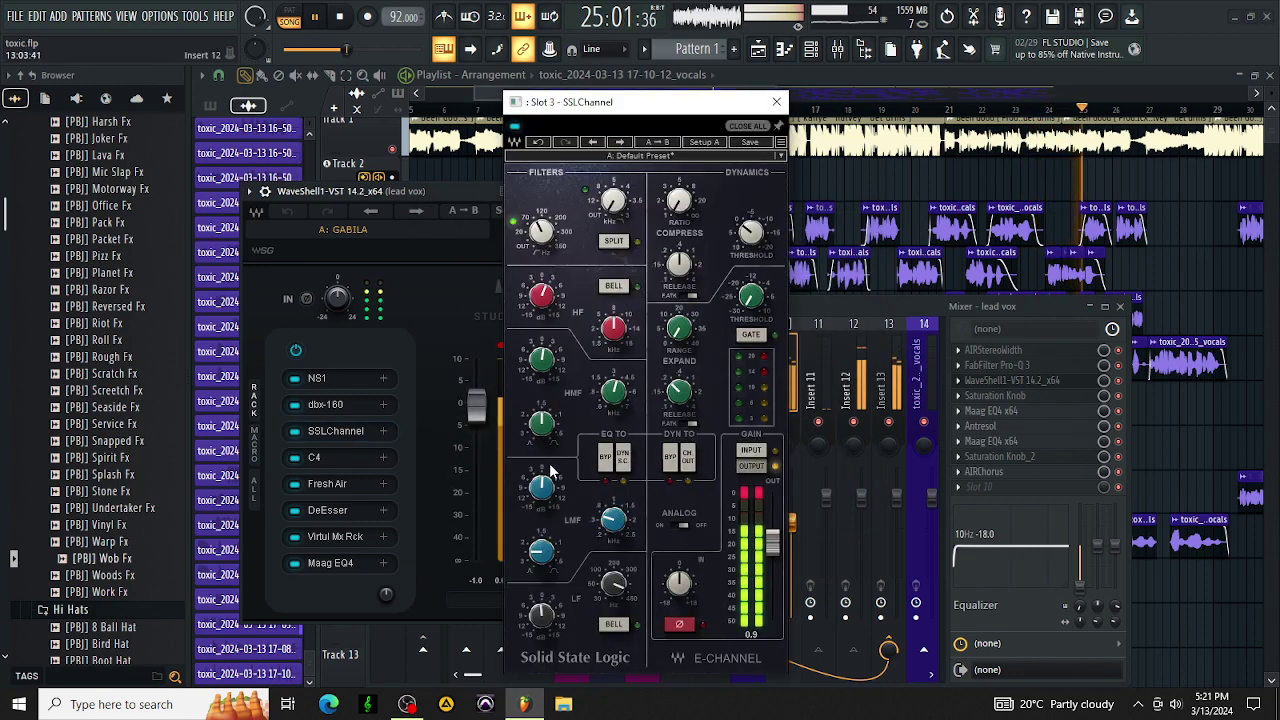
pyautogui.moveTo(541, 488); pyautogui.dragTo(541, 484)
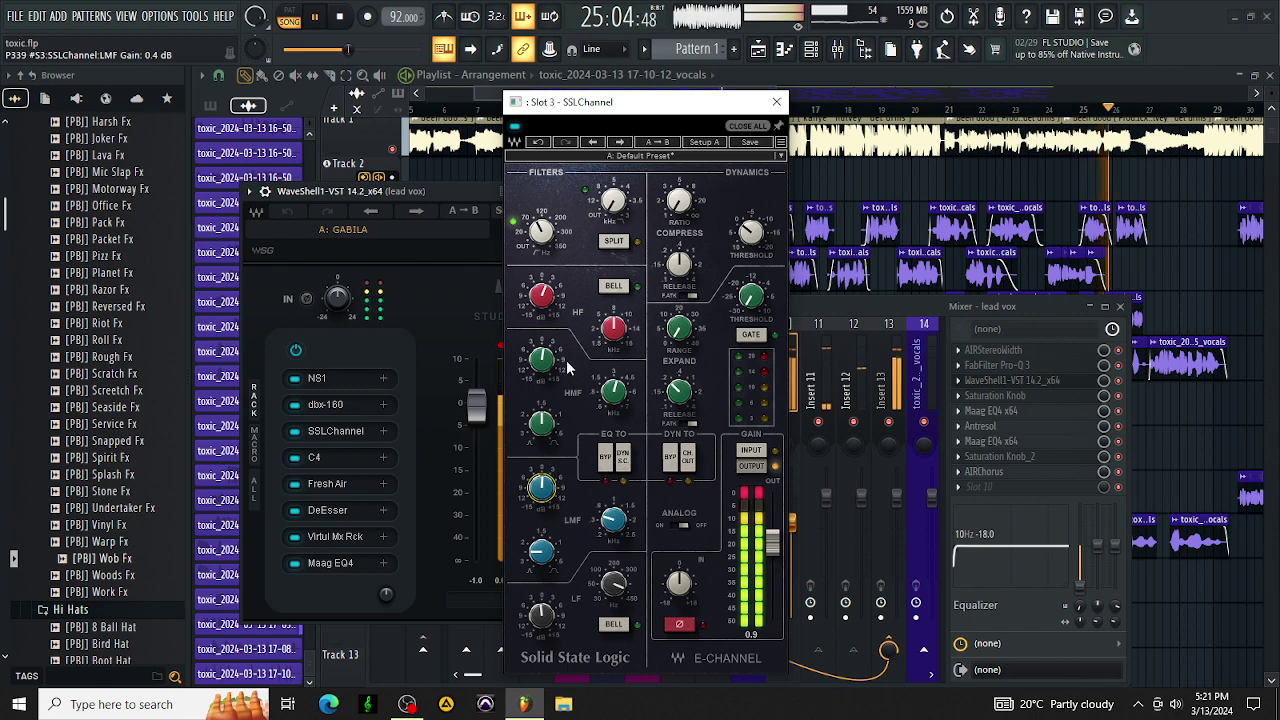
pyautogui.click(776, 101)
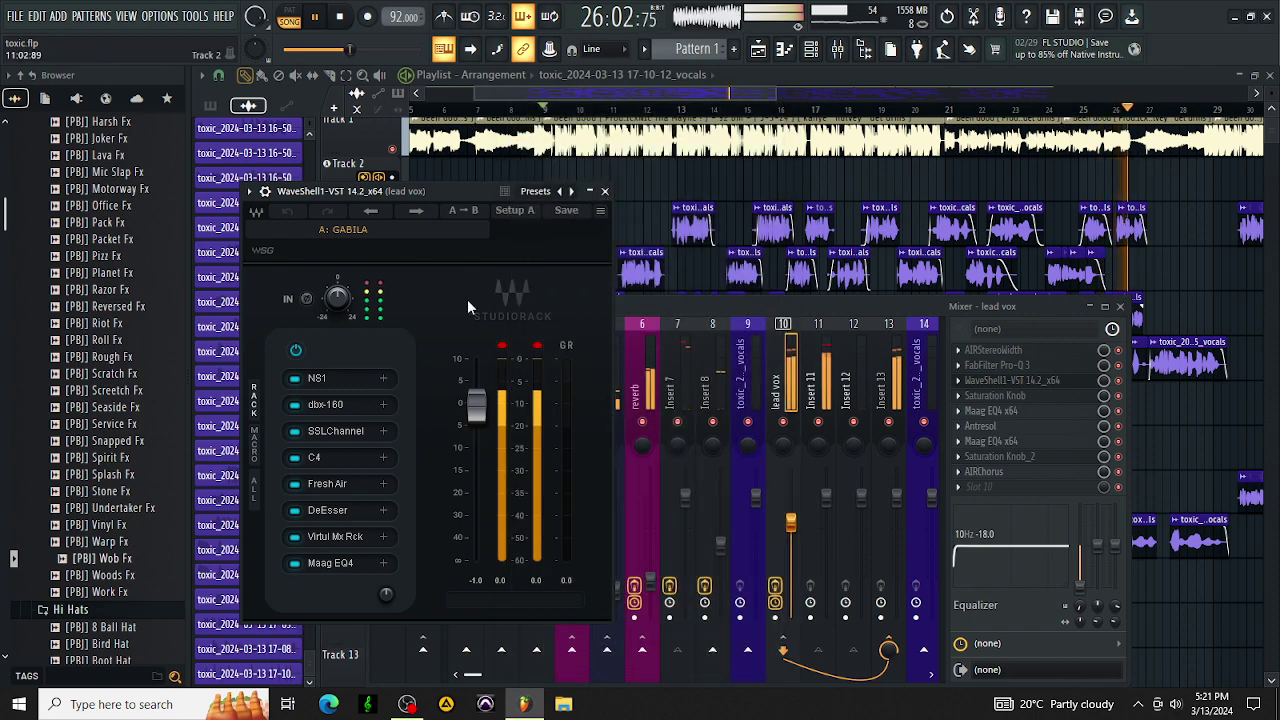
# Raise the NS1 noise suppression slightly in the lead vox StudioRack and close the rack.
pyautogui.click(339, 375)
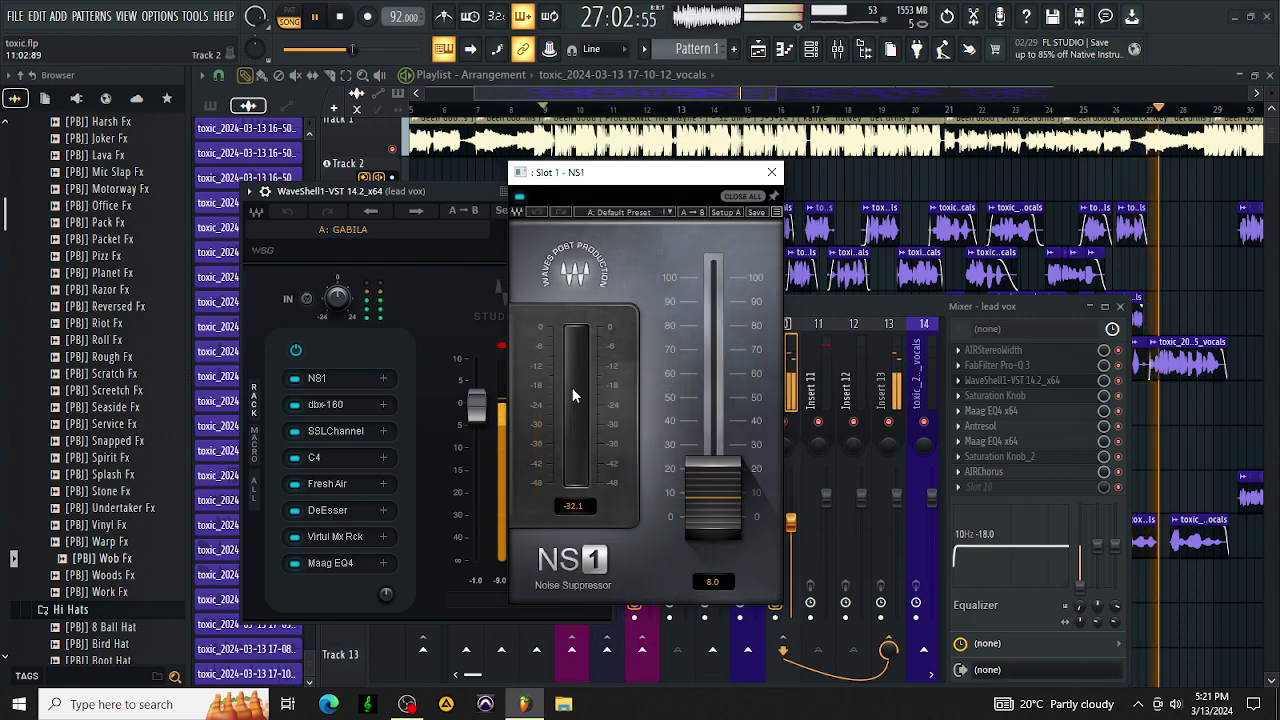
pyautogui.moveTo(686, 481); pyautogui.dragTo(688, 477)
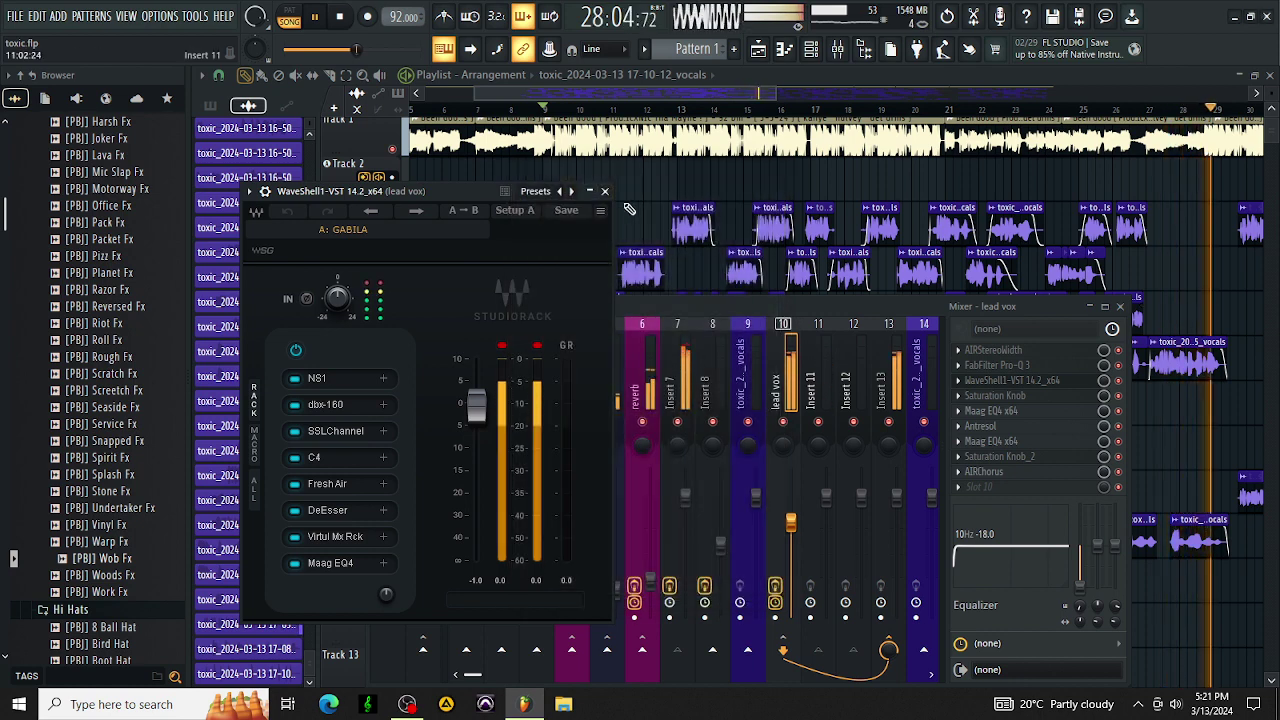
pyautogui.click(604, 191)
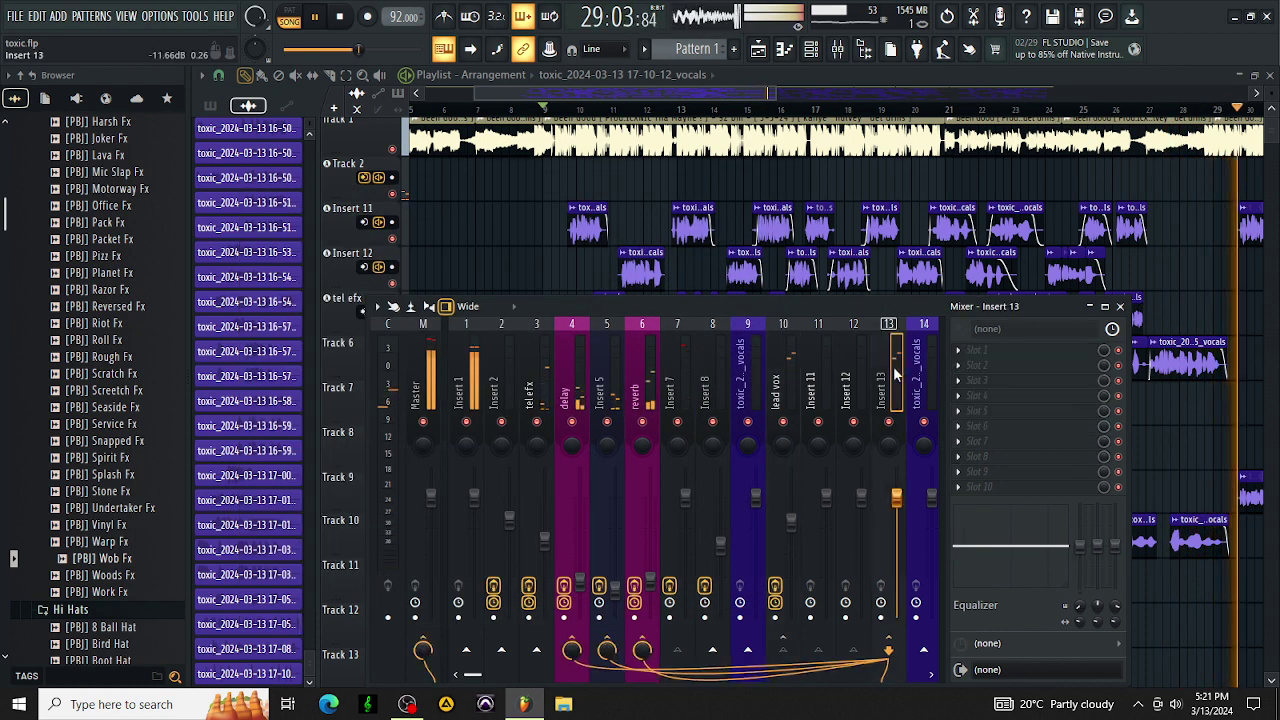
# Load a vocal mixer state on Insert 13 whose effect chain runs from Drawmer S73 to Noveltech Vocal Enhancer x64.
pyautogui.rightClick(893, 366)
pyautogui.moveTo(948, 320)
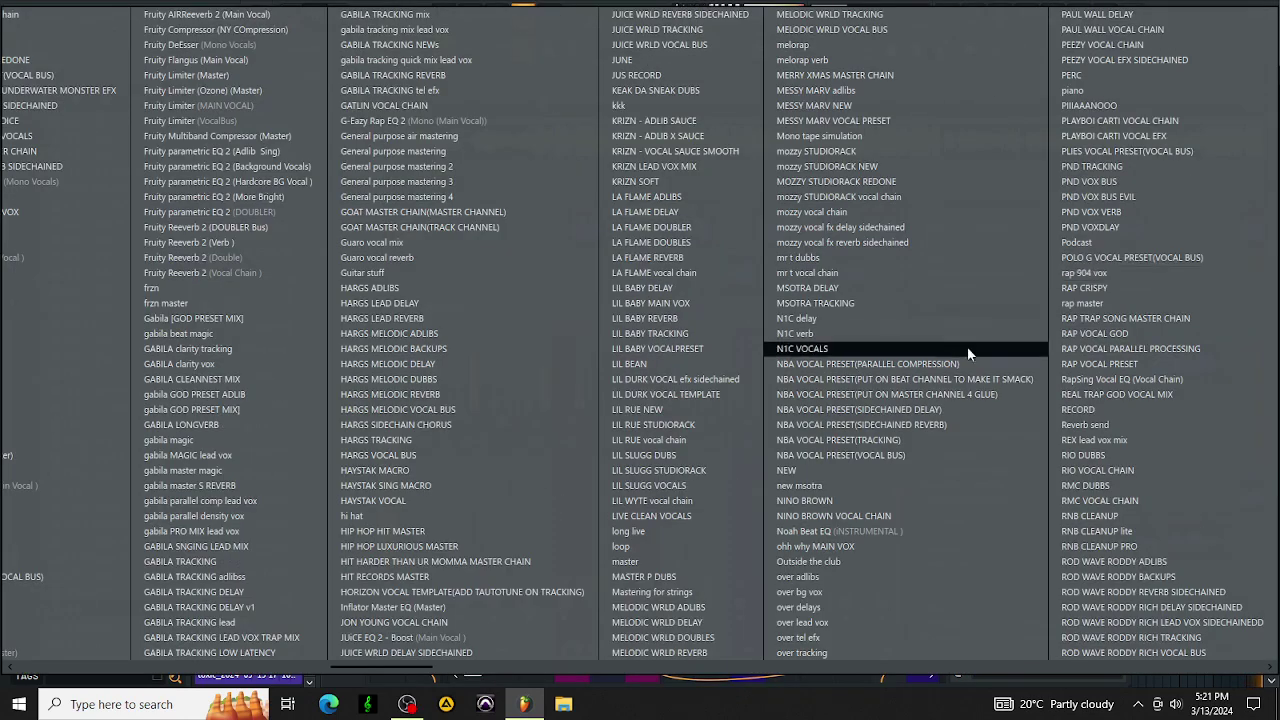
pyautogui.click(1112, 518)
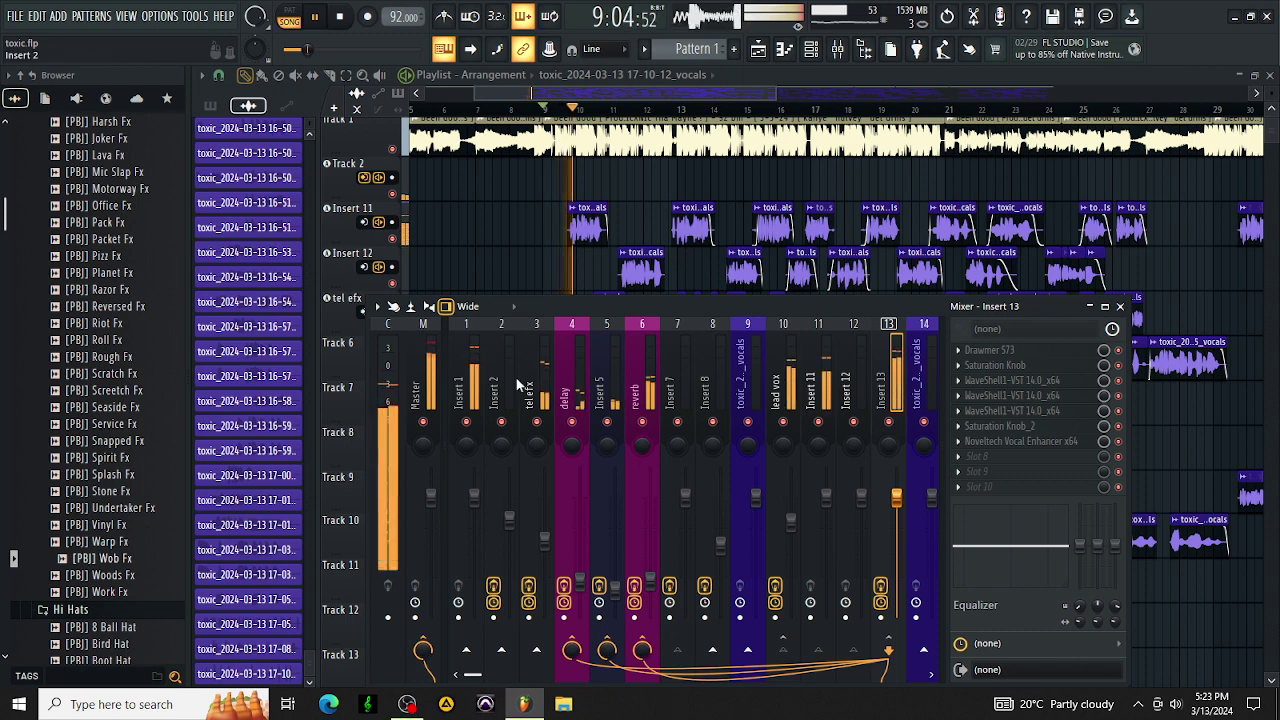
pyautogui.click(572, 400)
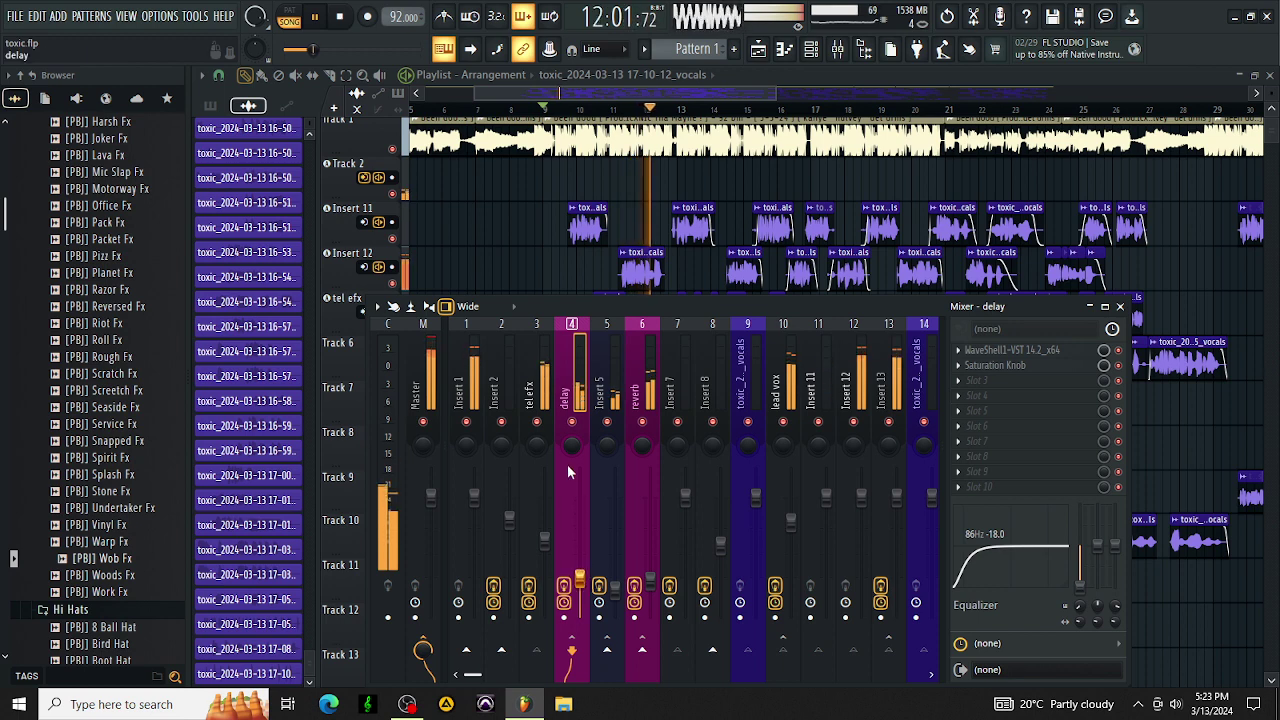
pyautogui.click(536, 385)
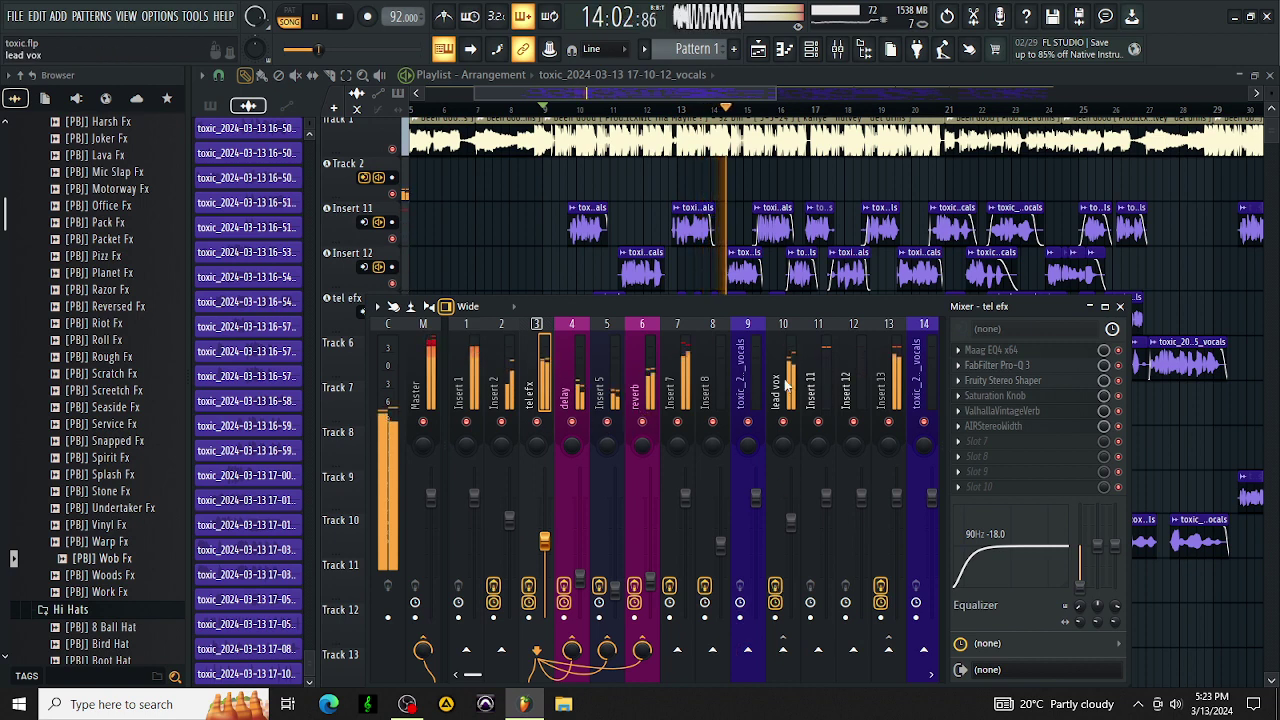
pyautogui.click(888, 385)
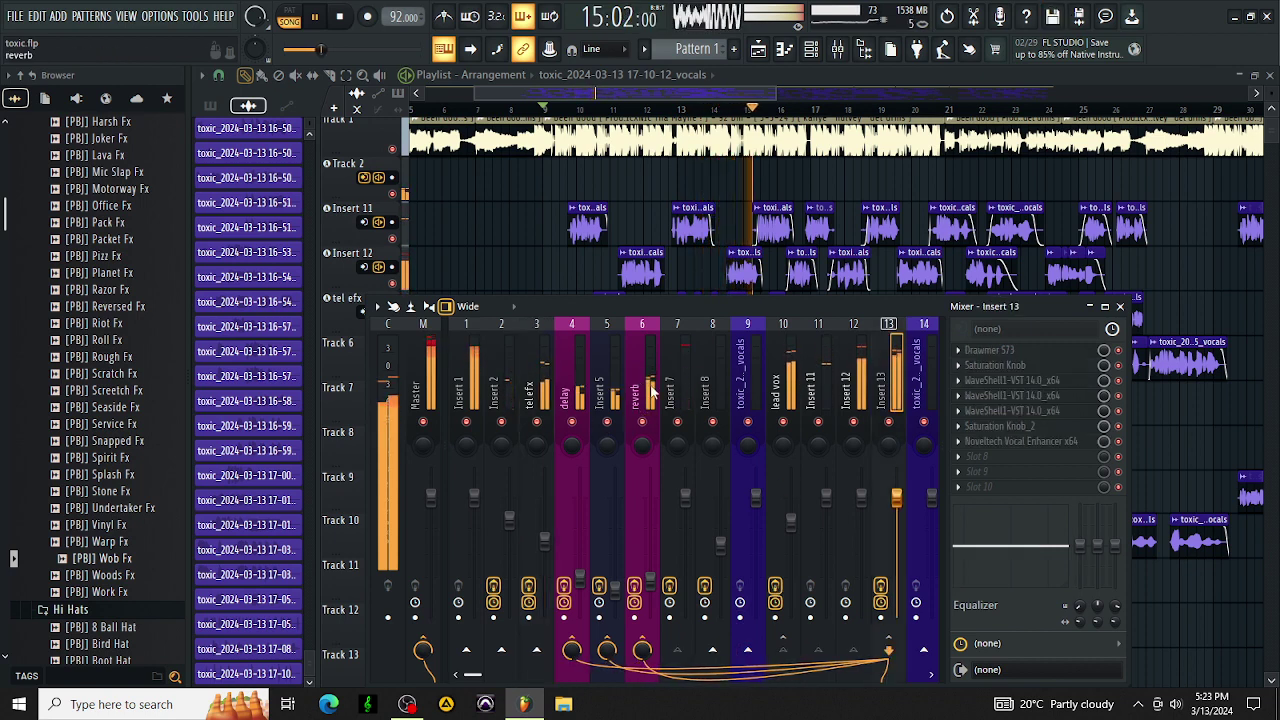
# Add the VerbSuite Classics reverb to the first effect slot of Insert 15.
pyautogui.moveTo(474, 676); pyautogui.dragTo(497, 680)
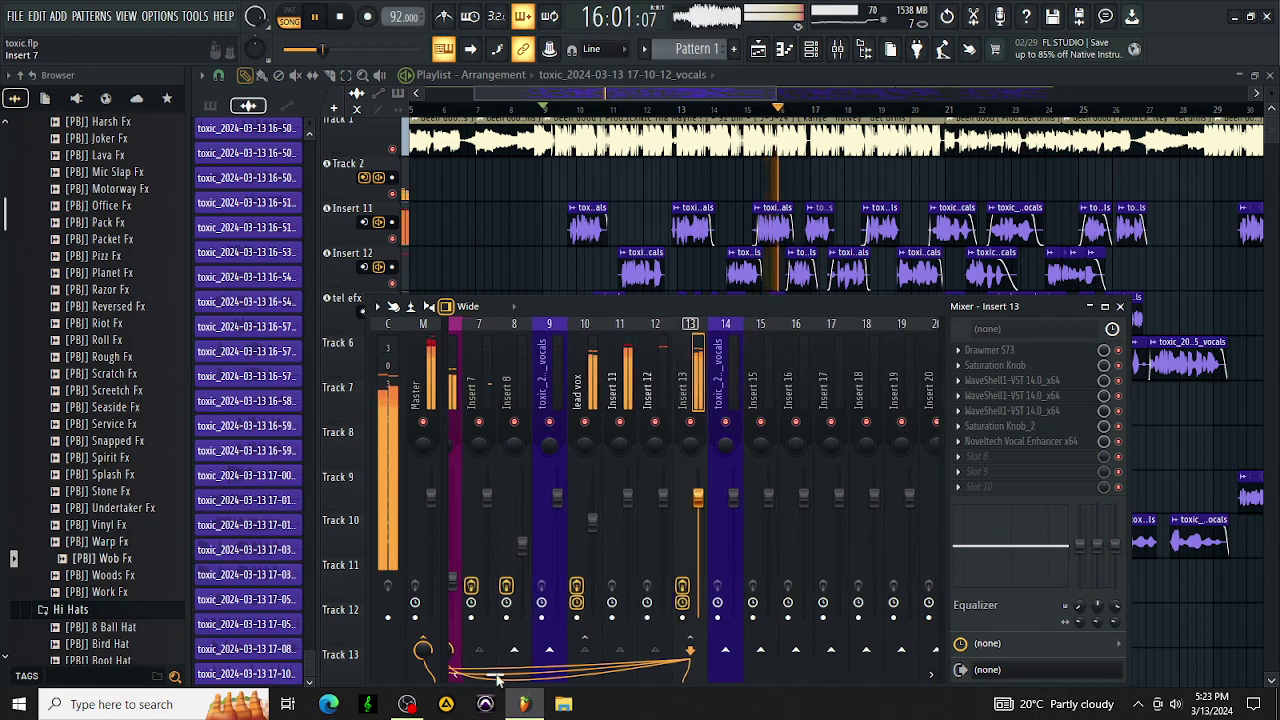
pyautogui.click(760, 385)
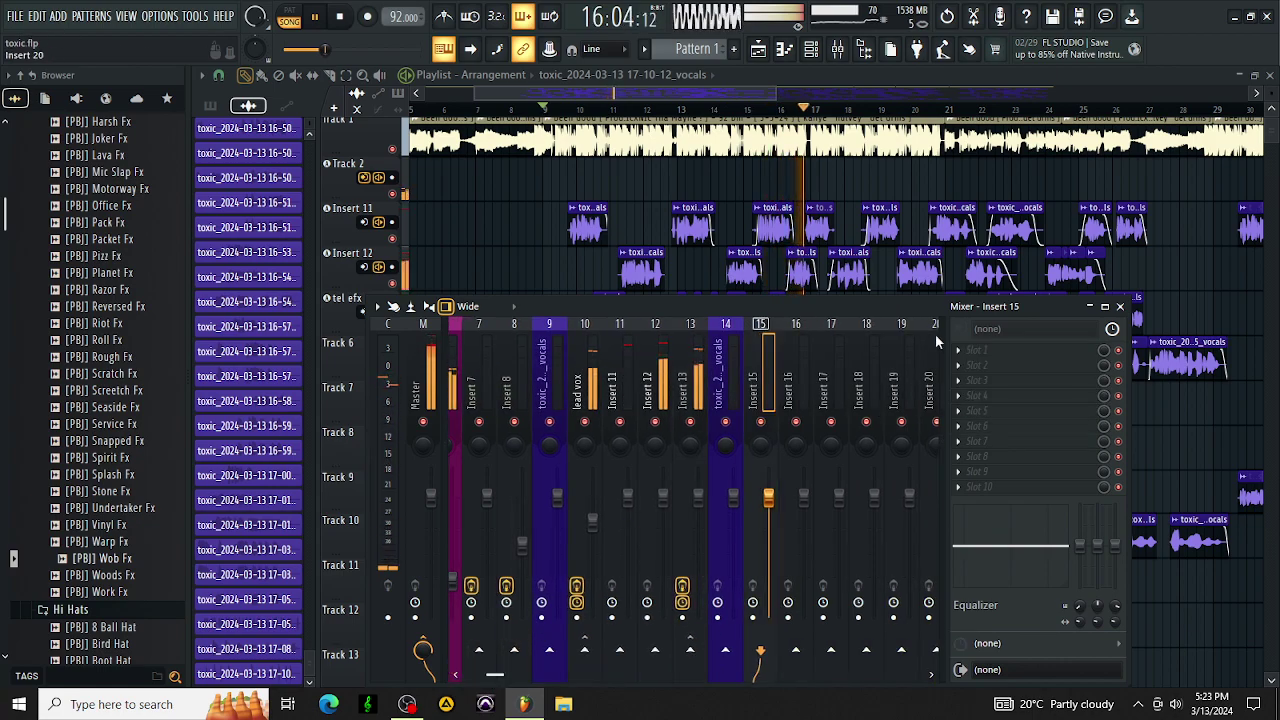
pyautogui.click(957, 350)
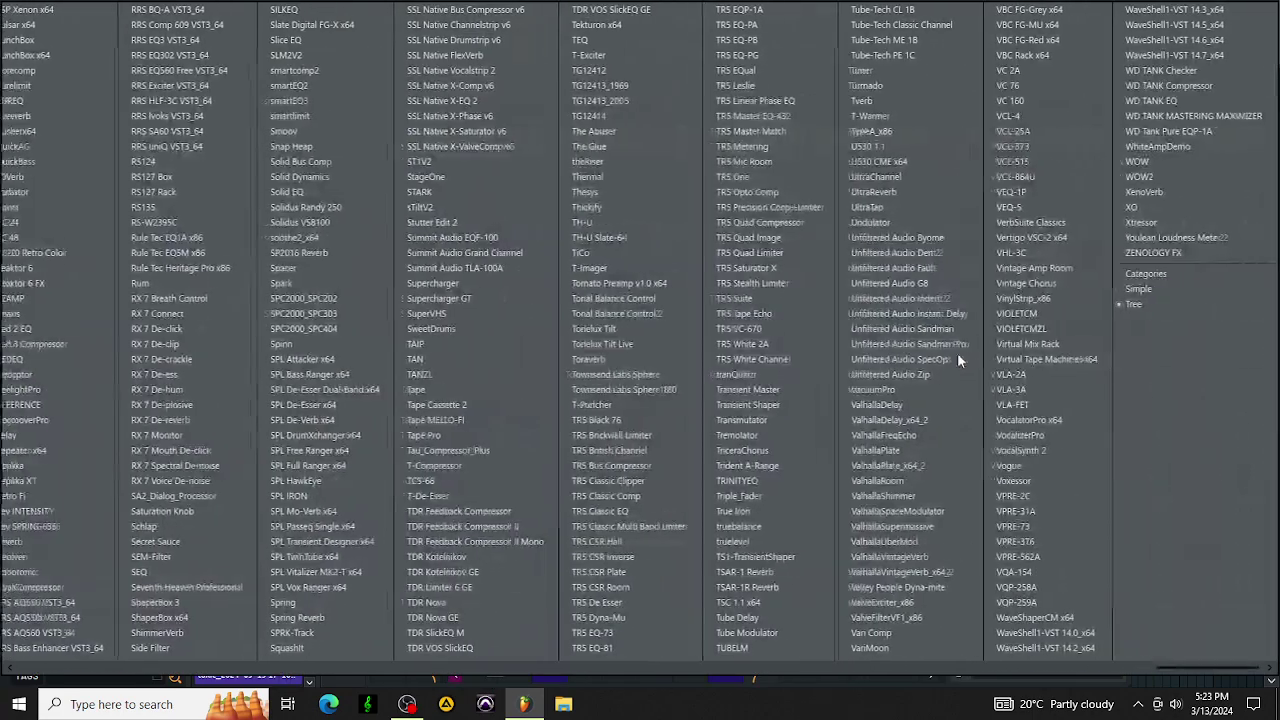
pyautogui.click(1030, 222)
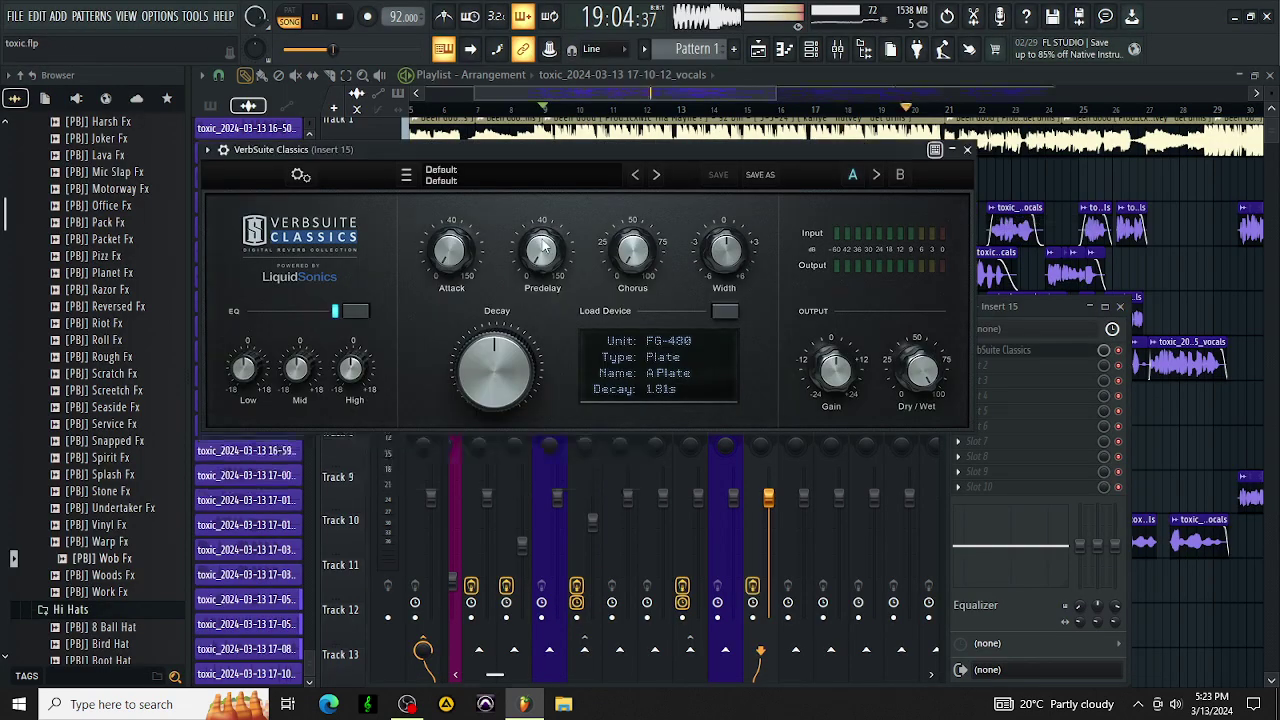
# Close the VerbSuite Classics reverb and lower Insert 15's volume to 20% (-24.0 dB).
pyautogui.click(967, 150)
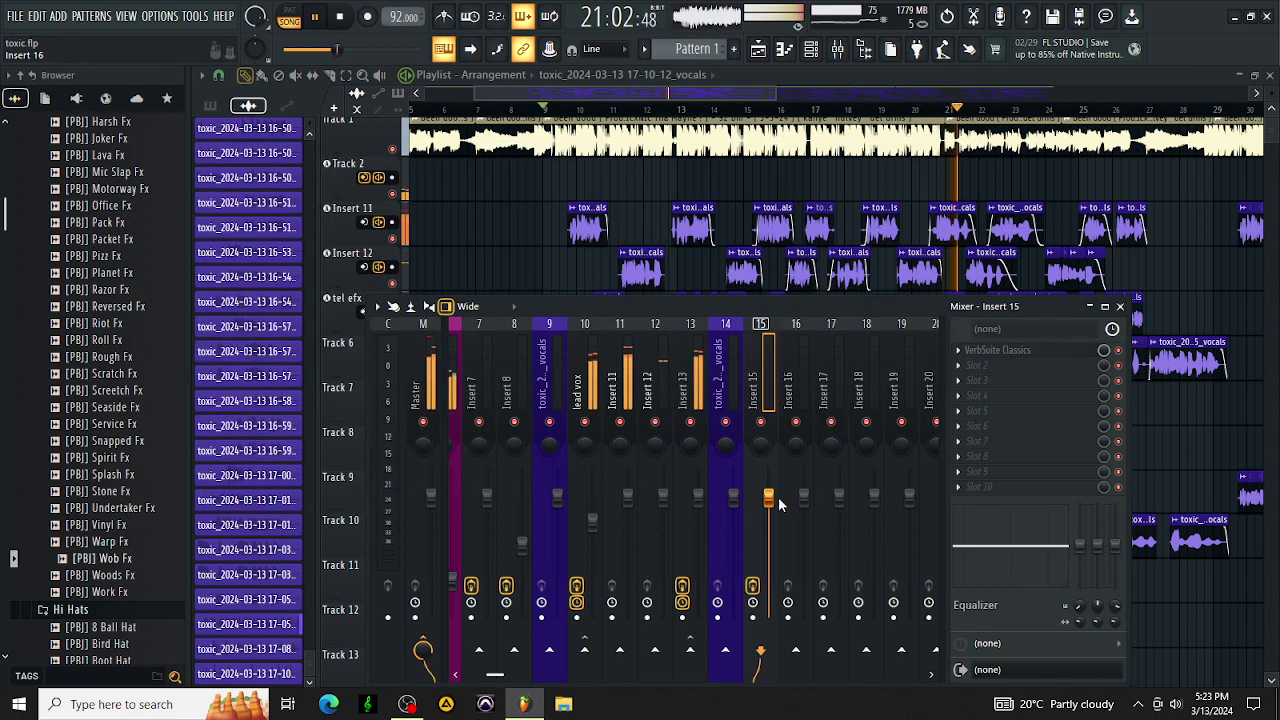
pyautogui.moveTo(768, 497); pyautogui.dragTo(768, 594)
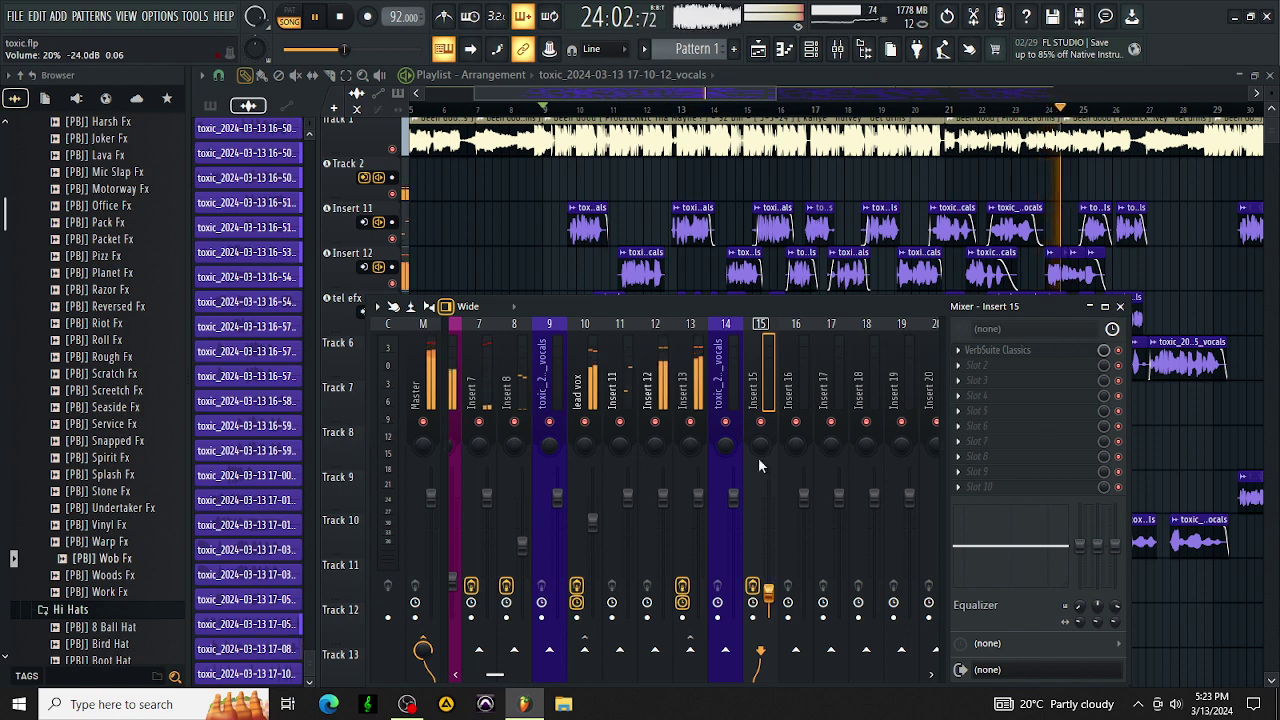
# Open the beat sample's channel settings and fine-tune its channel volume to about 81%.
pyautogui.doubleClick(687, 272)
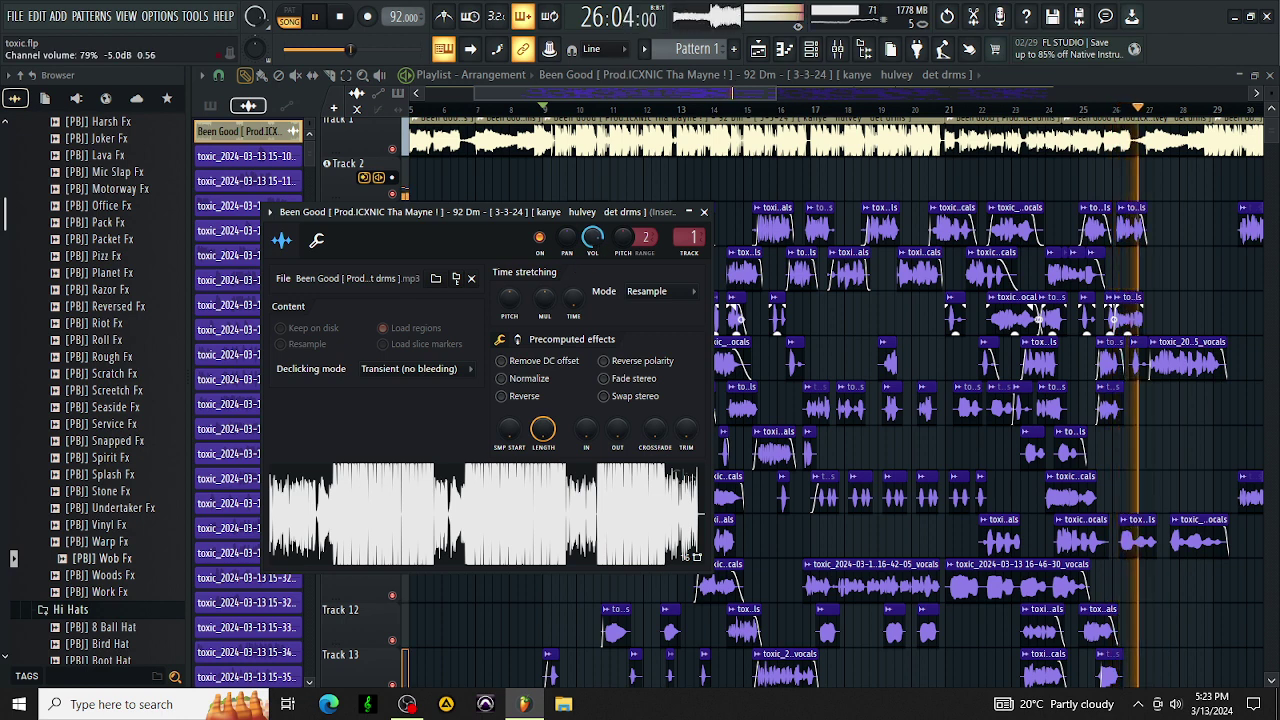
pyautogui.scroll(3, 592, 237)
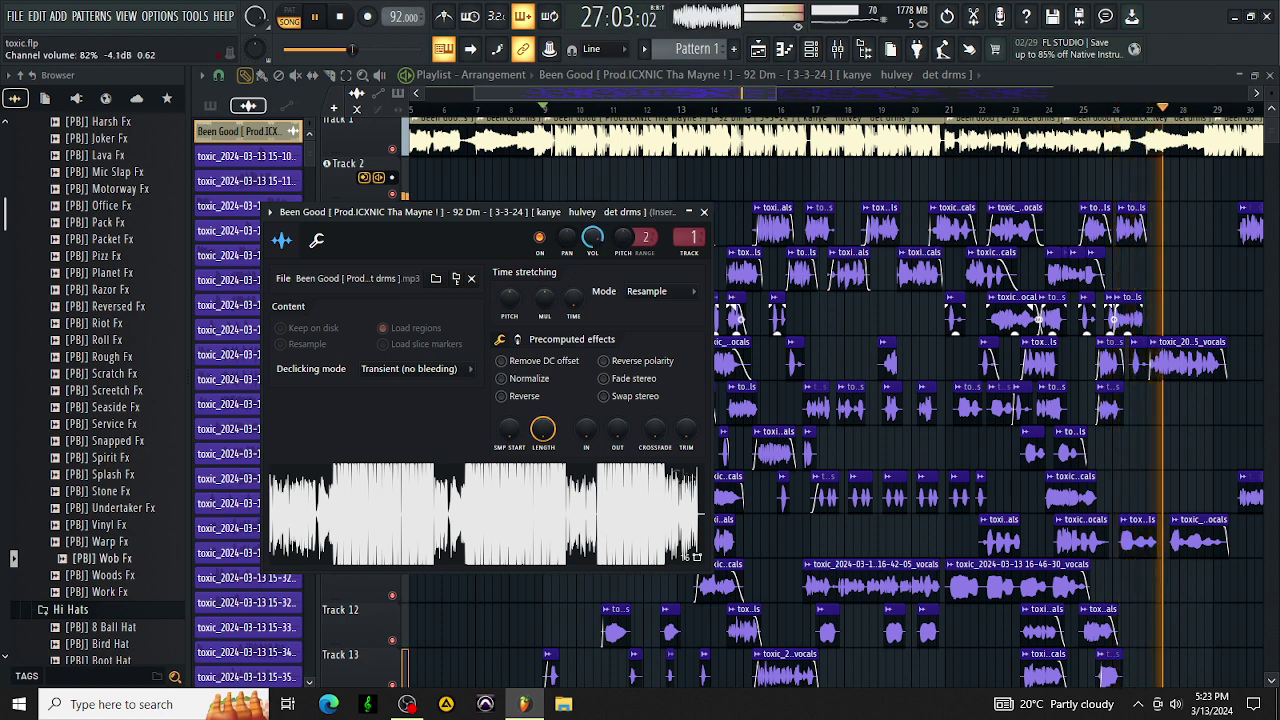
pyautogui.scroll(-3, 592, 237)
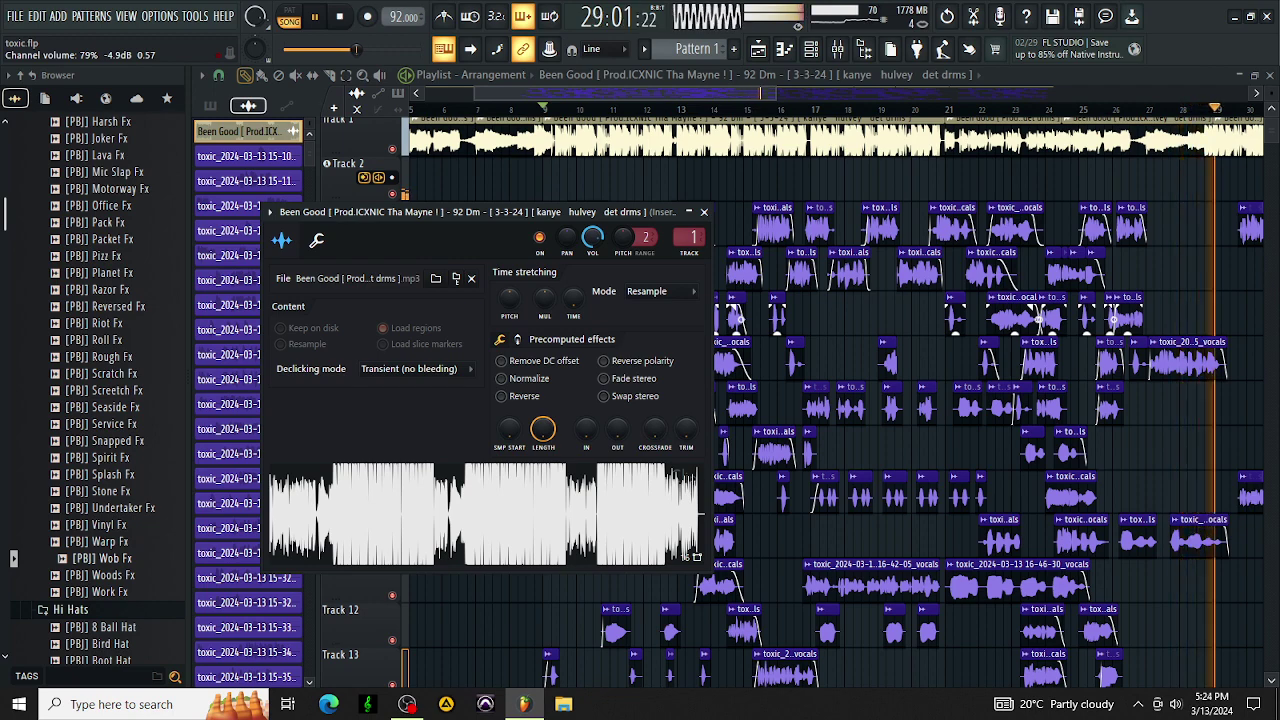
pyautogui.scroll(2, 592, 237)
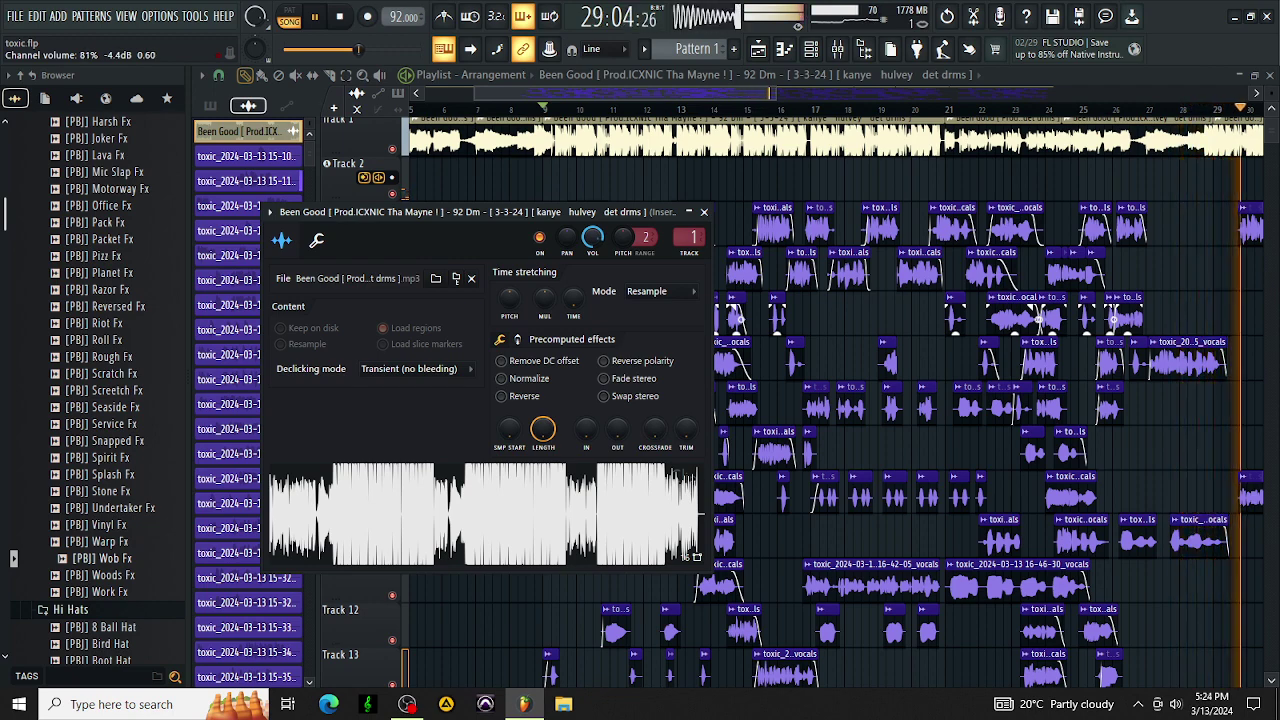
pyautogui.scroll(-1, 592, 237)
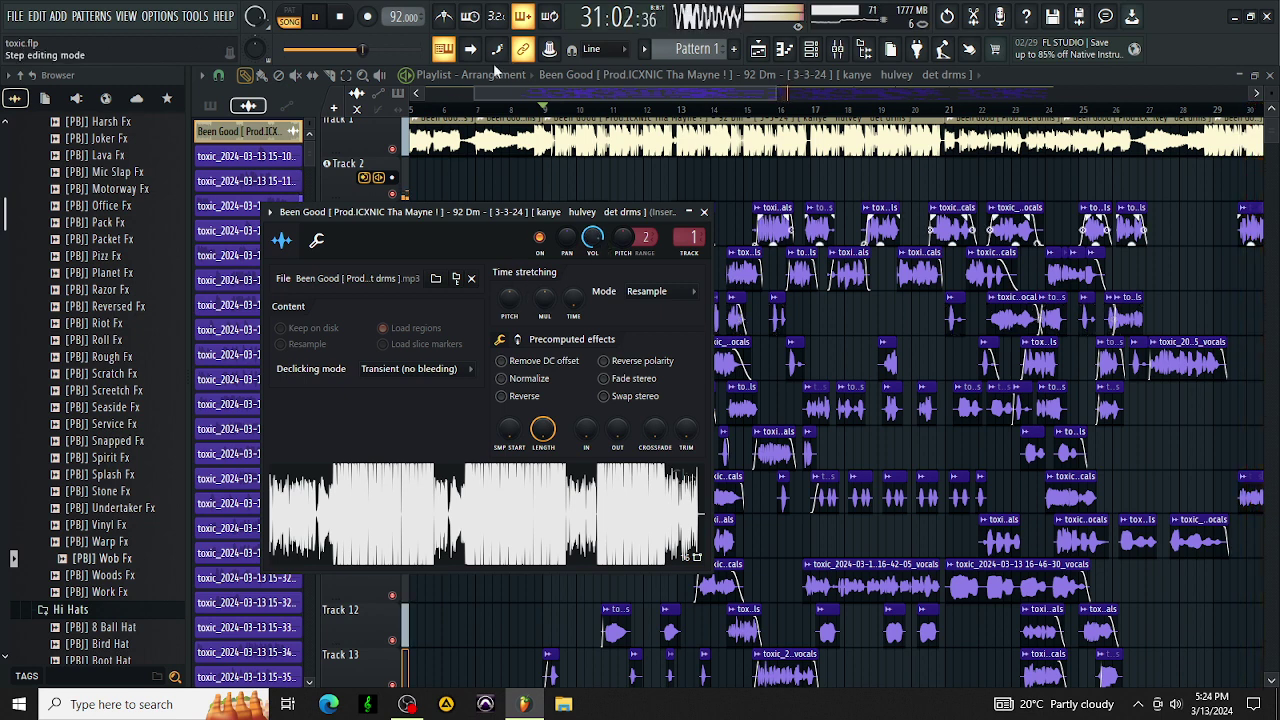
# Bring up the mixer and examine the Rev PLATE-140 settings on the reverb track.
pyautogui.click(839, 50)
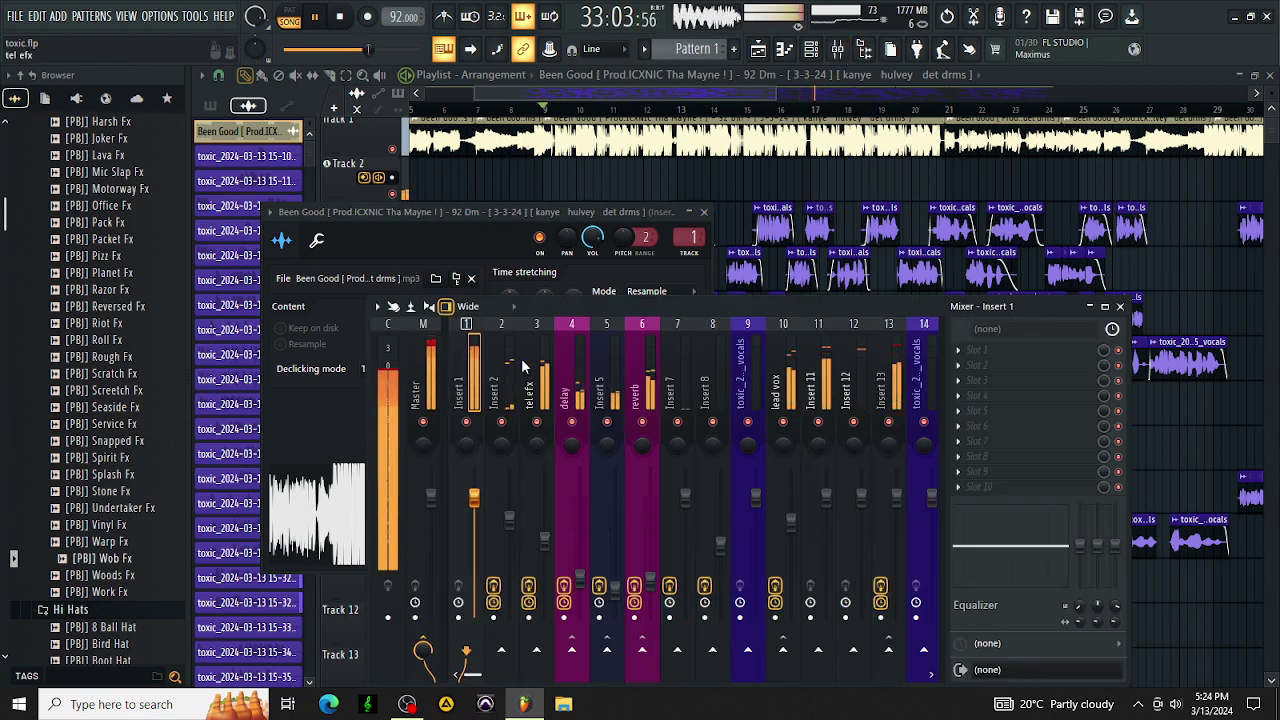
pyautogui.click(637, 391)
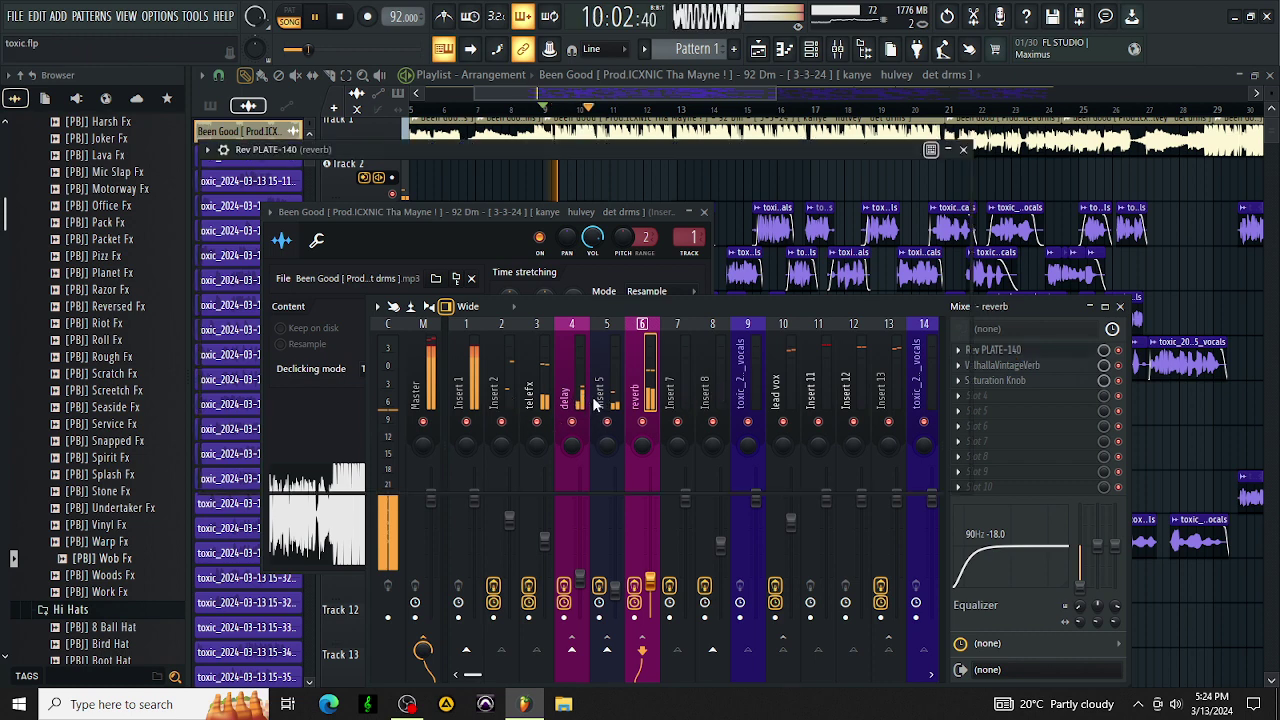
pyautogui.click(993, 349)
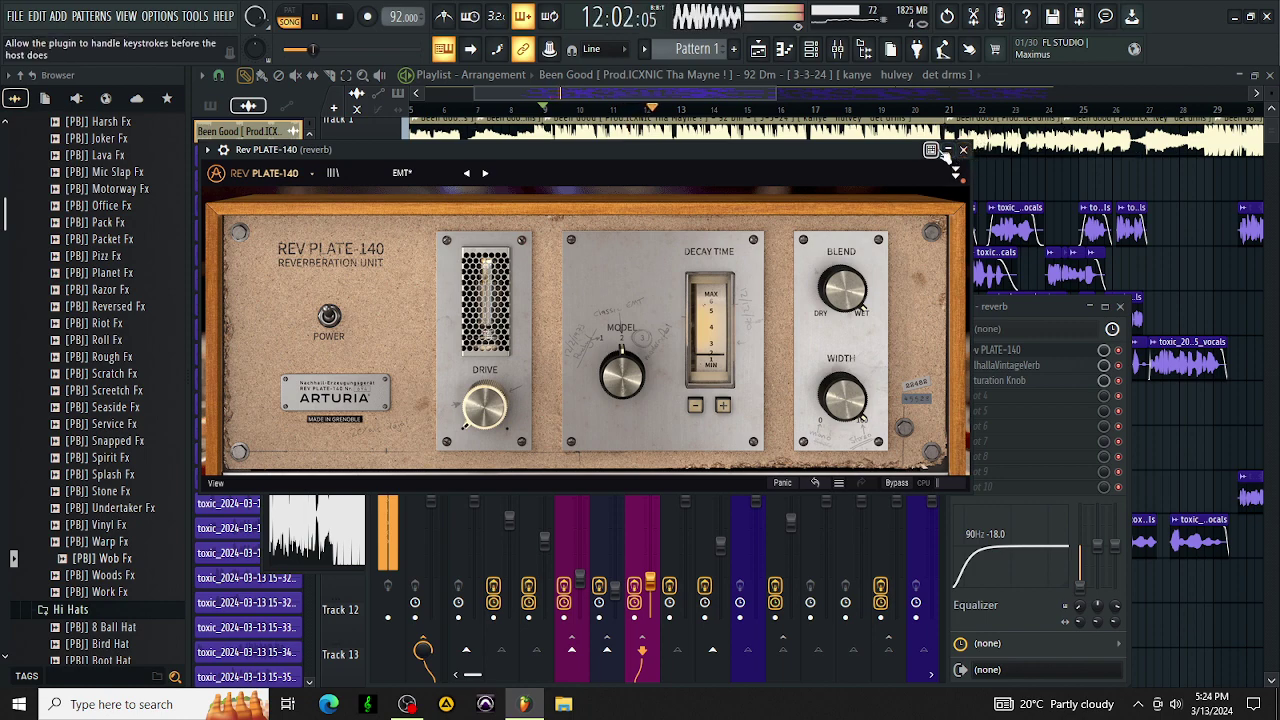
pyautogui.click(946, 151)
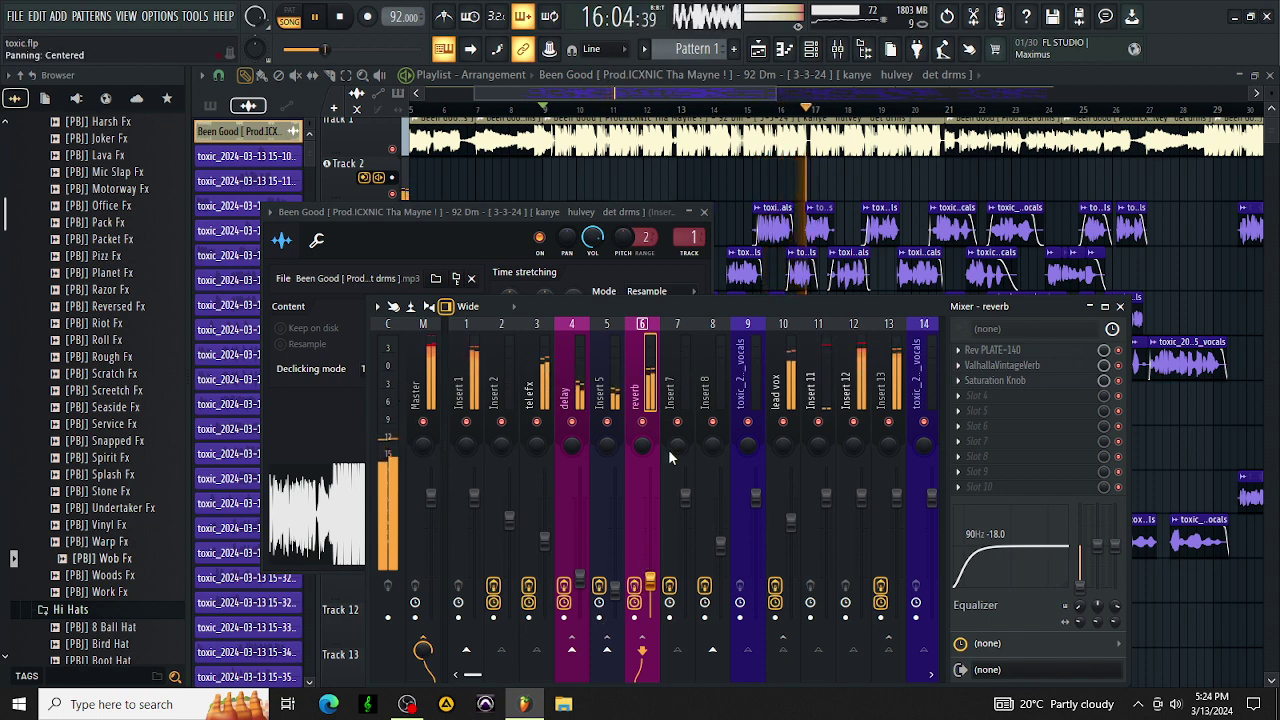
pyautogui.click(501, 370)
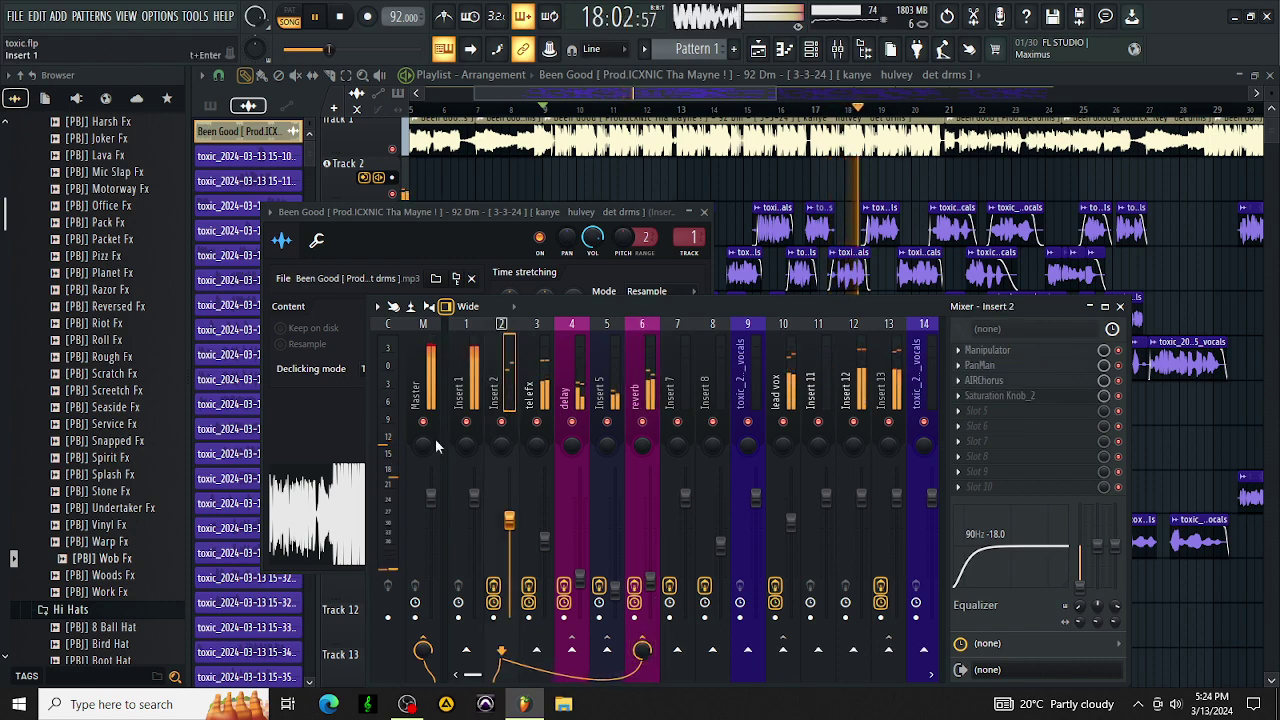
pyautogui.rightClick(482, 390)
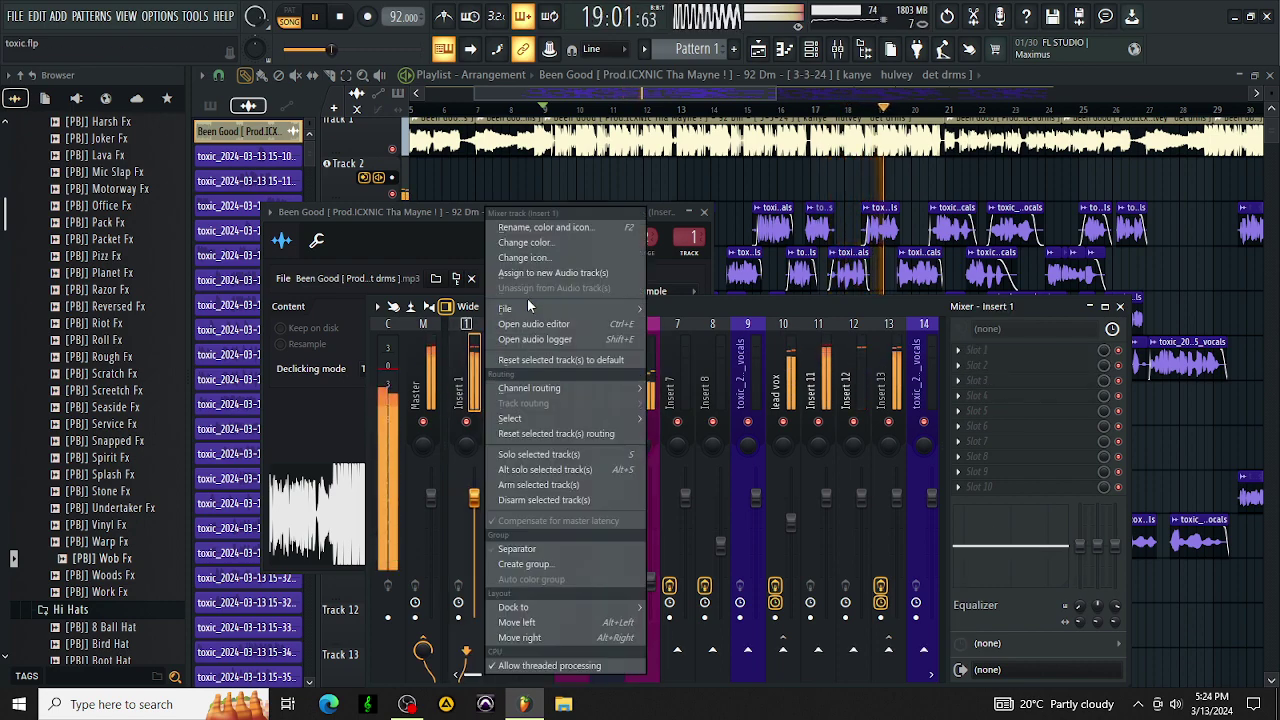
pyautogui.moveTo(527, 306)
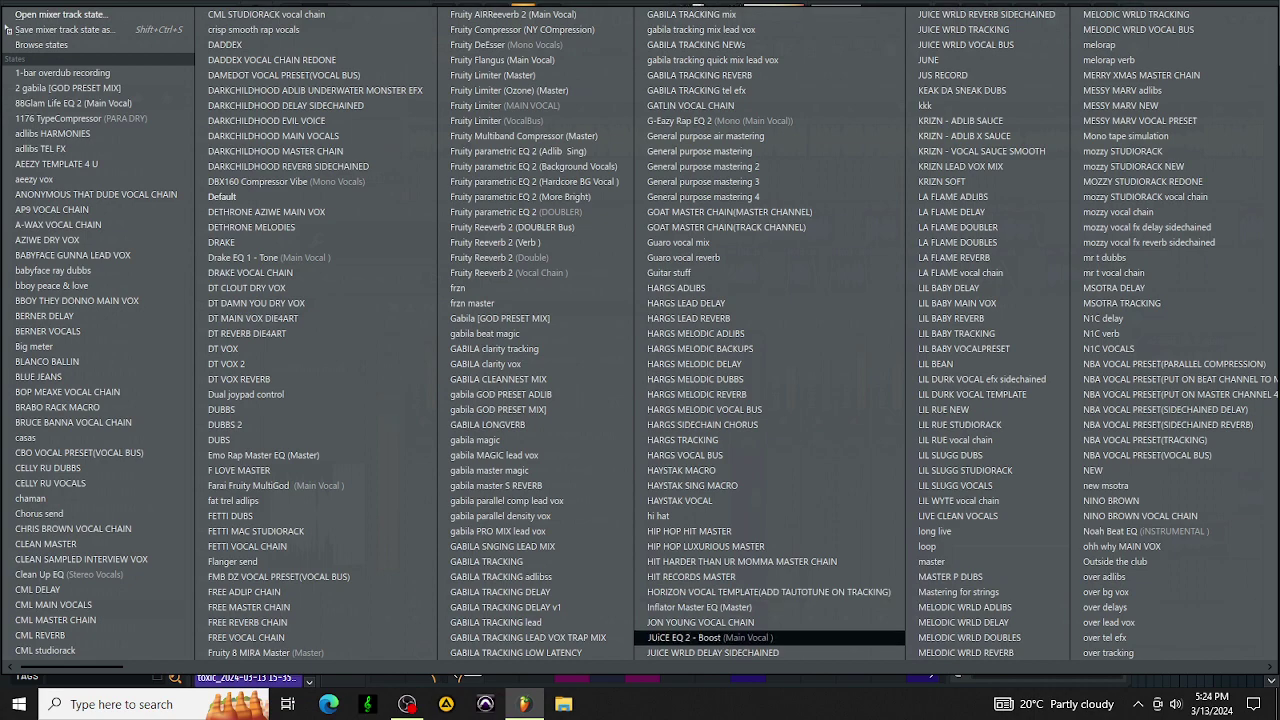
pyautogui.click(700, 637)
# Add WaveShell1-VST 14.0_x64 to the third effect slot of Insert 7 and load SSLChannel Stereo in it.
pyautogui.click(685, 384)
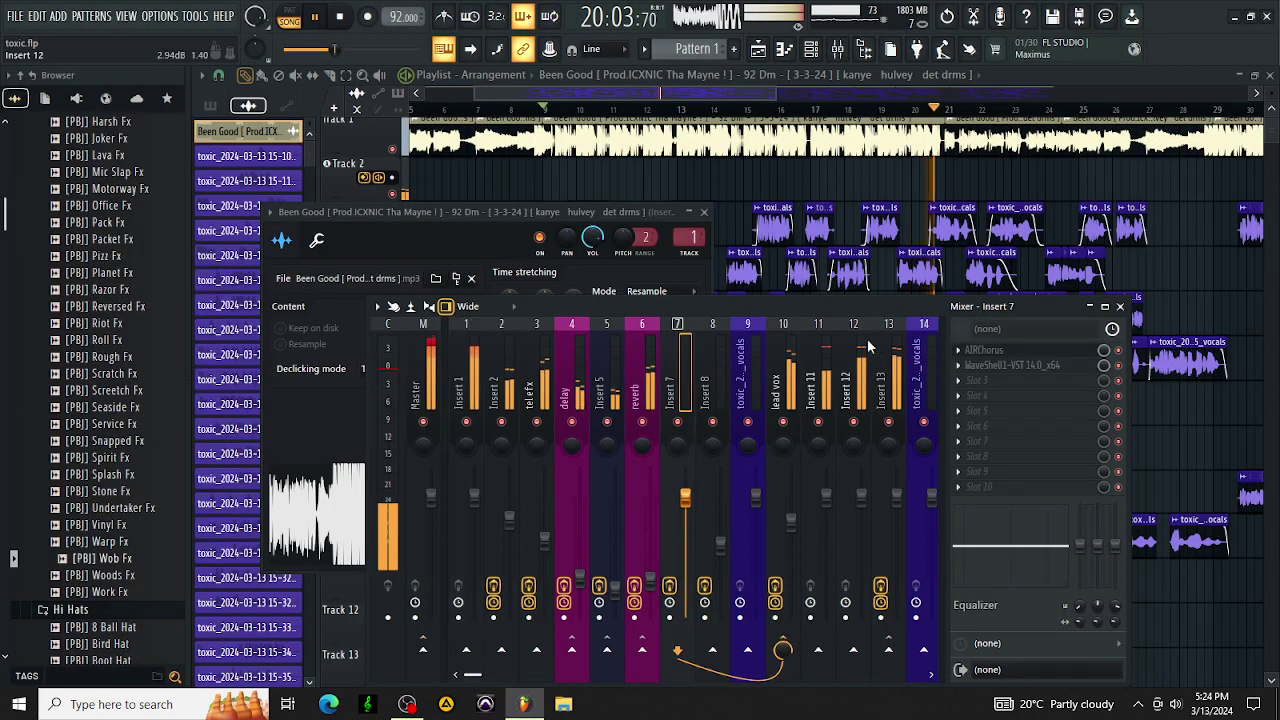
pyautogui.click(995, 388)
pyautogui.scroll(-10, 940, 489)
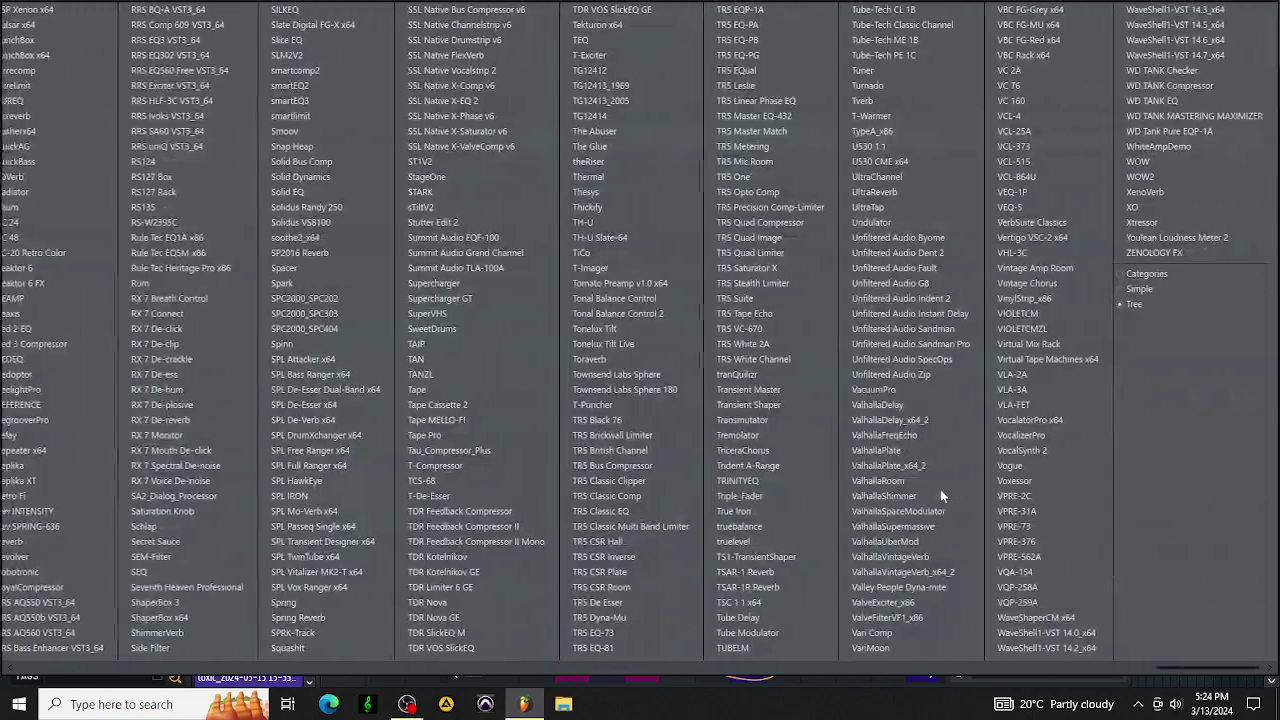
pyautogui.click(1062, 635)
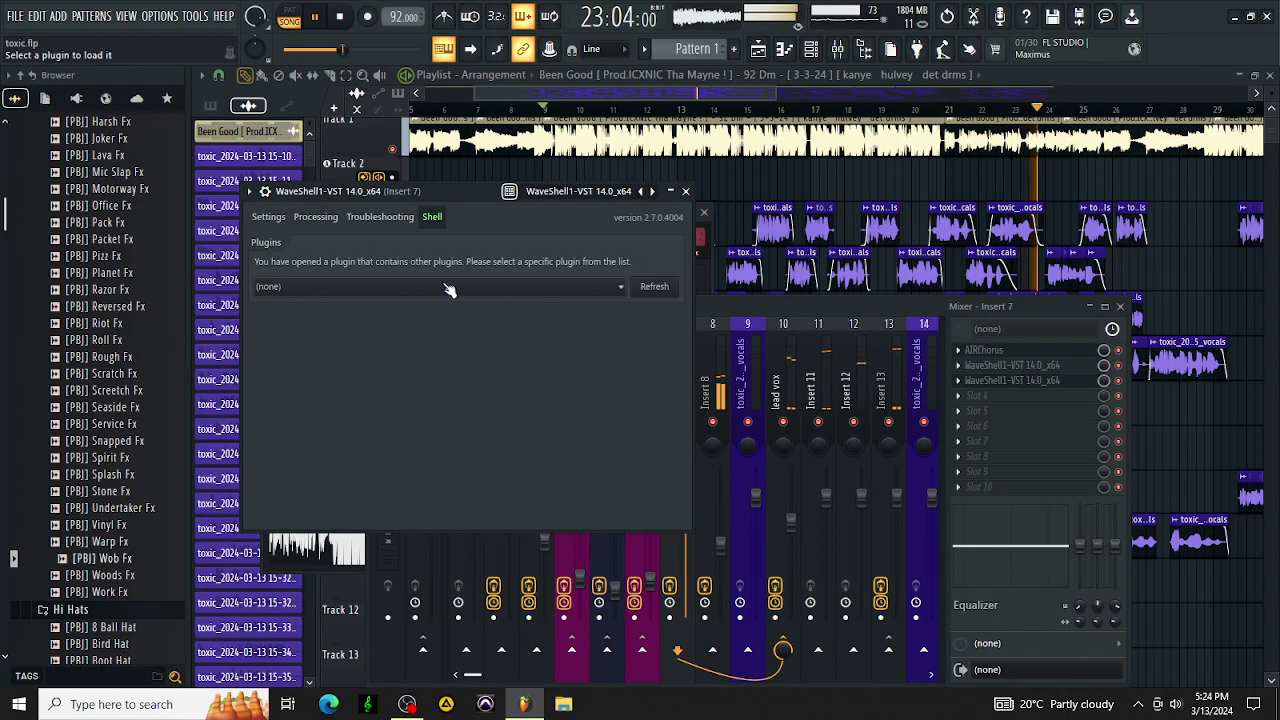
pyautogui.click(447, 287)
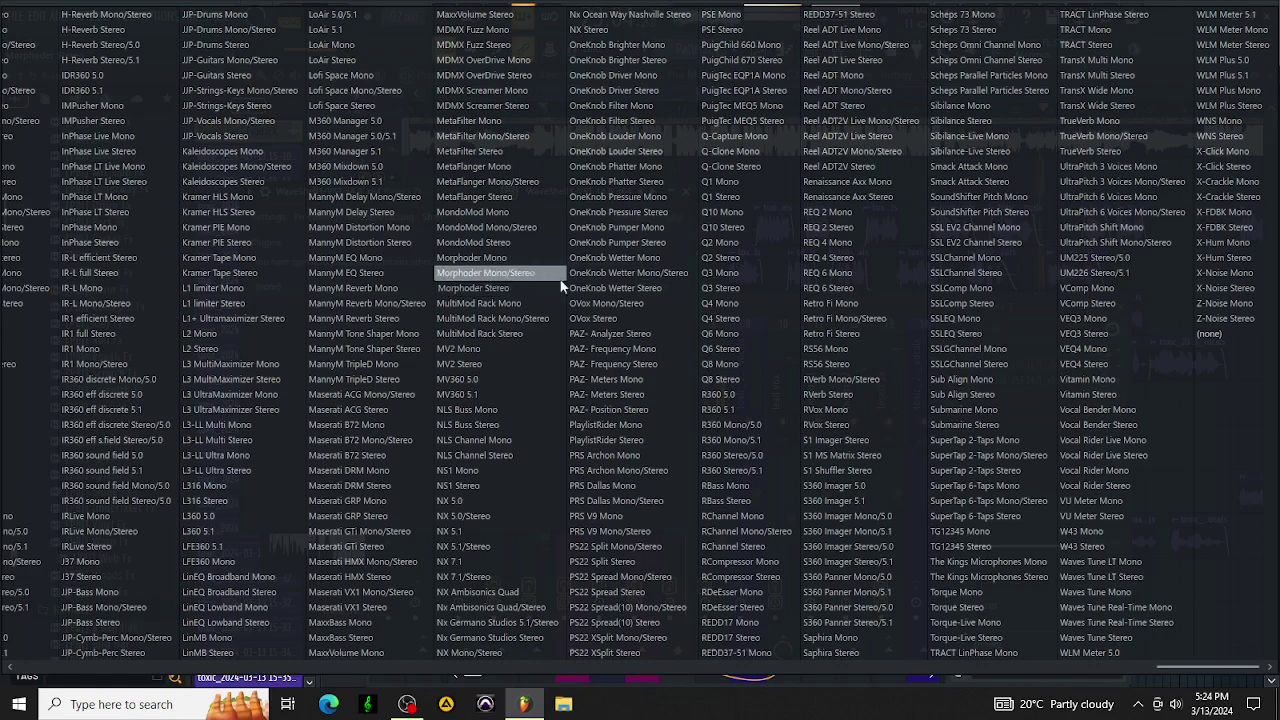
pyautogui.click(989, 280)
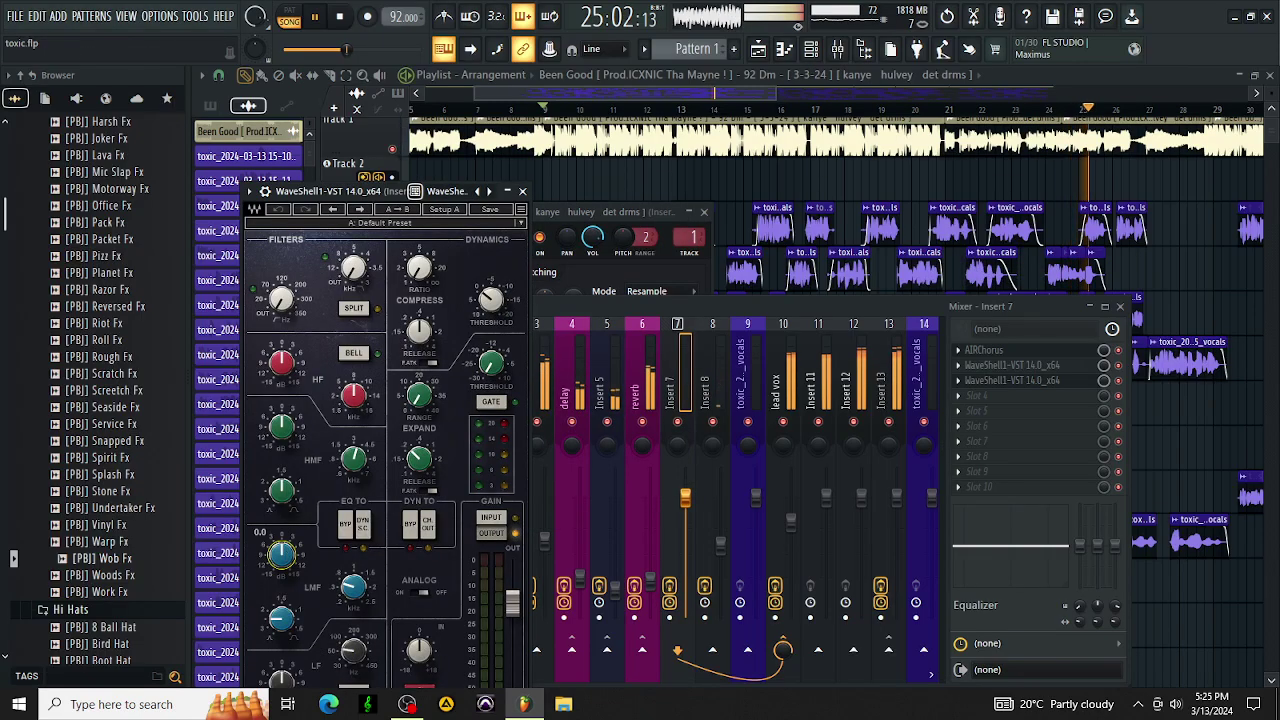
# Set the new SSLChannel's LMF gain to 1.0 dB, and move the second-slot WaveShell above AIRChorus on Insert 7.
pyautogui.moveTo(281, 553); pyautogui.dragTo(281, 546)
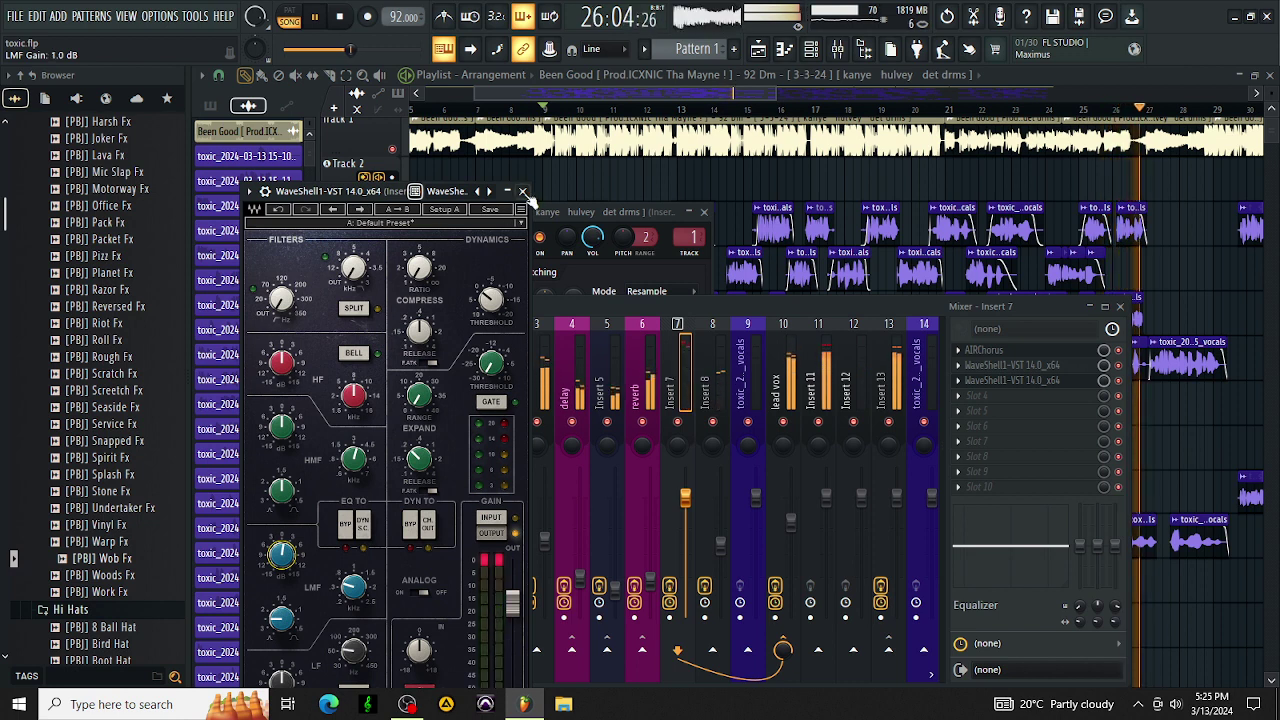
pyautogui.click(522, 190)
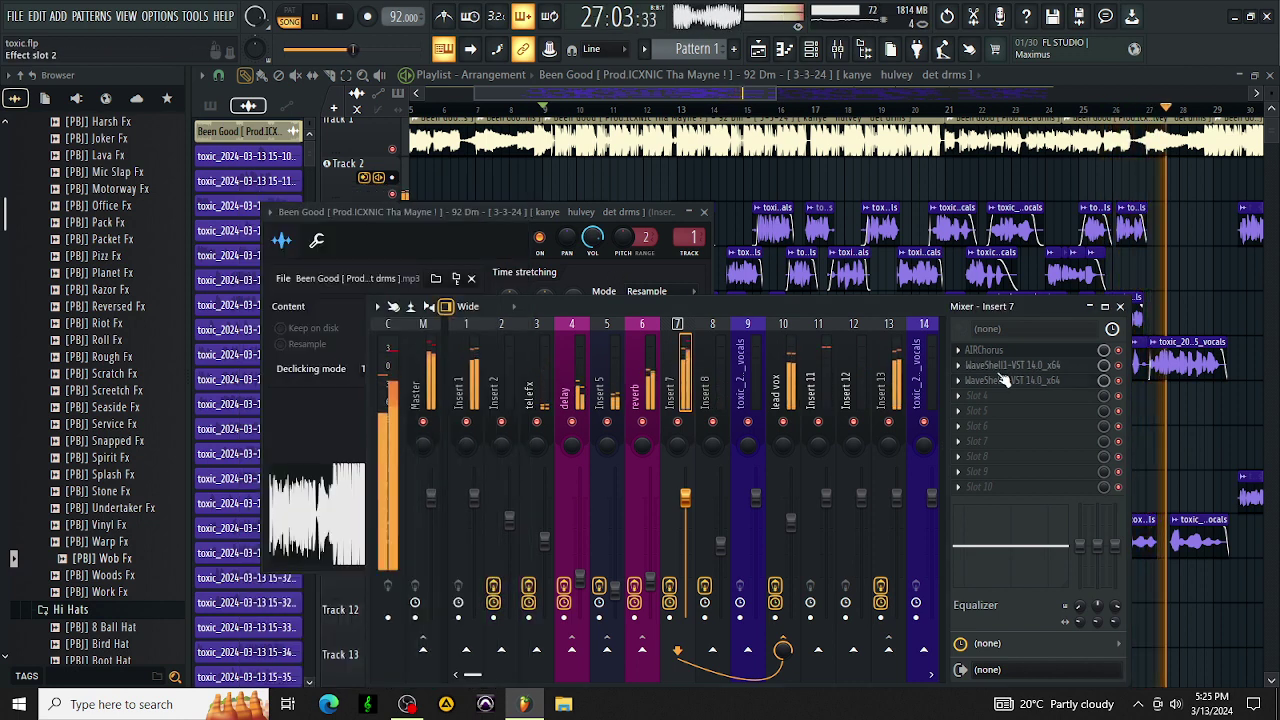
pyautogui.moveTo(1015, 367); pyautogui.dragTo(1012, 351)
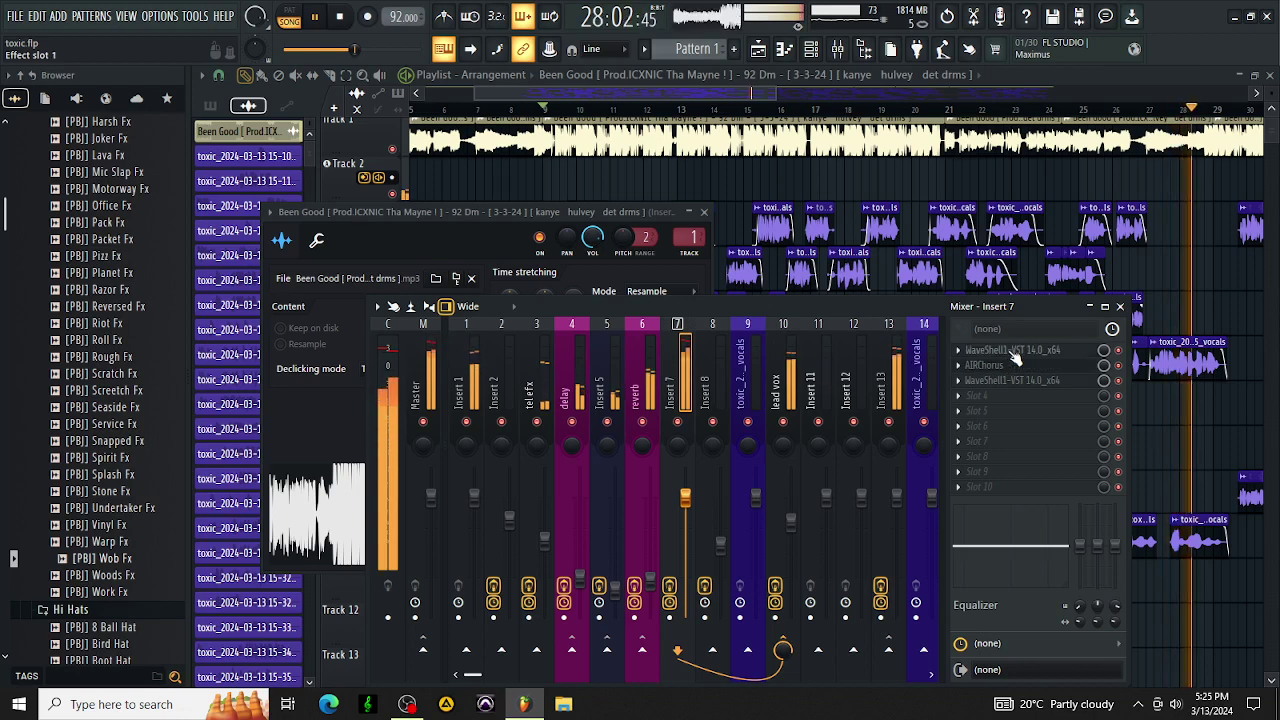
# Add AIRMulti-Delay to Insert 7's fourth effect slot with the 02 Simple Quarters preset and a 6% mix.
pyautogui.click(979, 402)
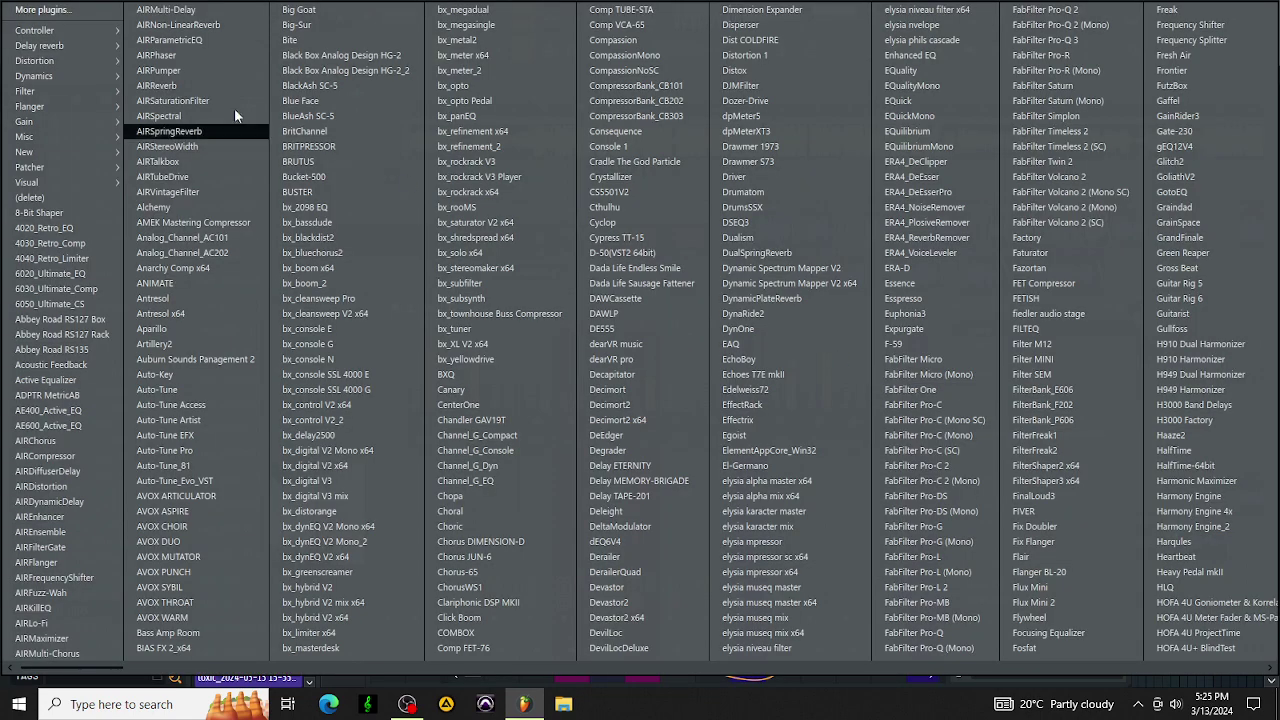
pyautogui.click(130, 14)
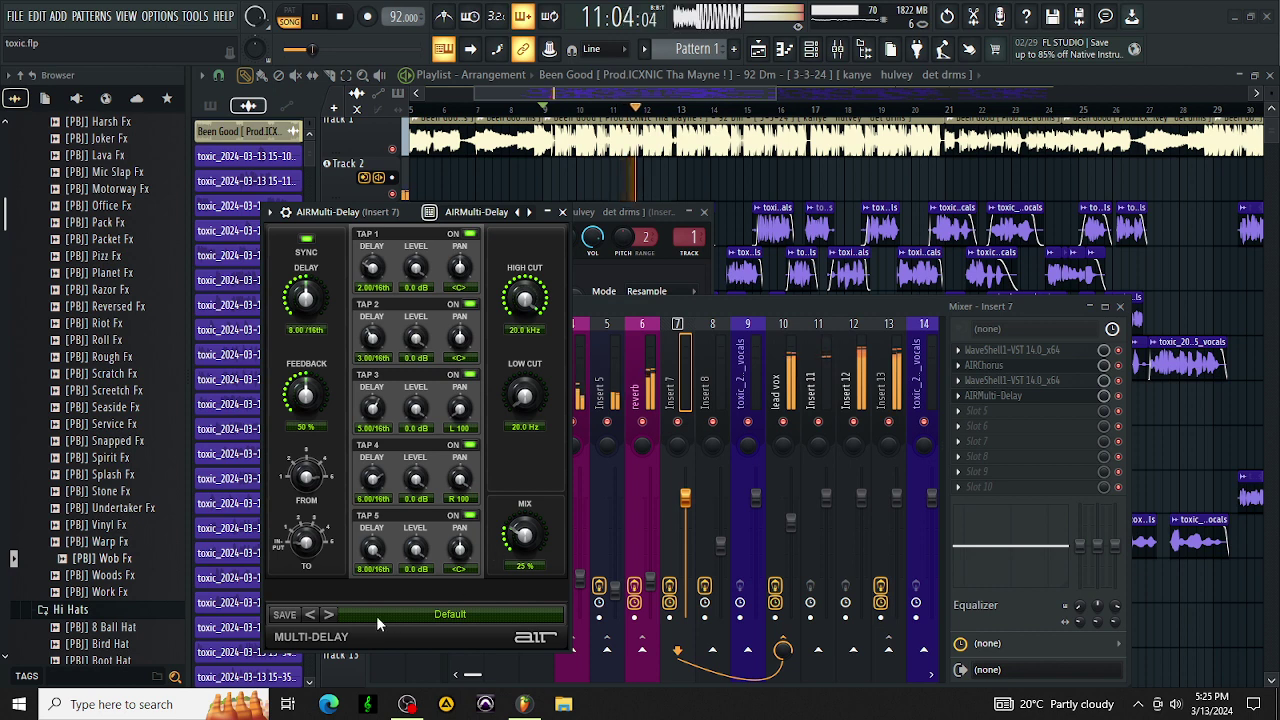
pyautogui.click(332, 612)
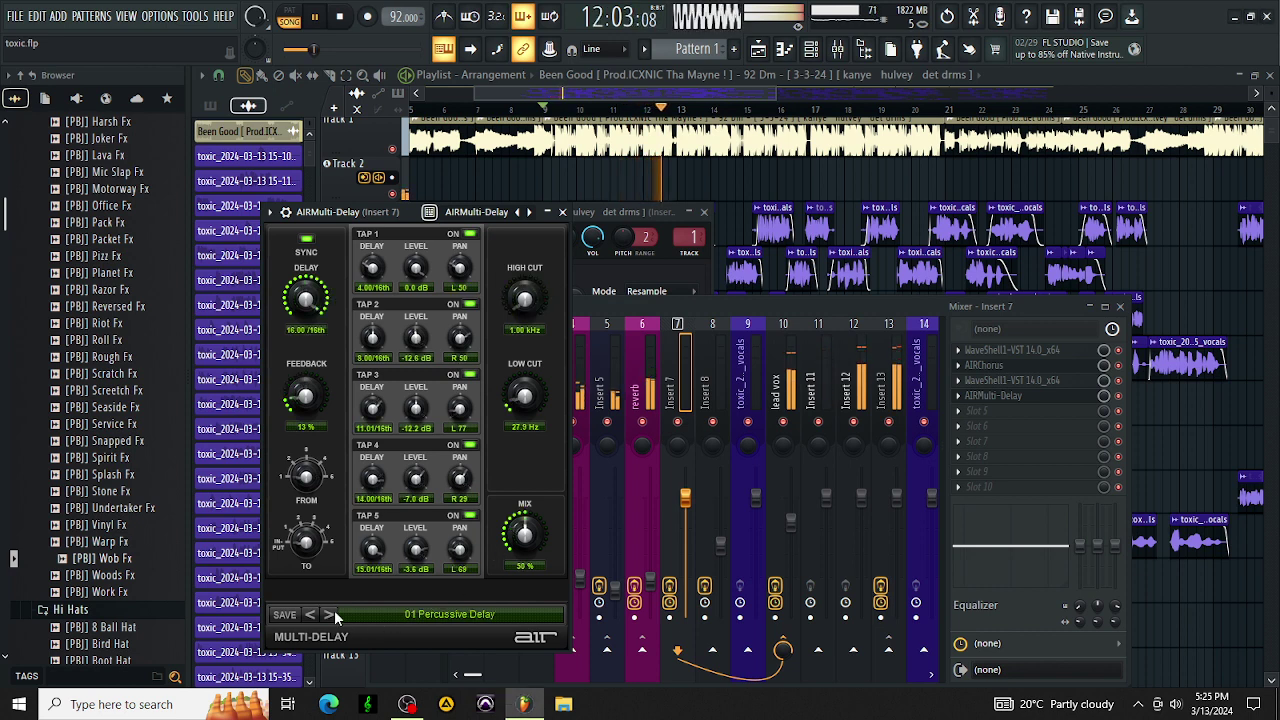
pyautogui.click(334, 612)
pyautogui.click(310, 614)
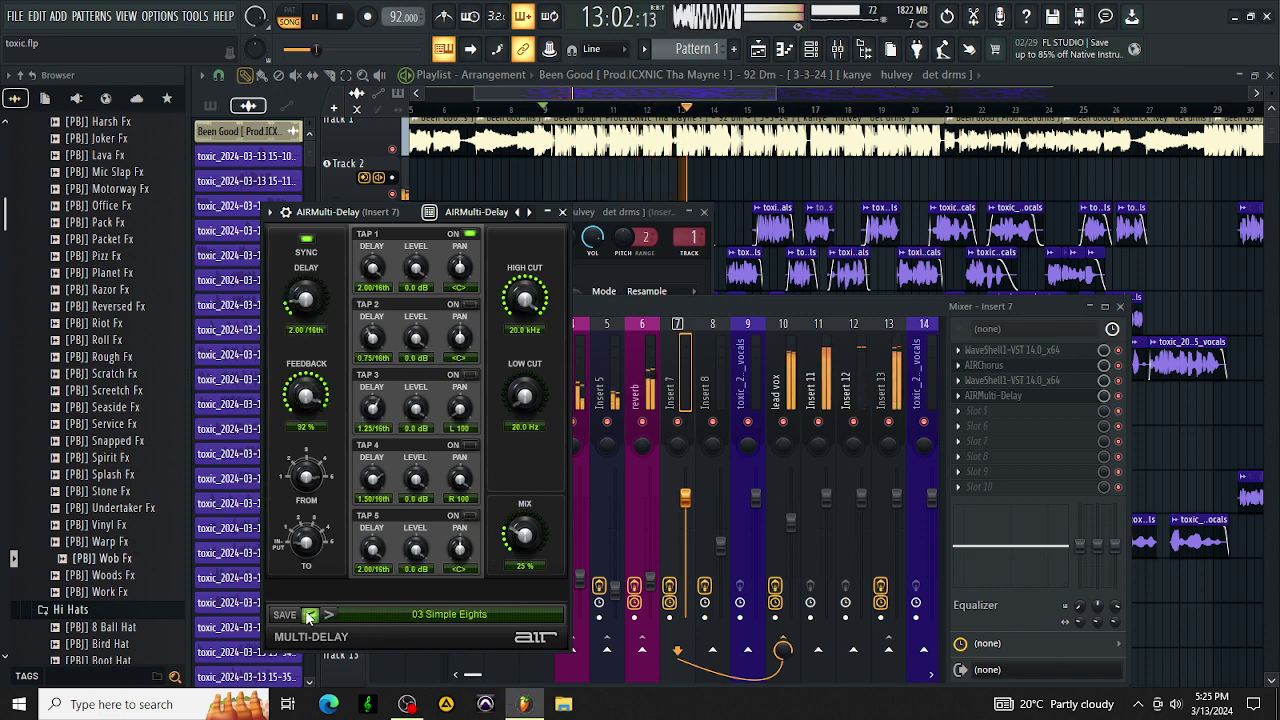
pyautogui.moveTo(514, 540); pyautogui.dragTo(517, 572)
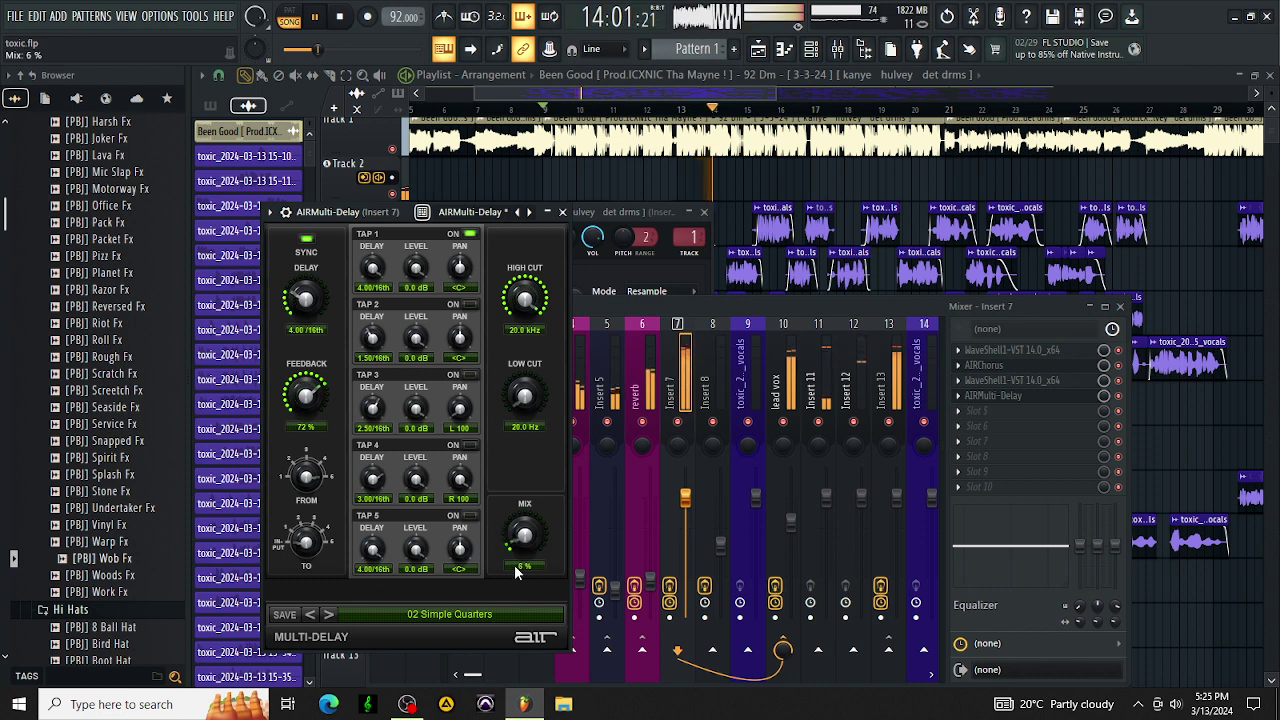
pyautogui.click(563, 213)
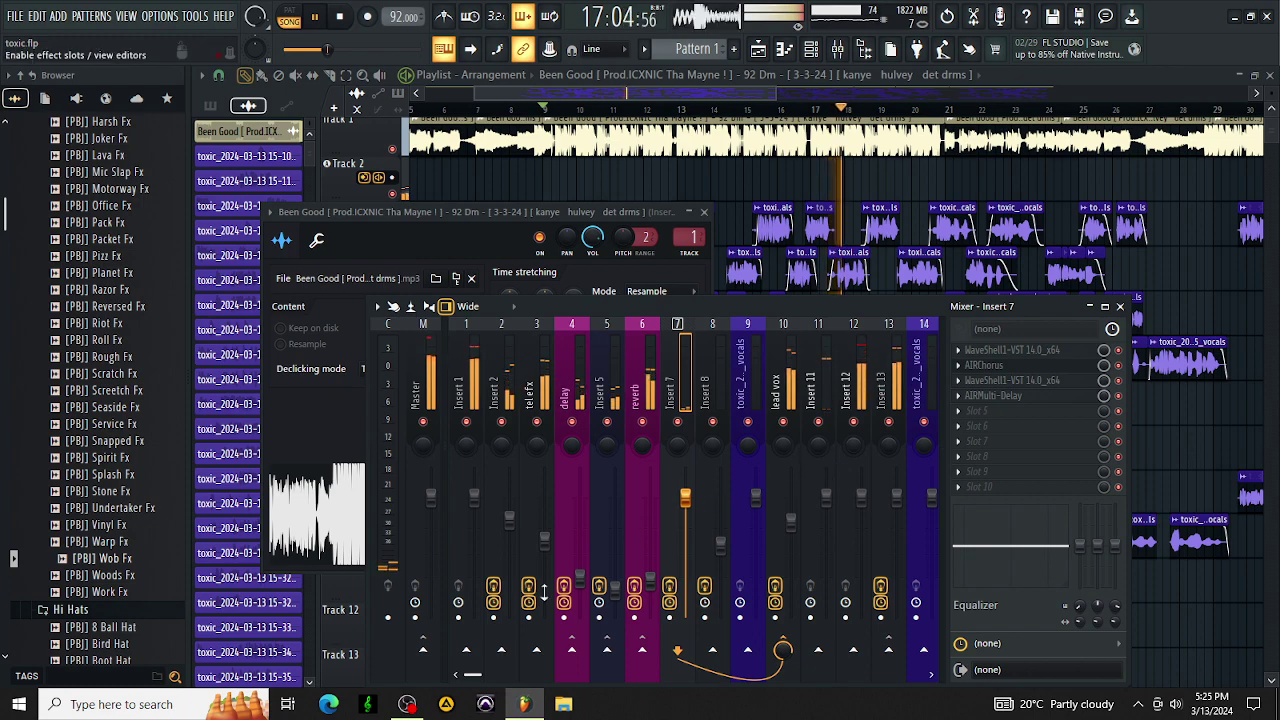
# Load the GABILA TRACKING DELAY v1 mixer track state onto Insert 16.
pyautogui.scroll(-4, 806, 405)
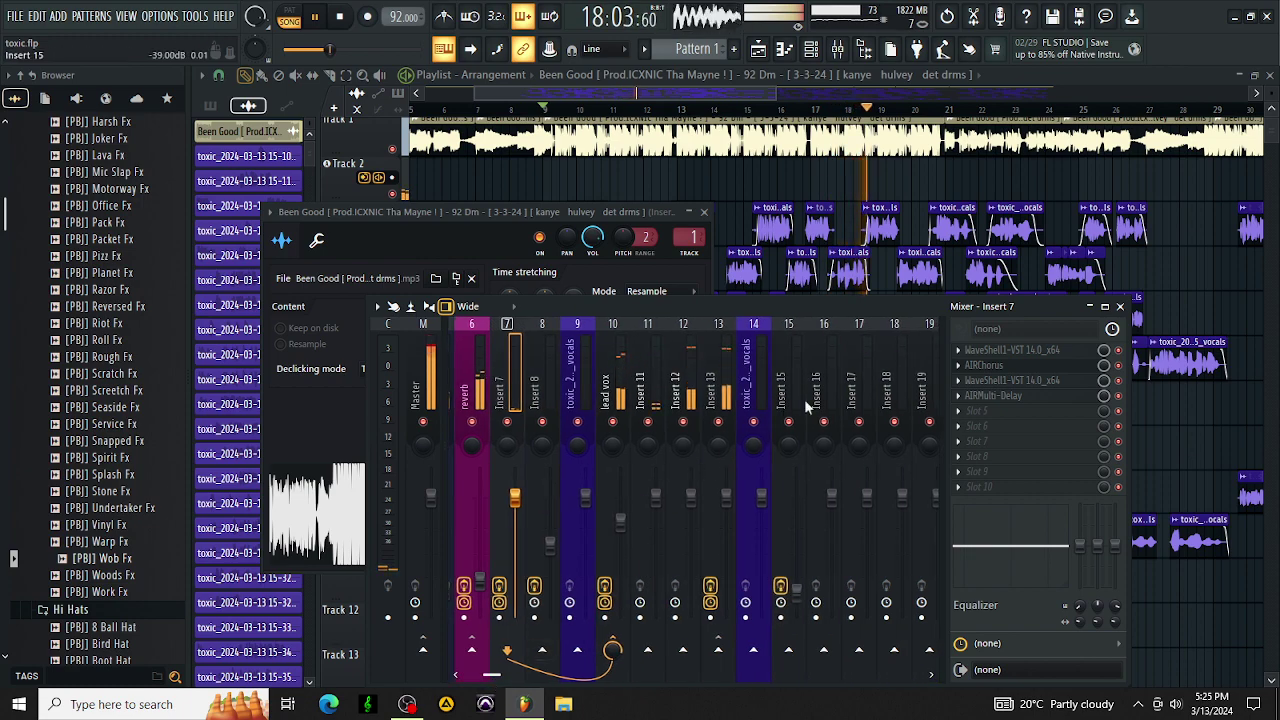
pyautogui.click(822, 390)
pyautogui.rightClick(824, 390)
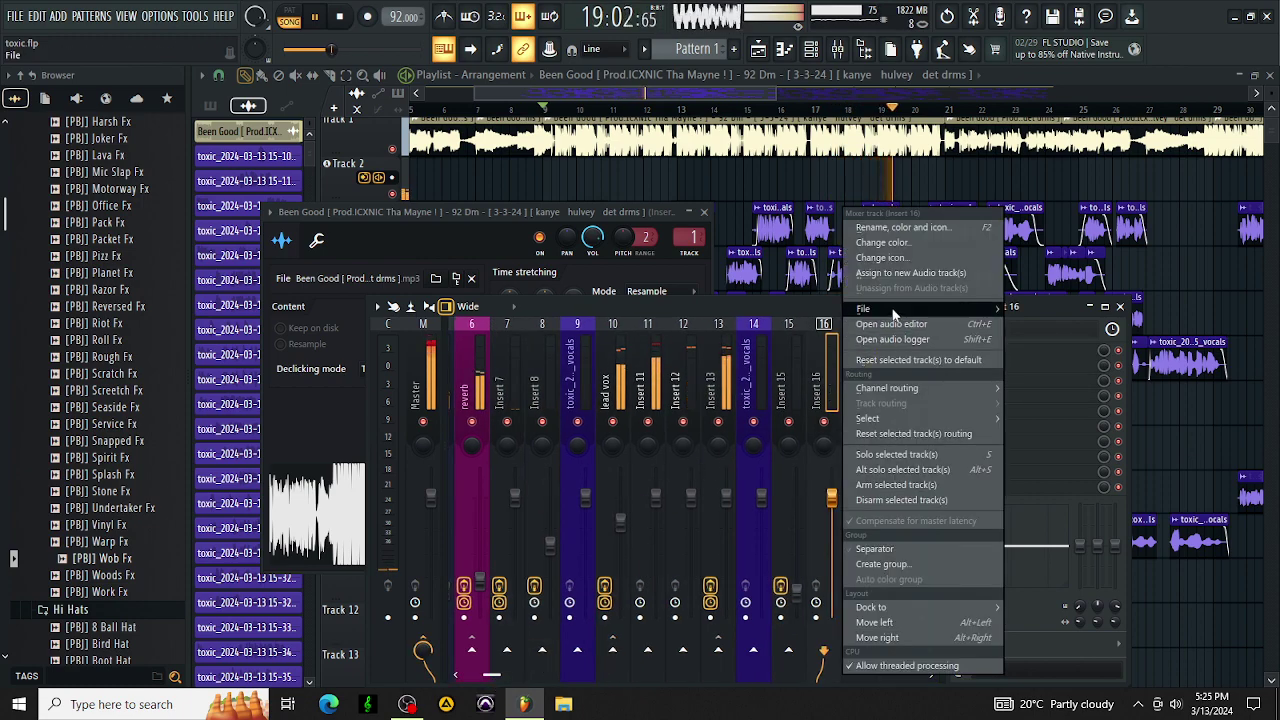
pyautogui.moveTo(893, 313)
pyautogui.click(548, 604)
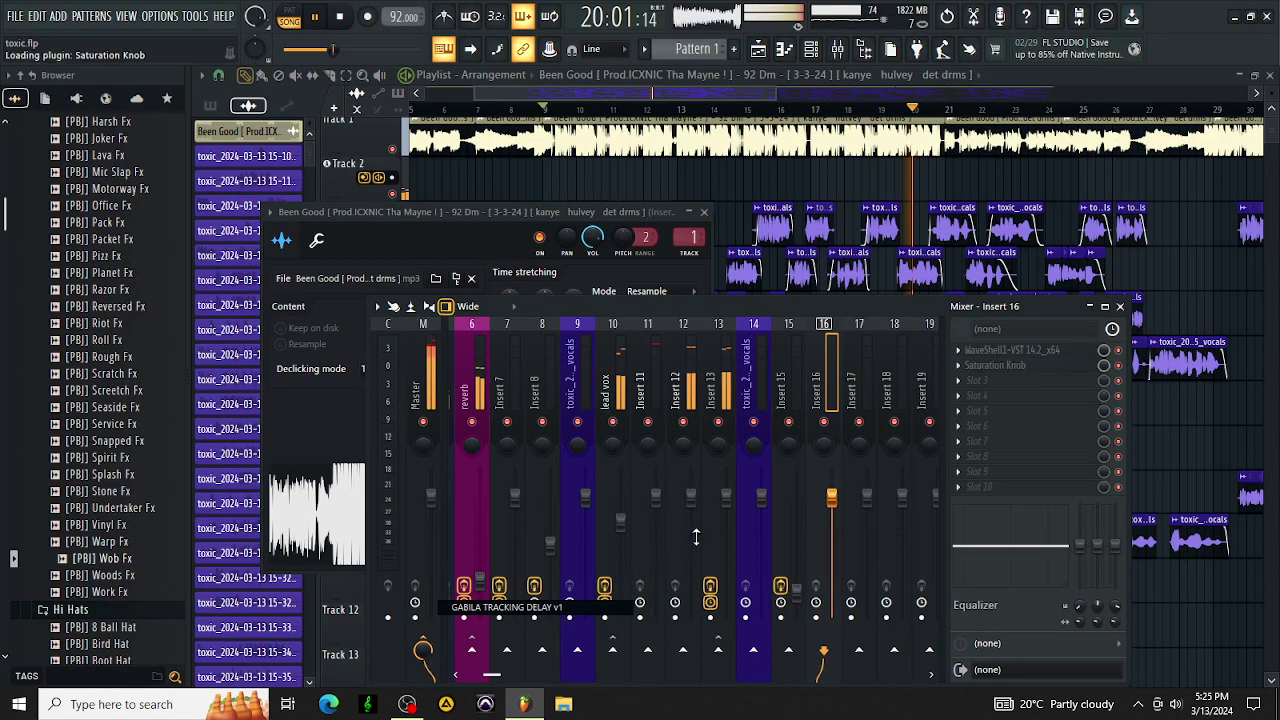
# Try sending Insert 12 to Insert 15, remove that send, and route Insert 12 to Insert 16 instead.
pyautogui.click(688, 366)
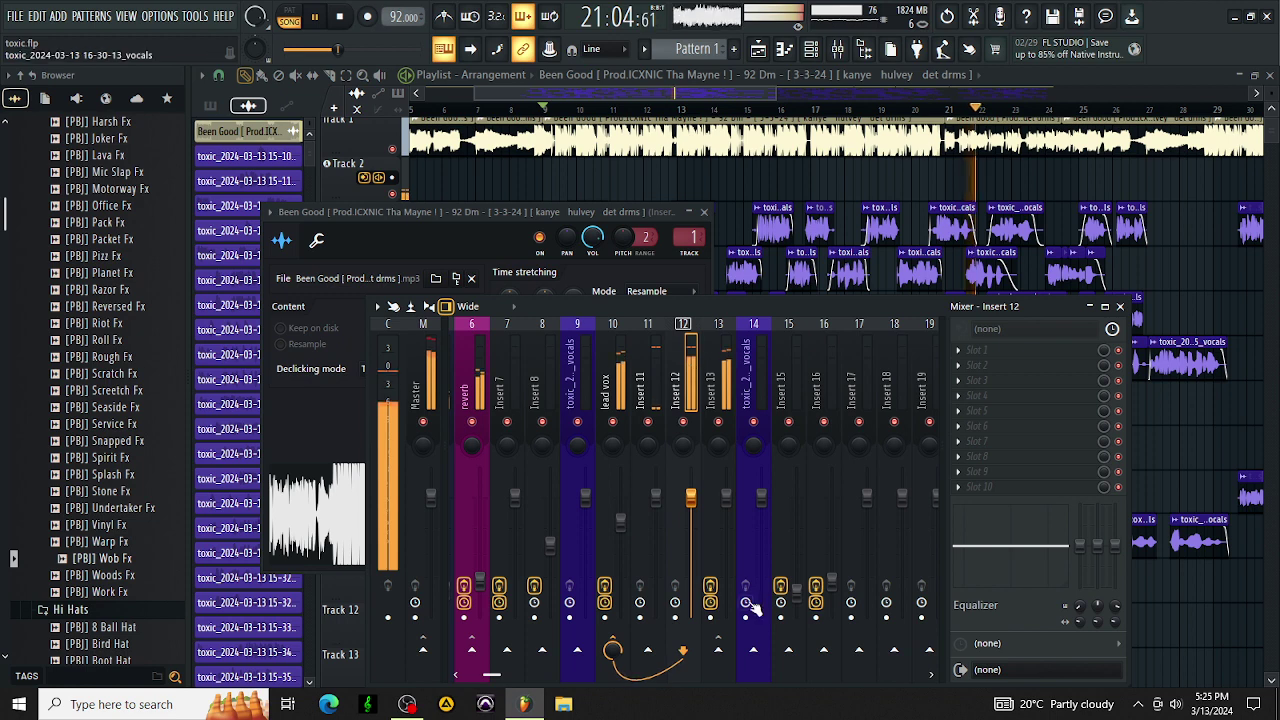
pyautogui.click(789, 651)
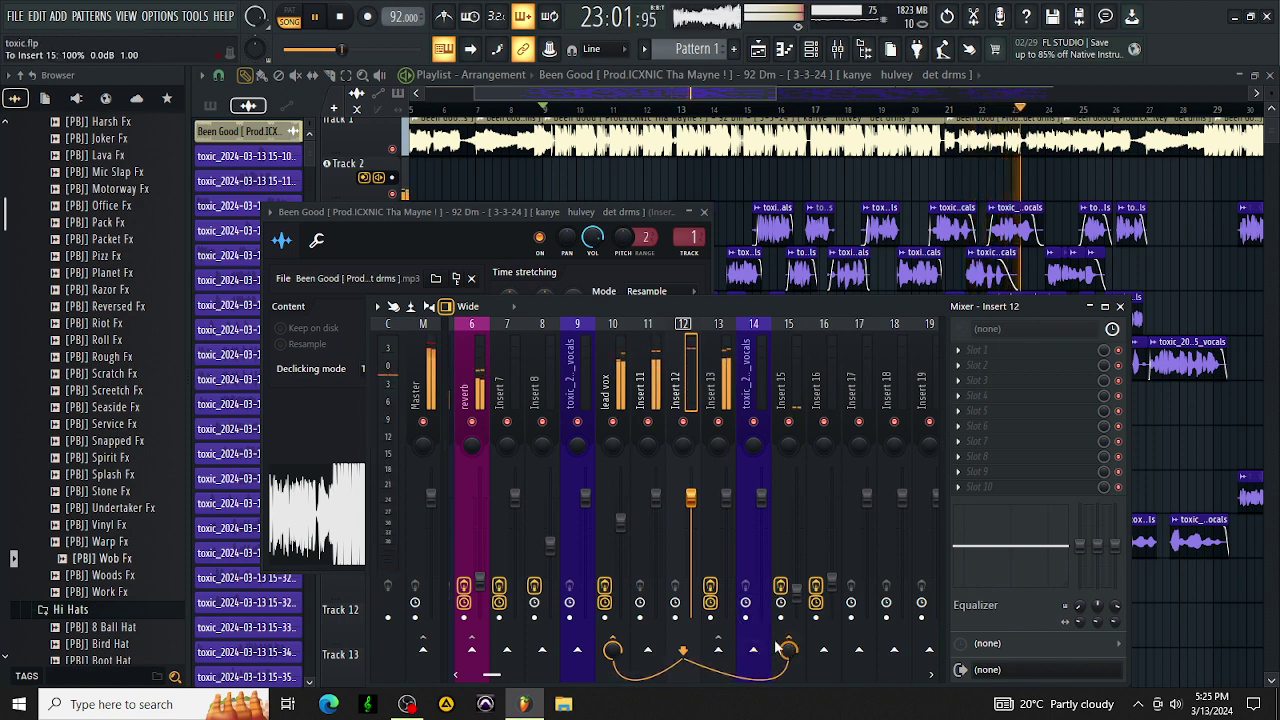
pyautogui.click(789, 651)
pyautogui.click(824, 651)
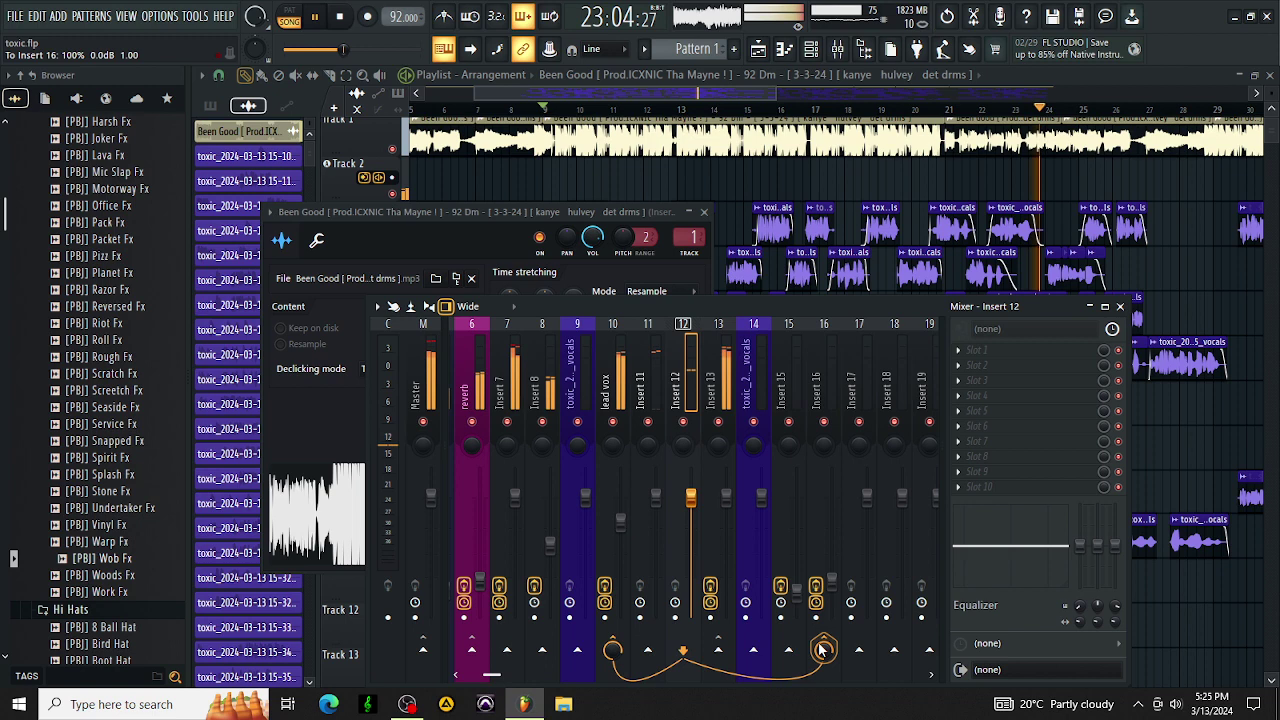
pyautogui.click(826, 360)
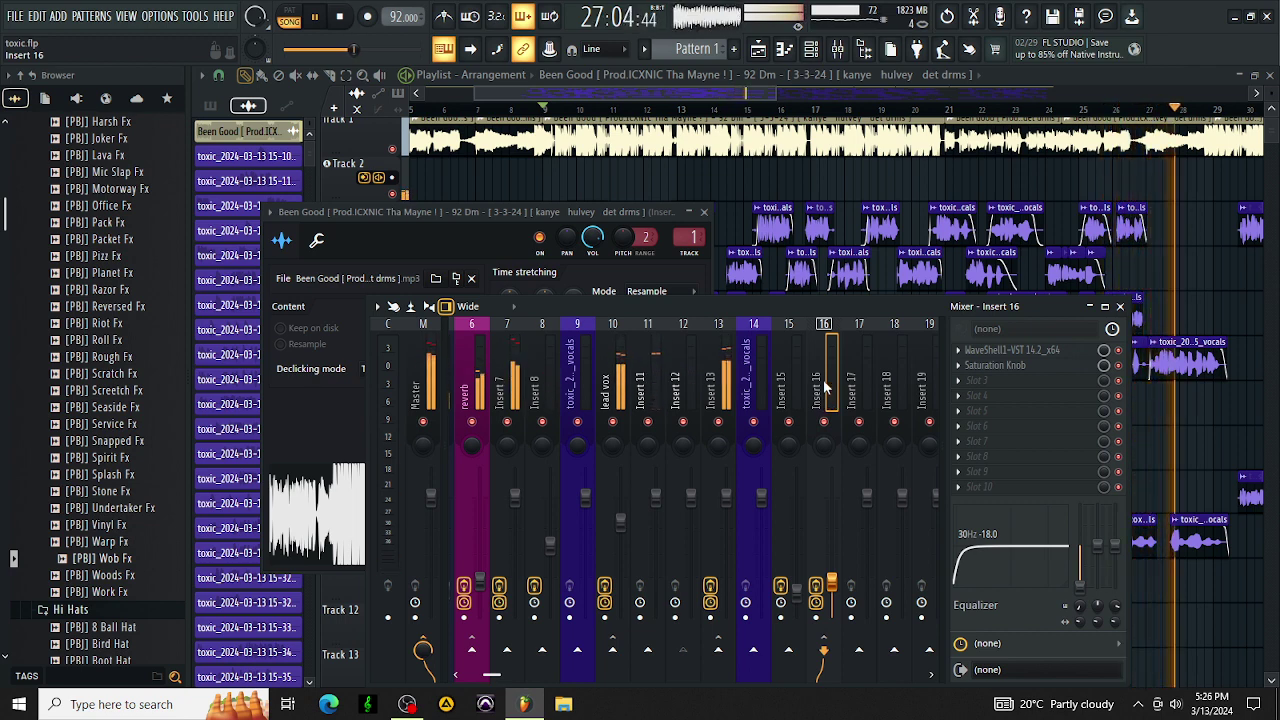
# Send Insert 7 to Insert 16 and to Insert 5, and select the reverb track.
pyautogui.click(507, 390)
pyautogui.click(824, 650)
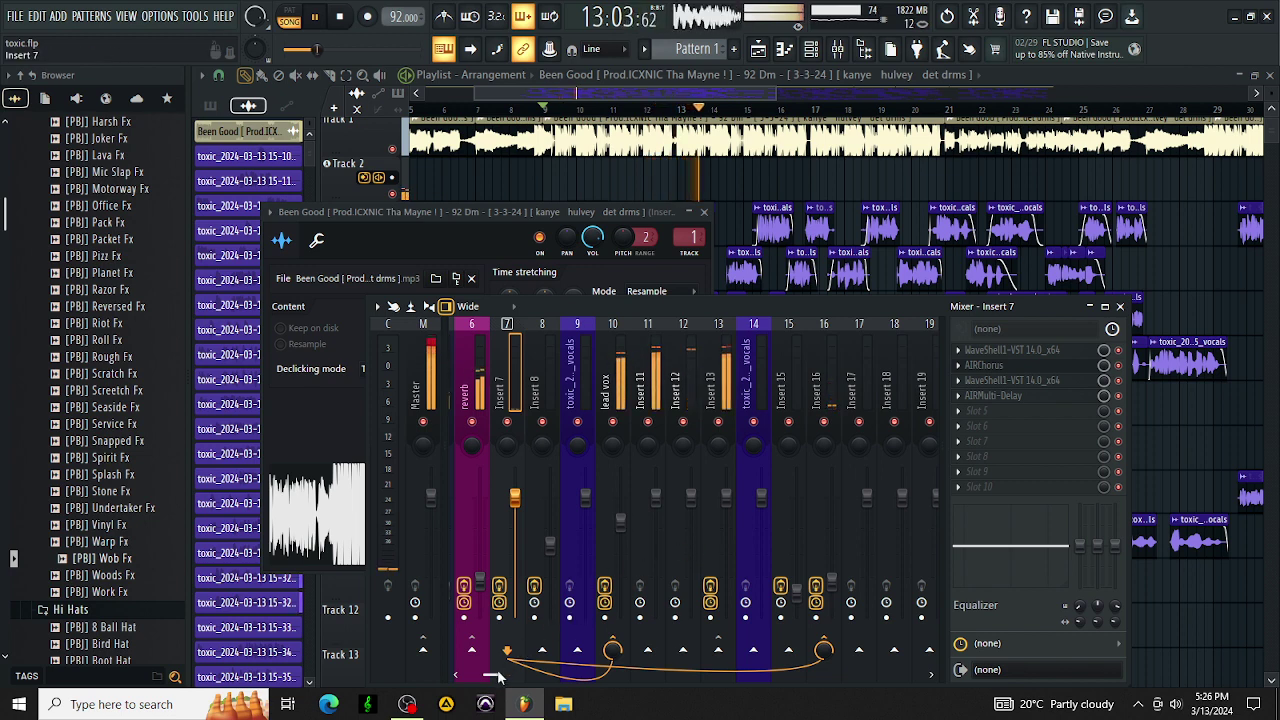
pyautogui.moveTo(497, 677); pyautogui.dragTo(488, 673)
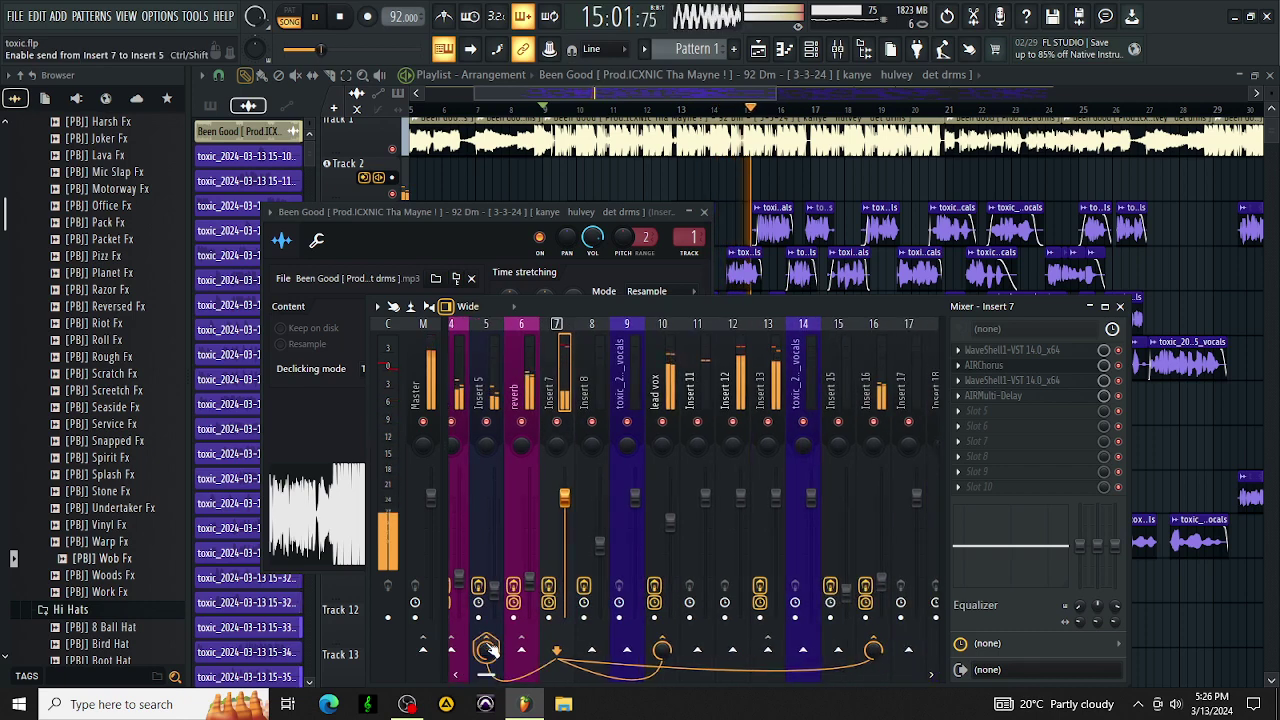
pyautogui.click(487, 650)
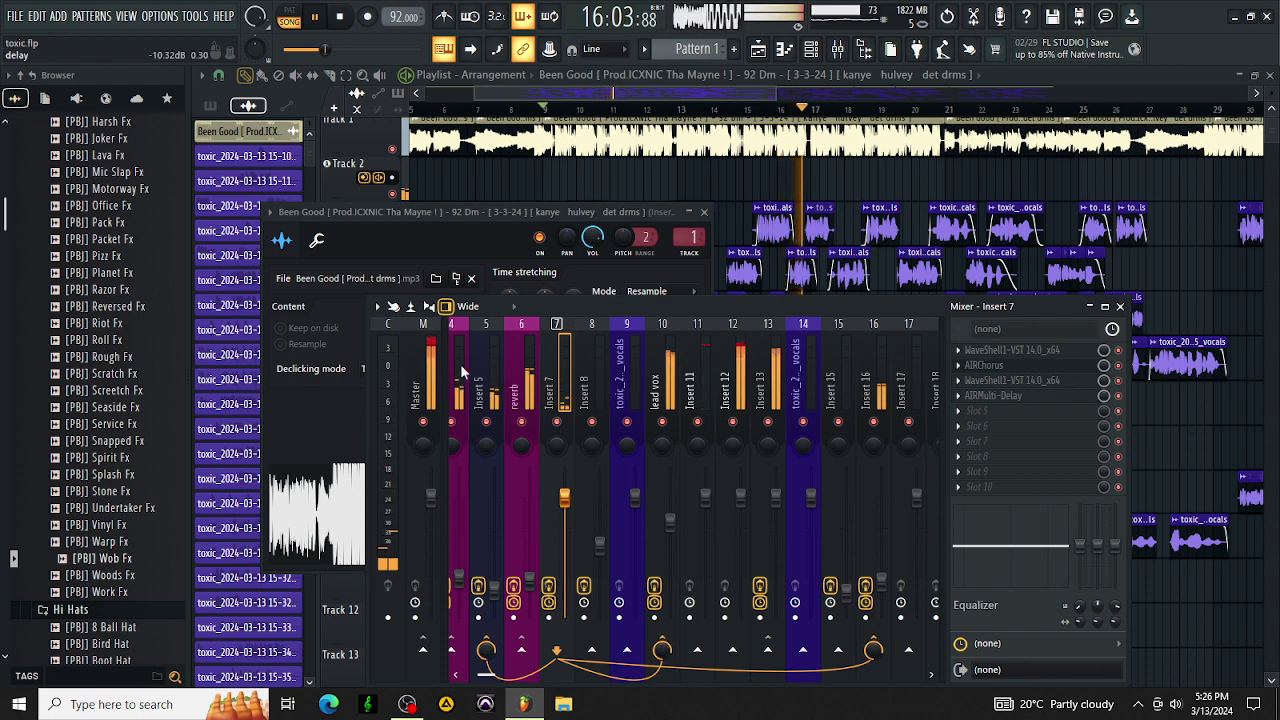
pyautogui.click(530, 358)
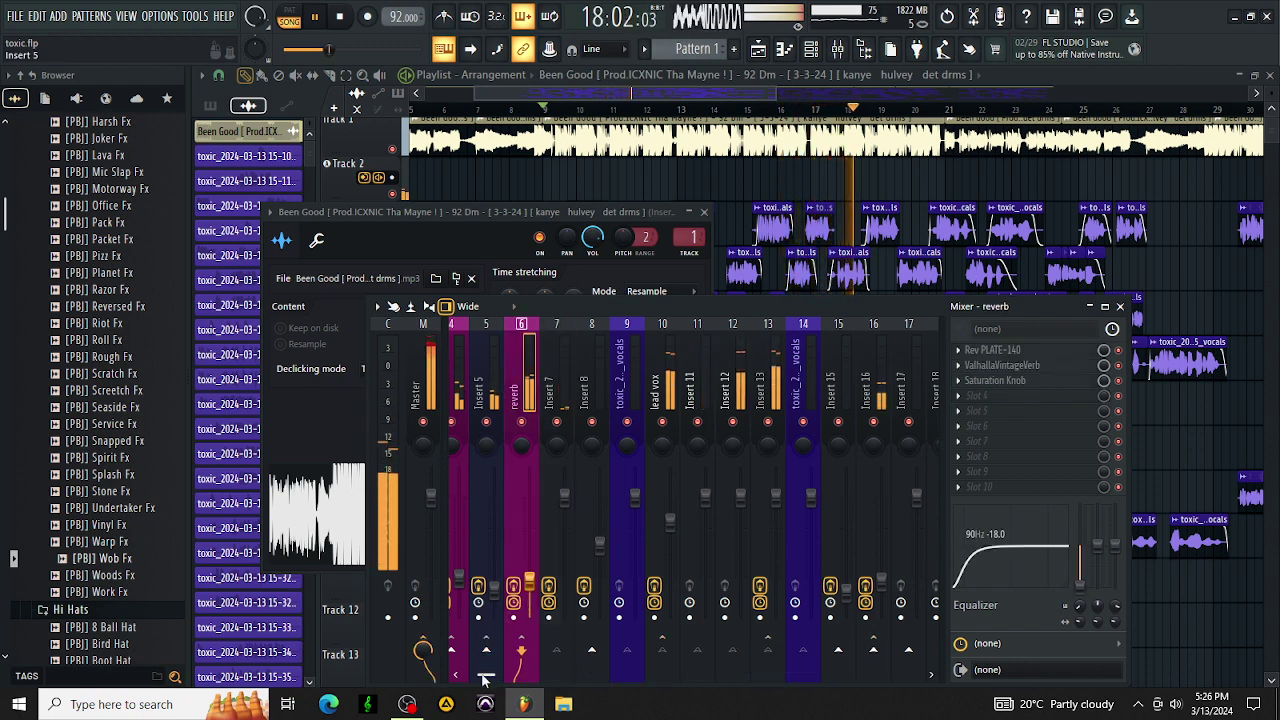
# Load the gabila beat magic mixer track state onto Insert 1.
pyautogui.scroll(3, 484, 678)
pyautogui.rightClick(470, 390)
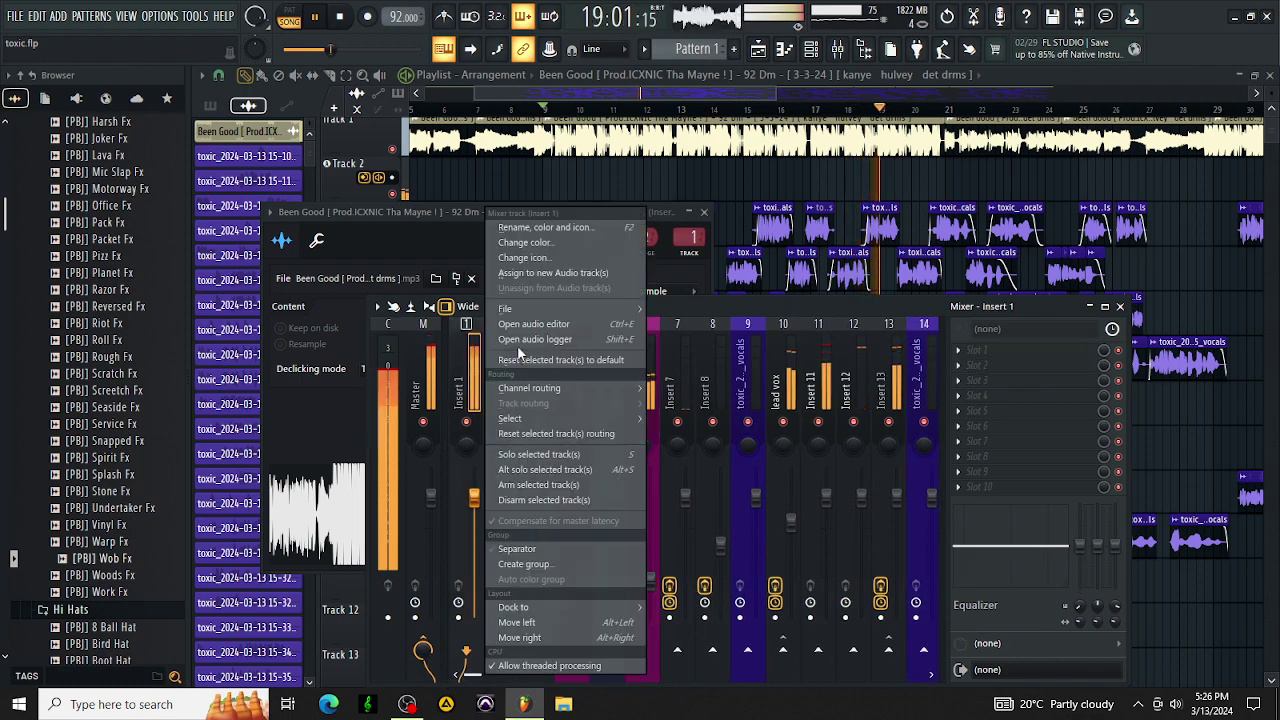
pyautogui.moveTo(533, 310)
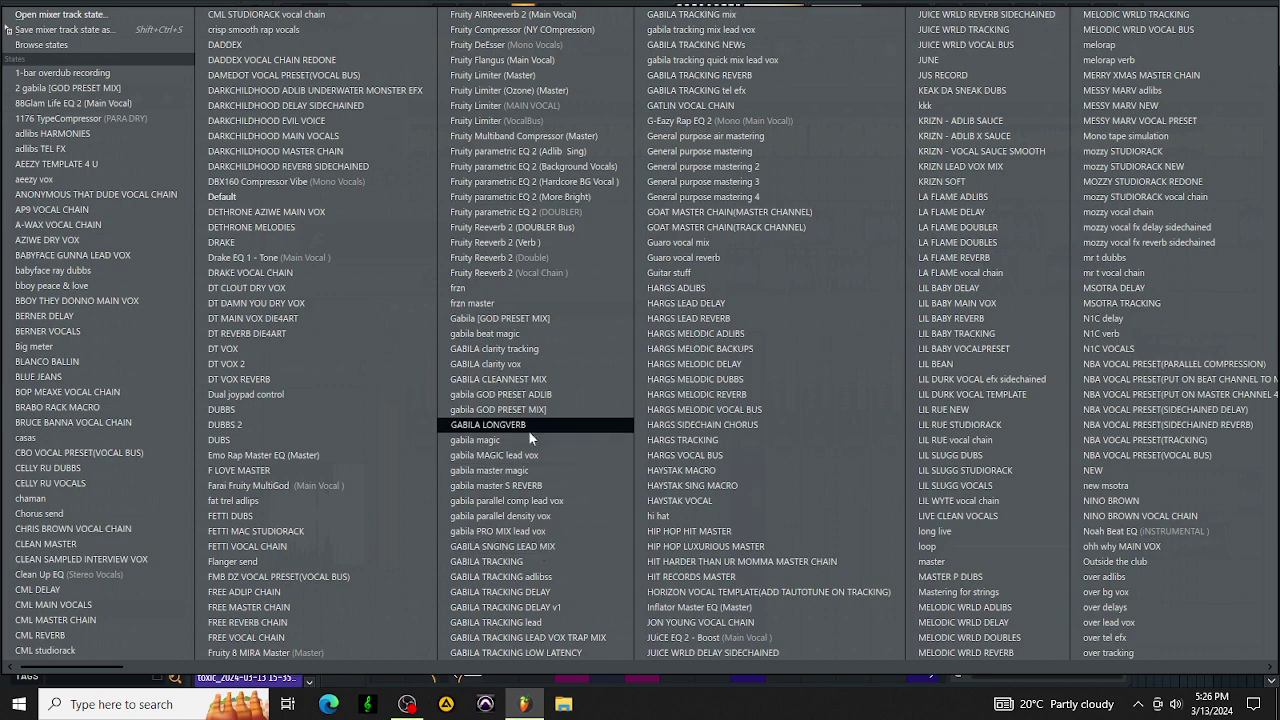
pyautogui.click(558, 334)
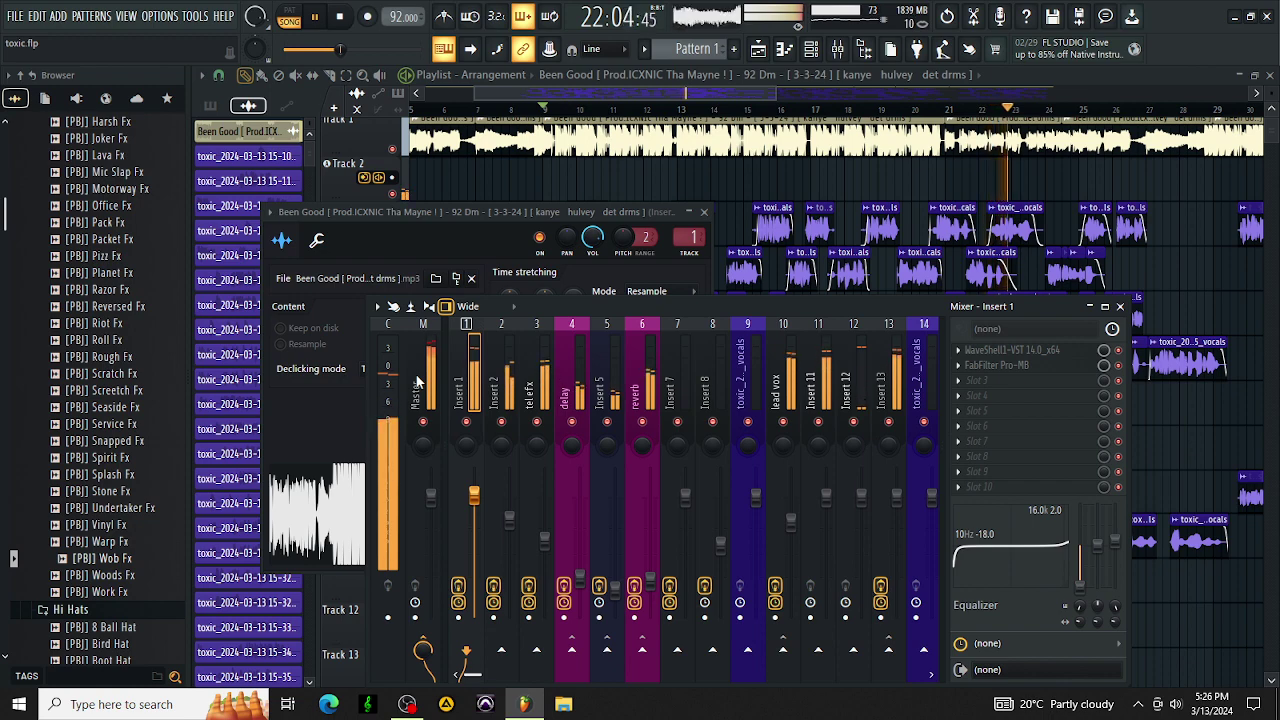
# Load the gabila master magic mixer track state onto the Master track.
pyautogui.rightClick(425, 375)
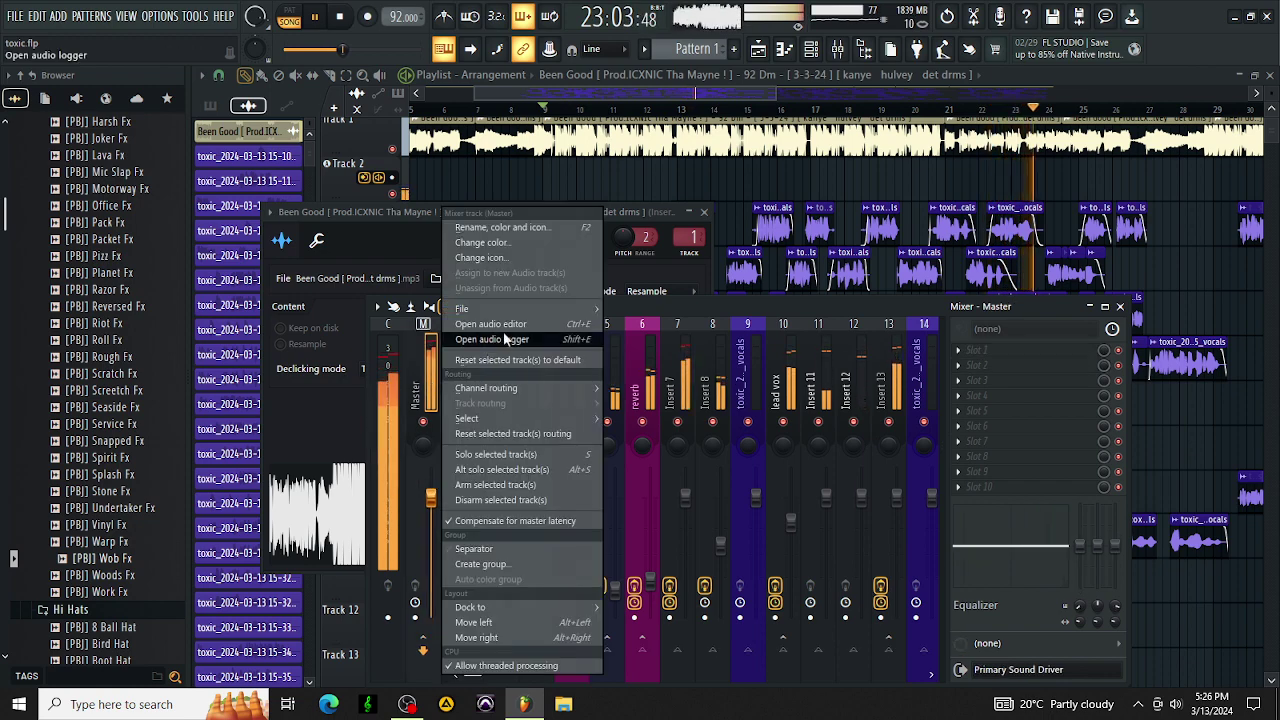
pyautogui.moveTo(521, 311)
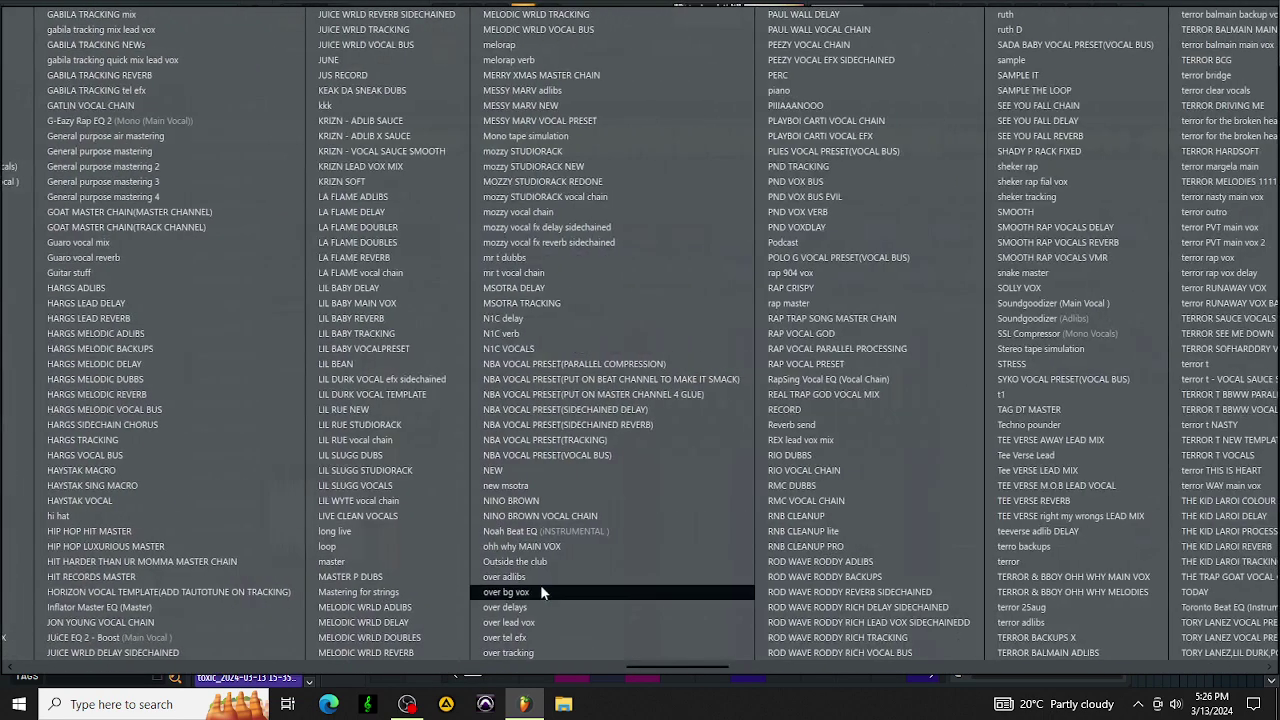
pyautogui.scroll(-2, 540, 592)
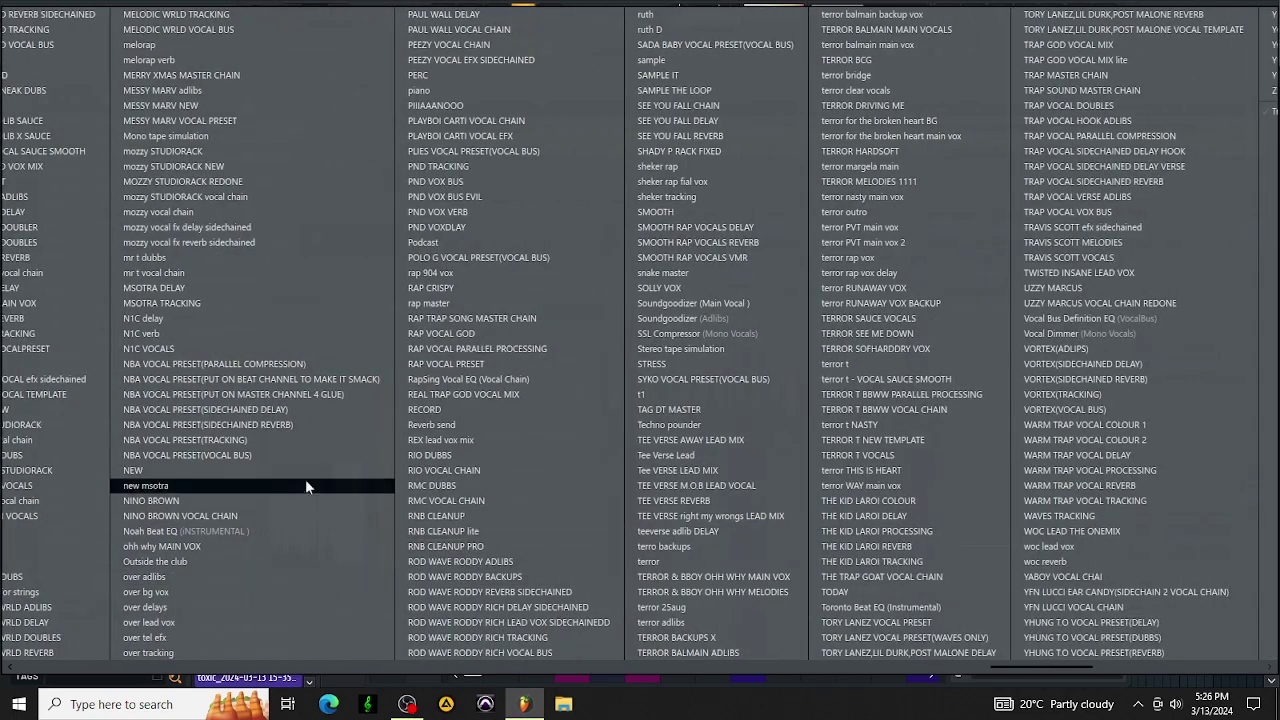
pyautogui.scroll(4, 290, 478)
pyautogui.click(490, 472)
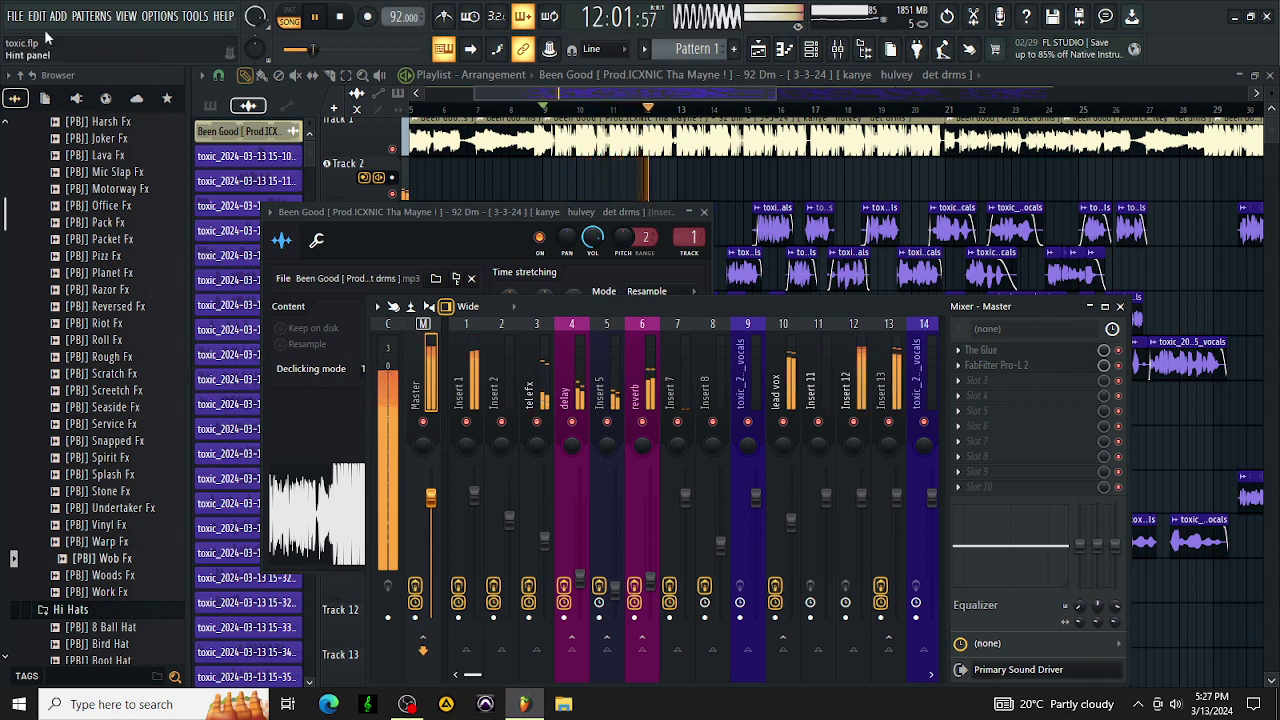
# Set the project timebase to 24 PPQ, accept the change, and close the project settings.
pyautogui.click(159, 16)
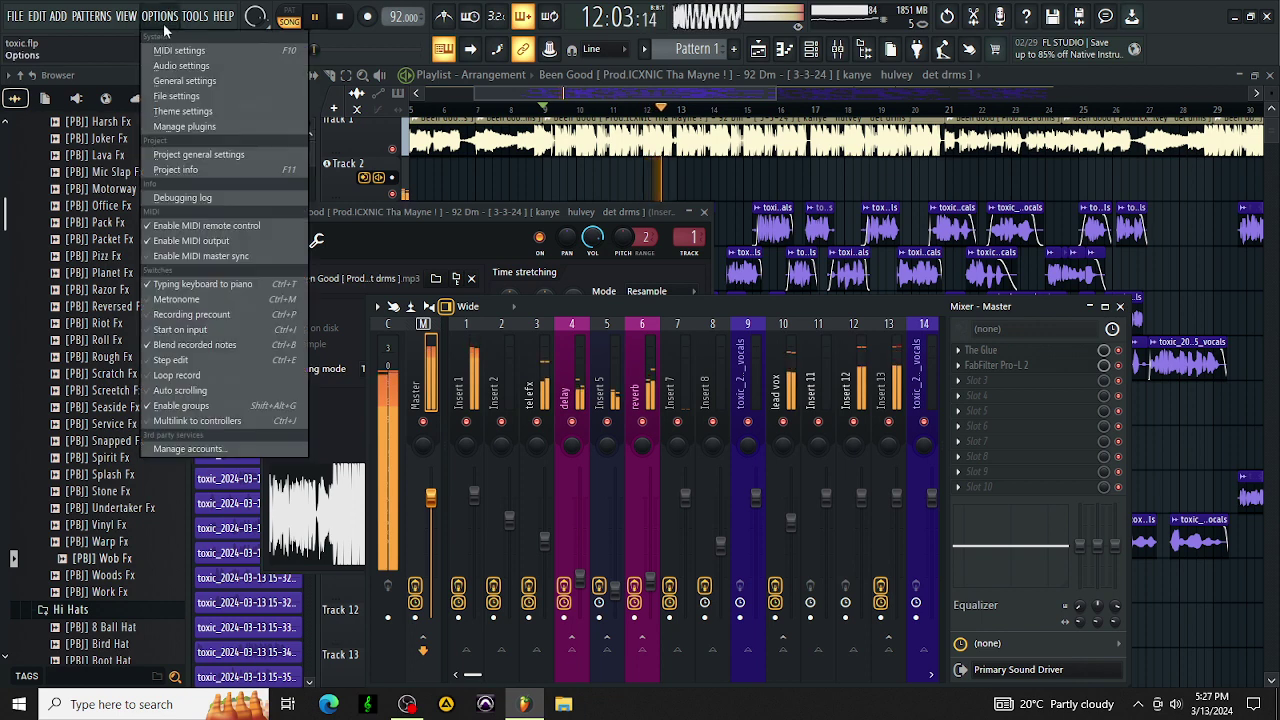
pyautogui.click(199, 154)
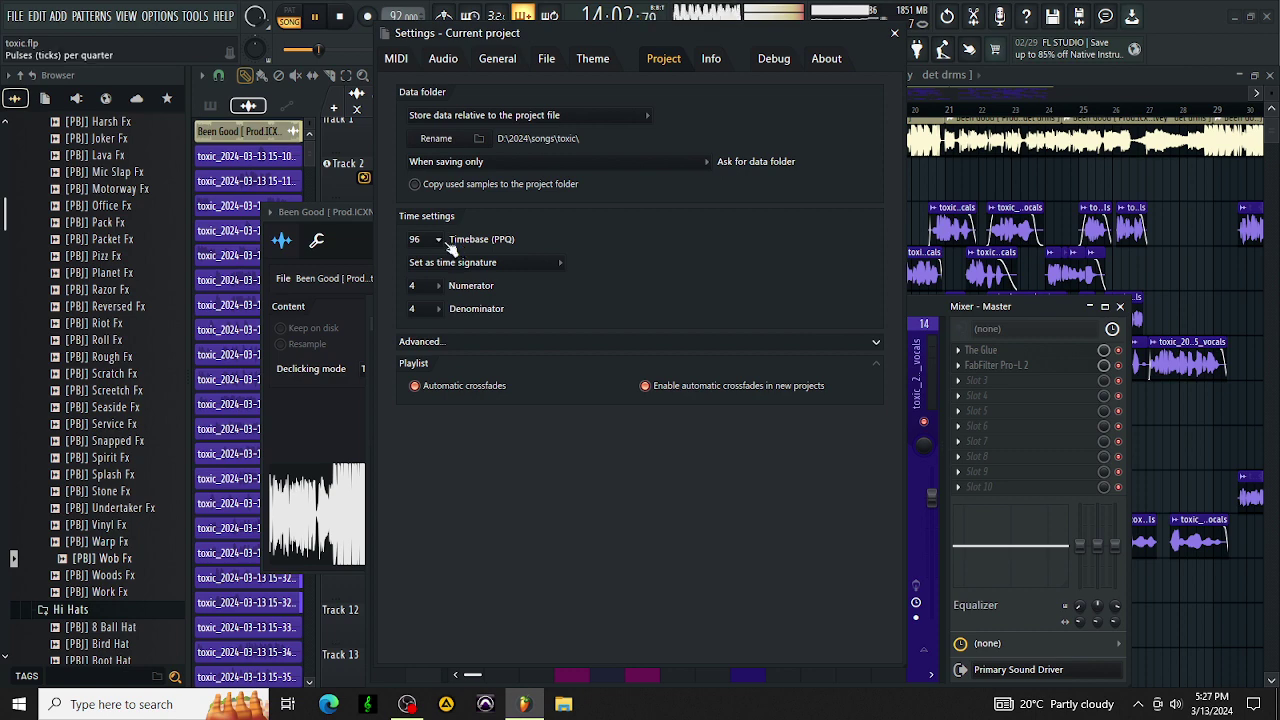
pyautogui.click(440, 241)
pyautogui.click(415, 256)
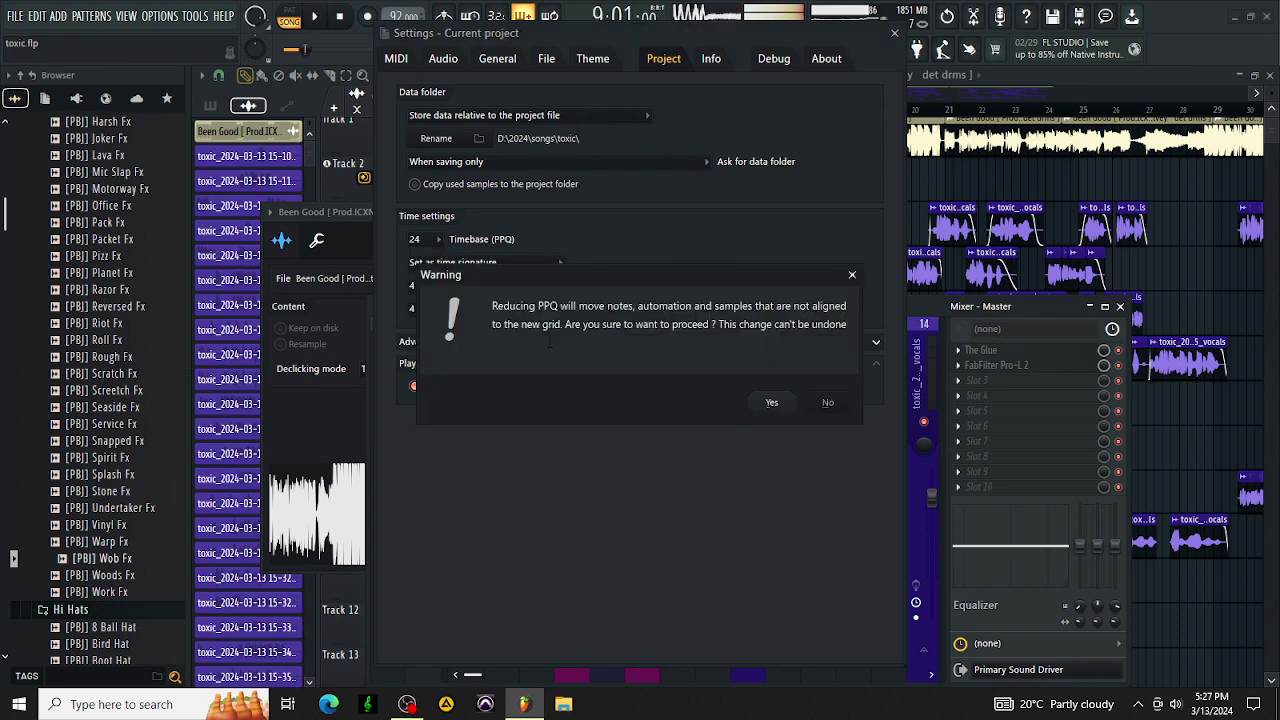
pyautogui.click(772, 403)
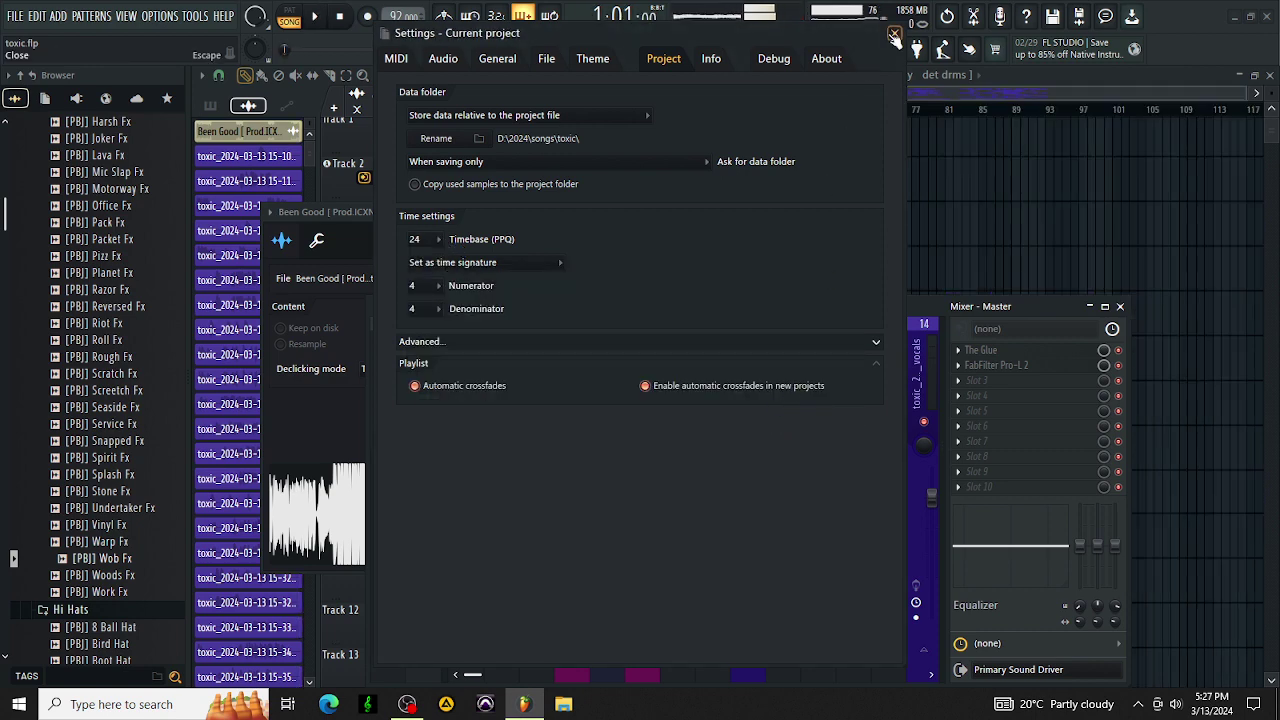
pyautogui.click(894, 33)
# Delete the empty Track 2 from the playlist without removing associated clips or resetting its mixer track, and start playback.
pyautogui.click(701, 92)
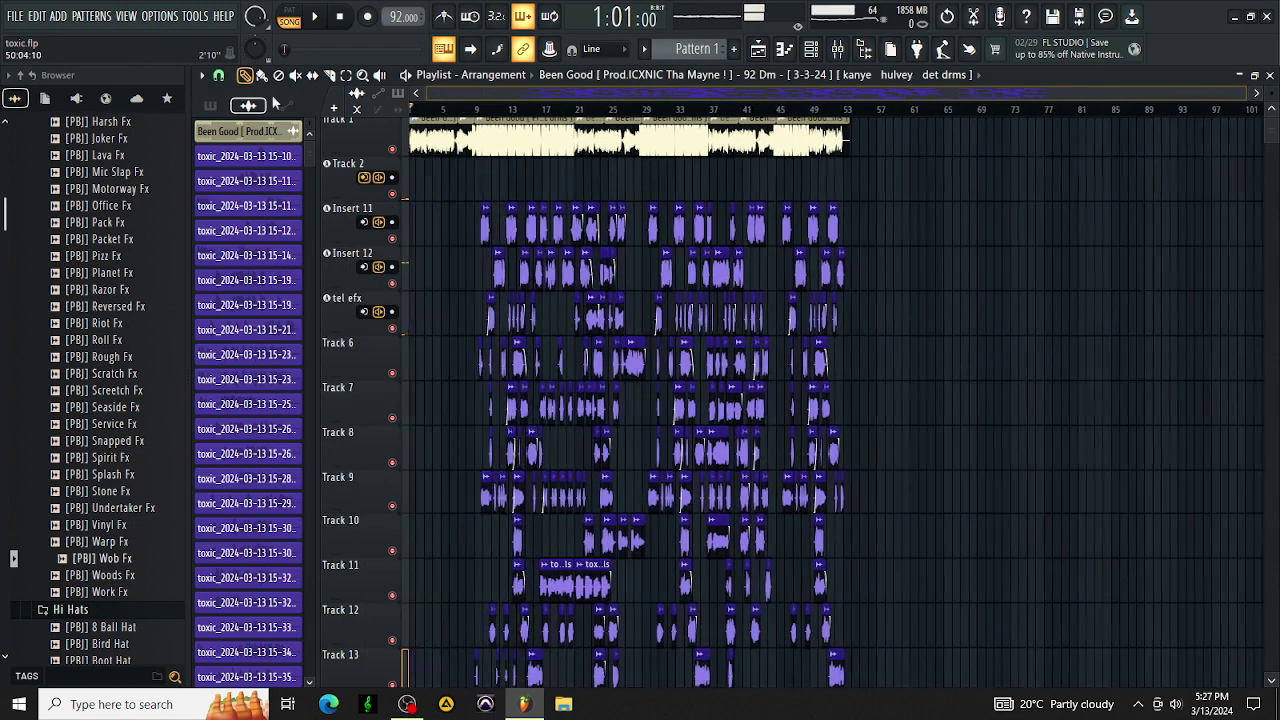
pyautogui.rightClick(339, 179)
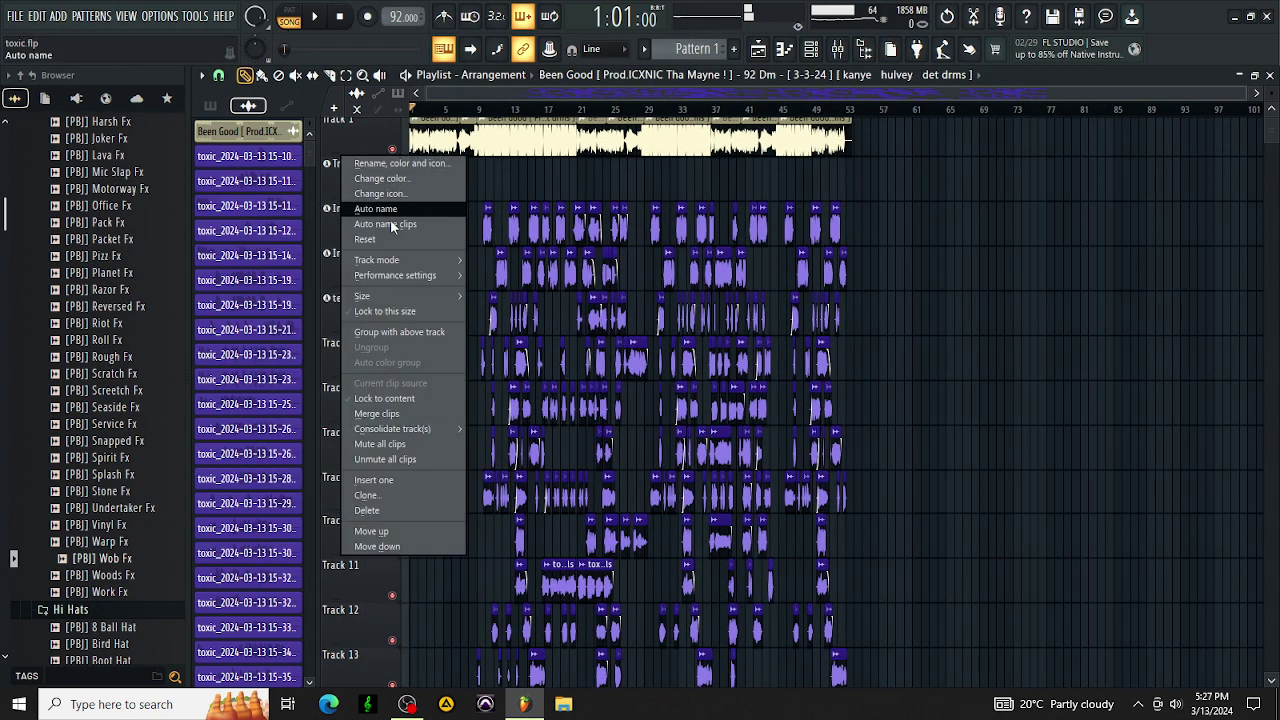
pyautogui.click(398, 511)
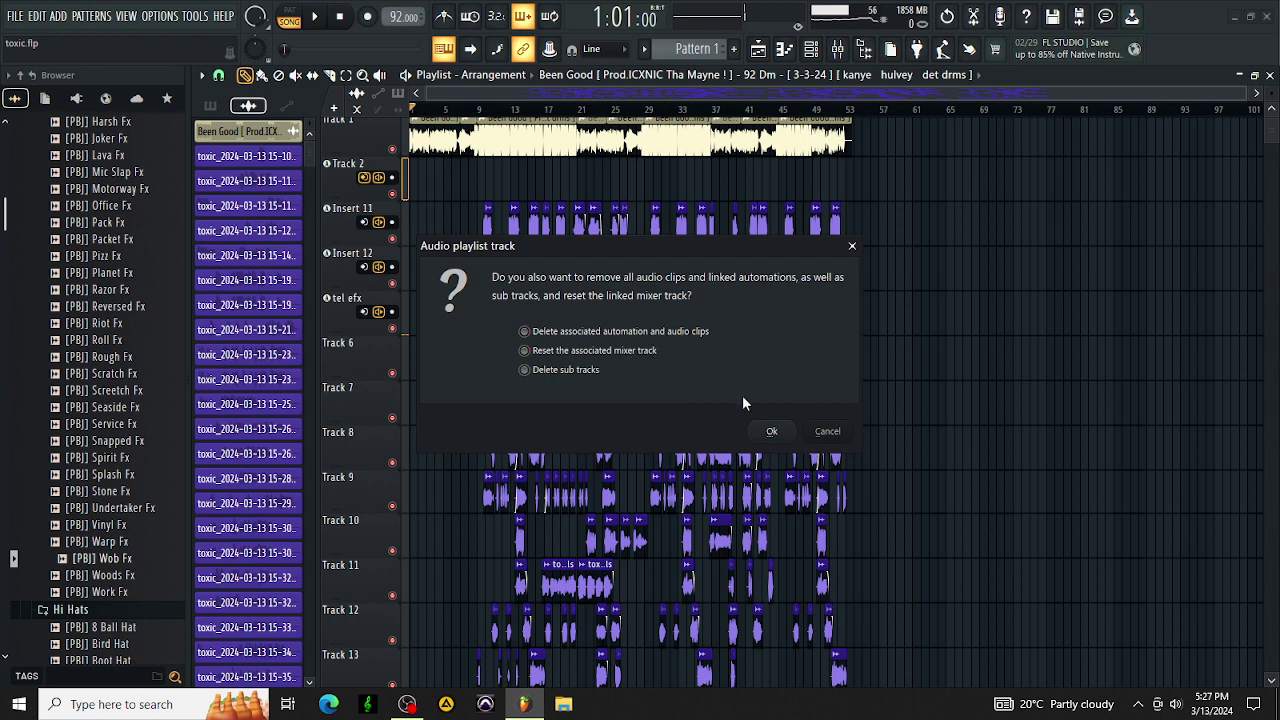
pyautogui.click(786, 431)
pyautogui.press('space')
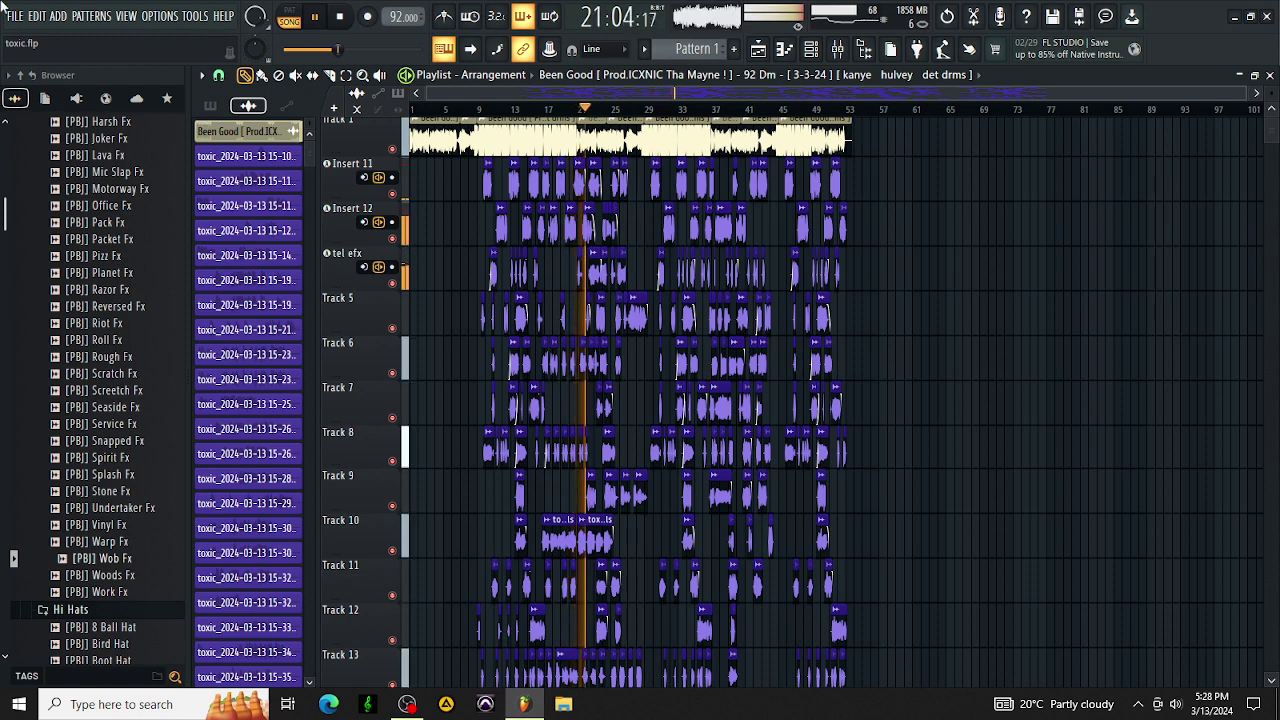
# Add WaveShell1-VST 14.0_x64 to the lead vox track's tenth effect slot and load PuigTec EQP1A Stereo in it.
pyautogui.click(838, 49)
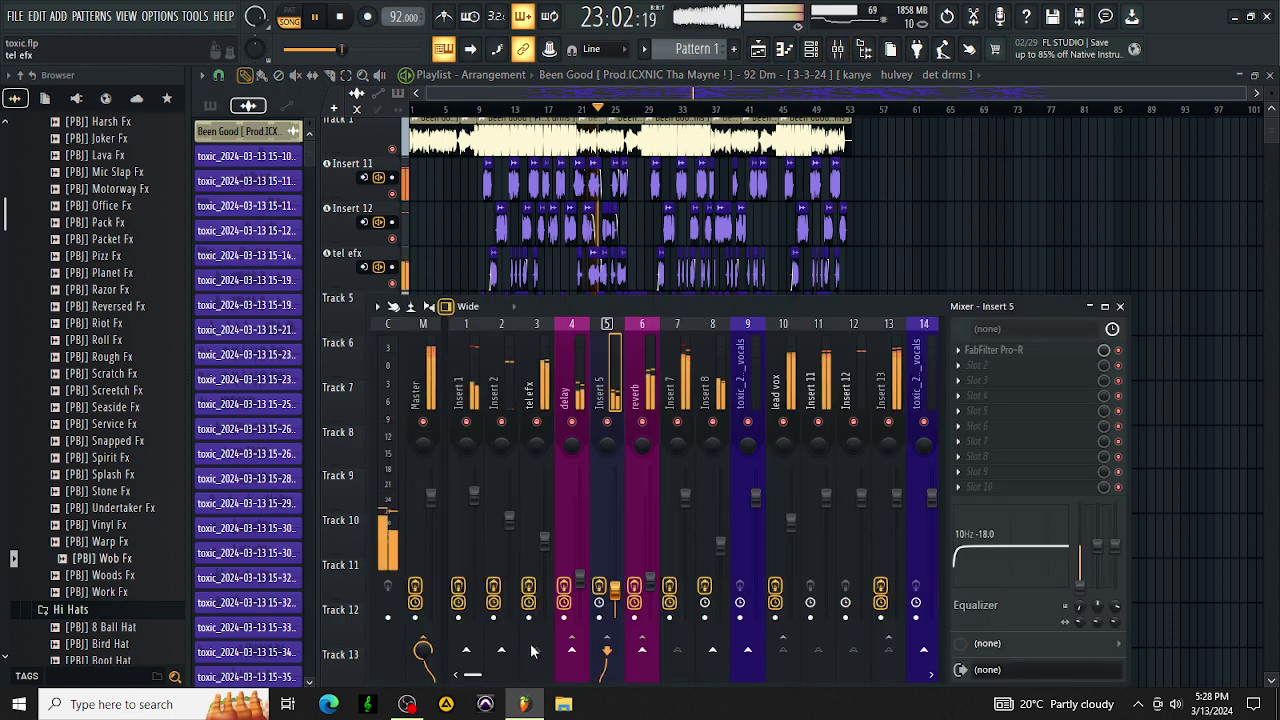
pyautogui.click(670, 383)
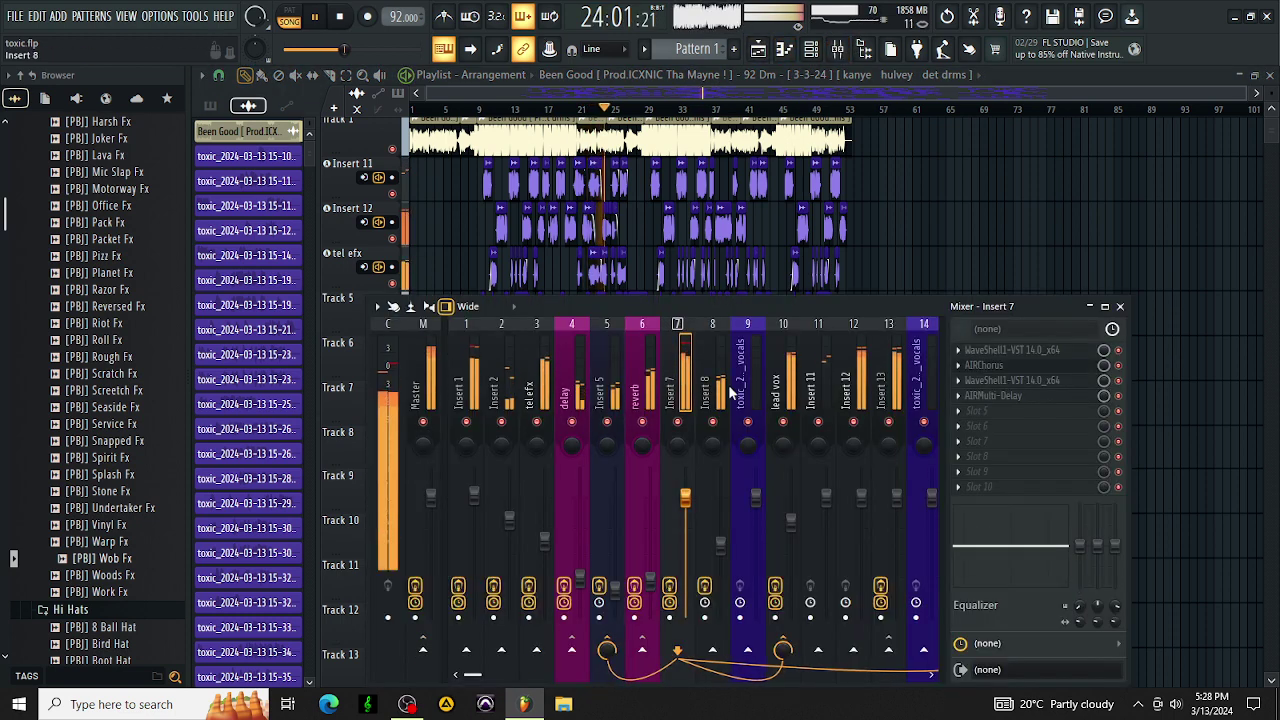
pyautogui.click(783, 380)
pyautogui.click(985, 486)
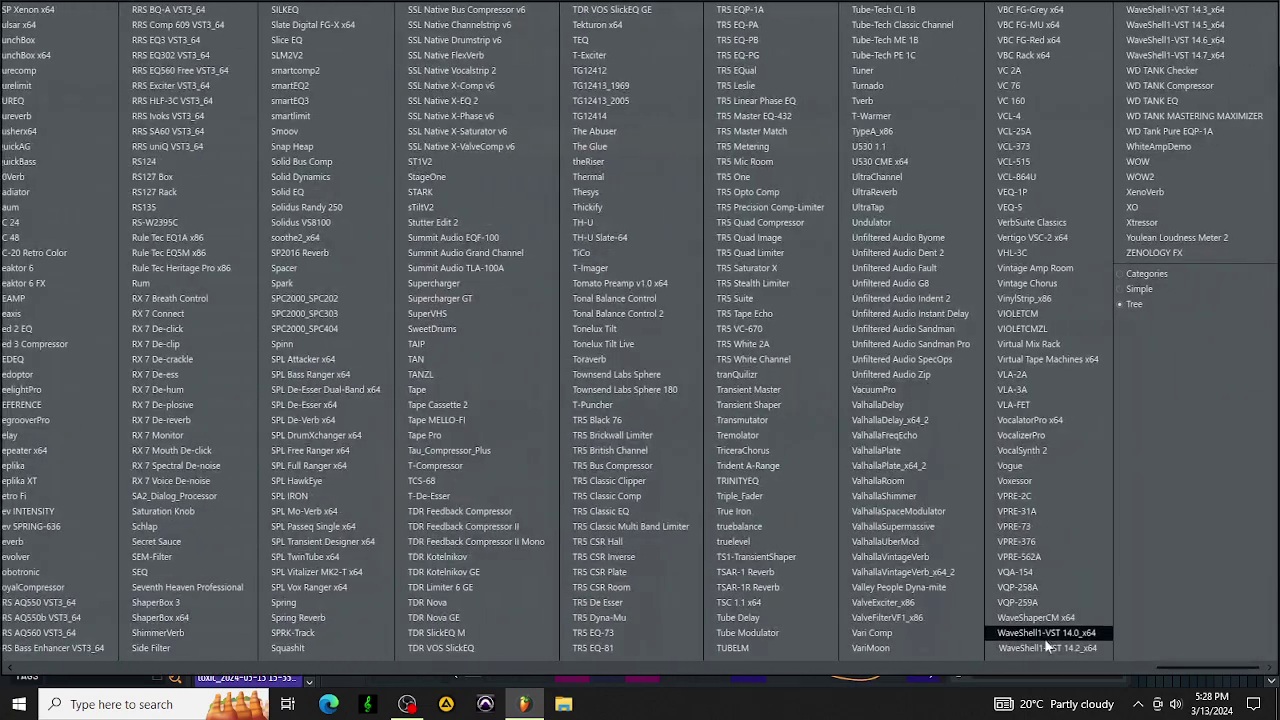
pyautogui.click(1045, 632)
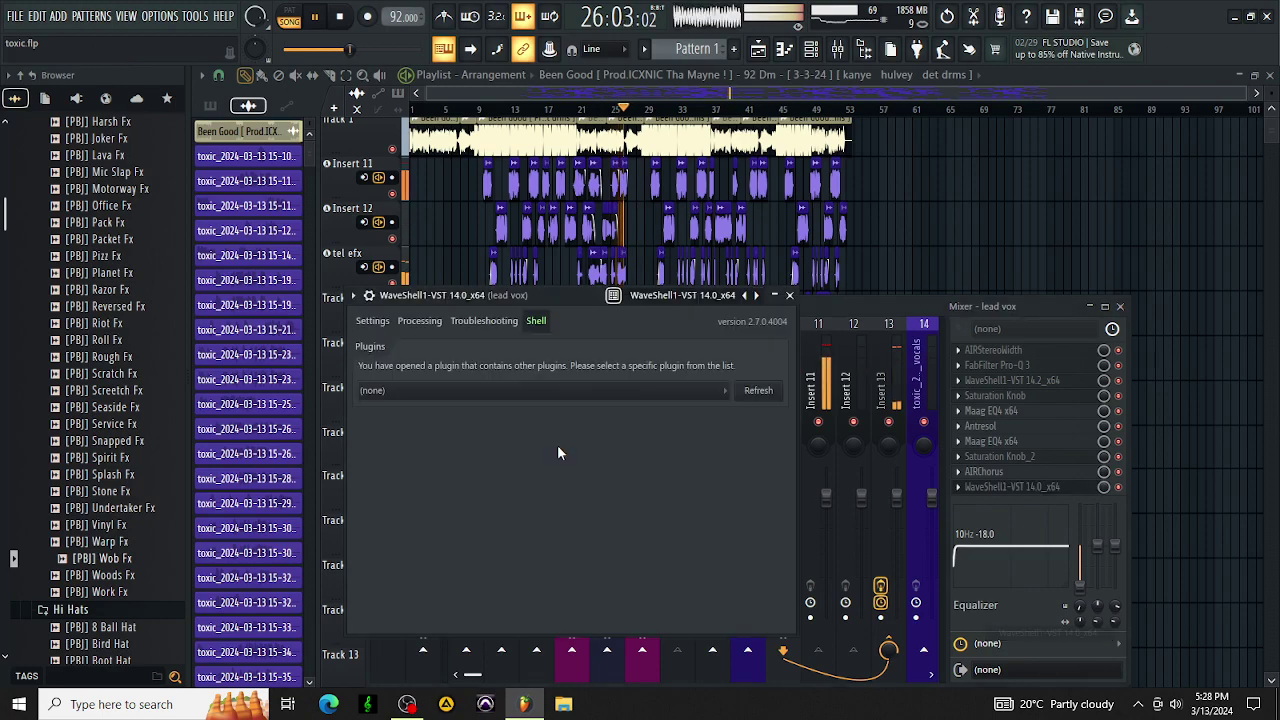
pyautogui.click(566, 401)
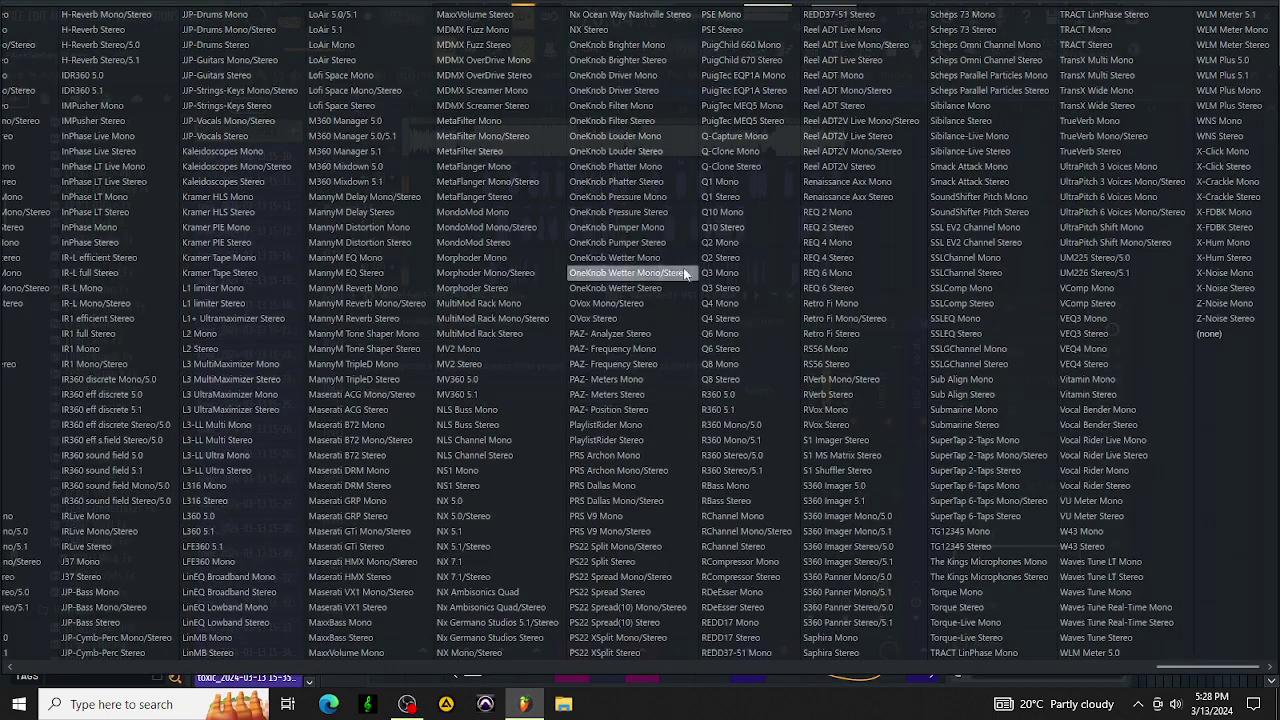
pyautogui.click(742, 90)
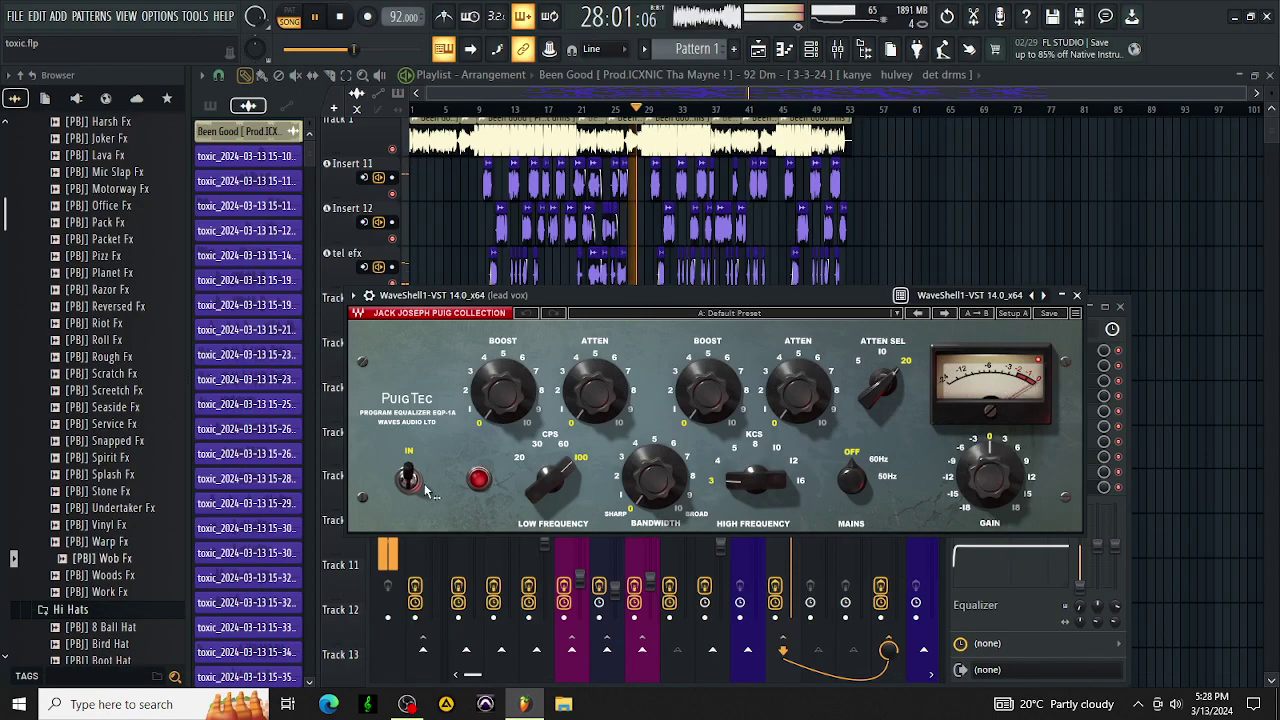
# Set the PuigTec equalizer's low-frequency boost to 0.2, and close the plugin and the mixer.
pyautogui.moveTo(503, 390); pyautogui.dragTo(503, 386)
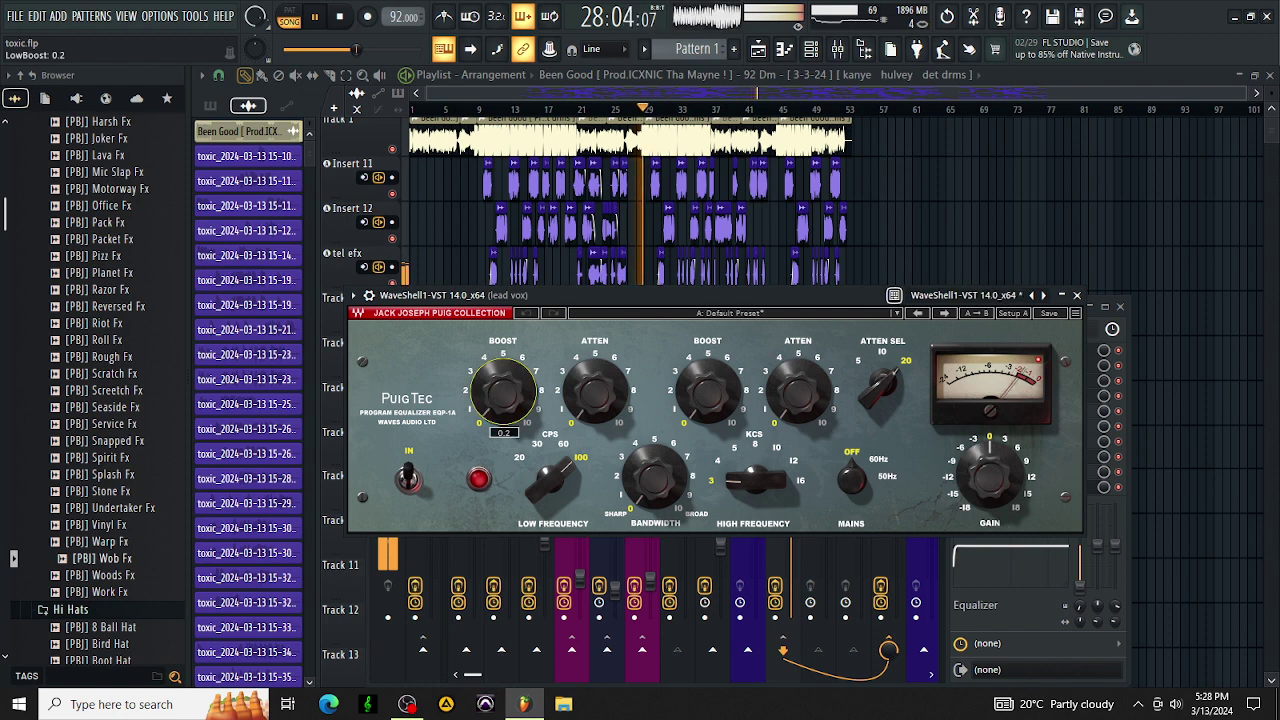
pyautogui.click(1077, 295)
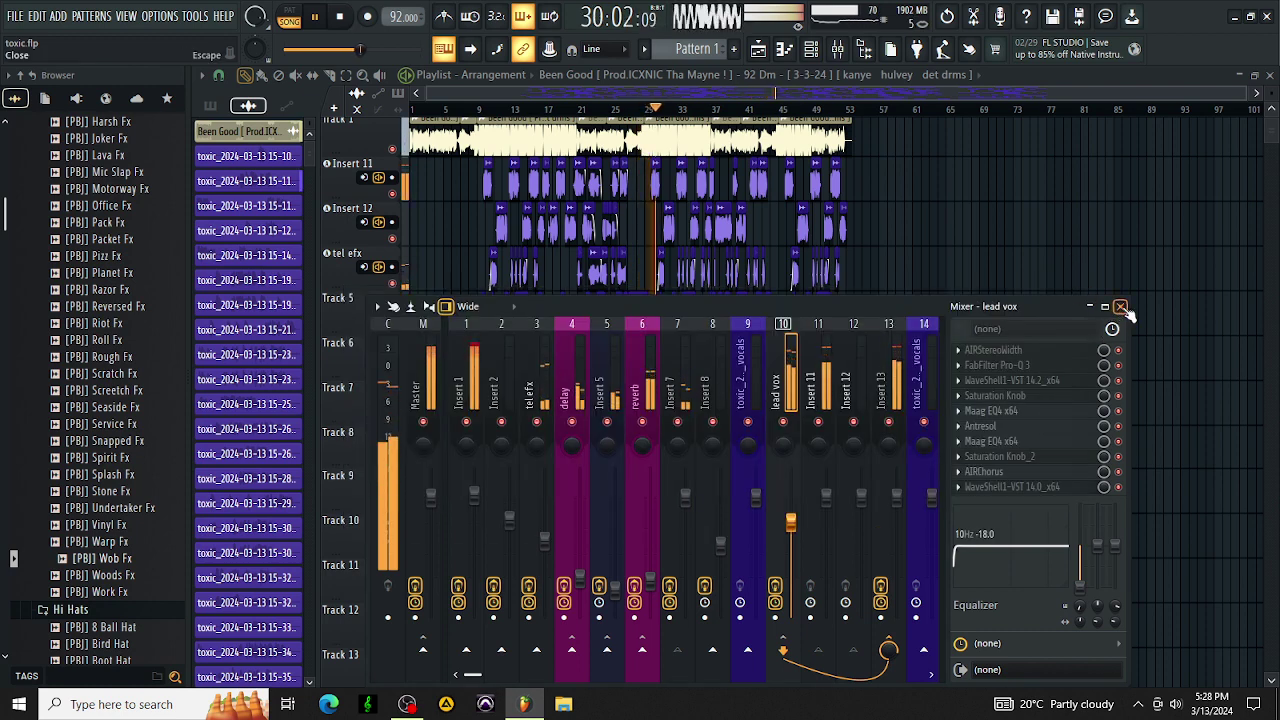
pyautogui.click(1120, 306)
# Restart the song from the beginning and save the project.
pyautogui.press('space')
pyautogui.press('space')
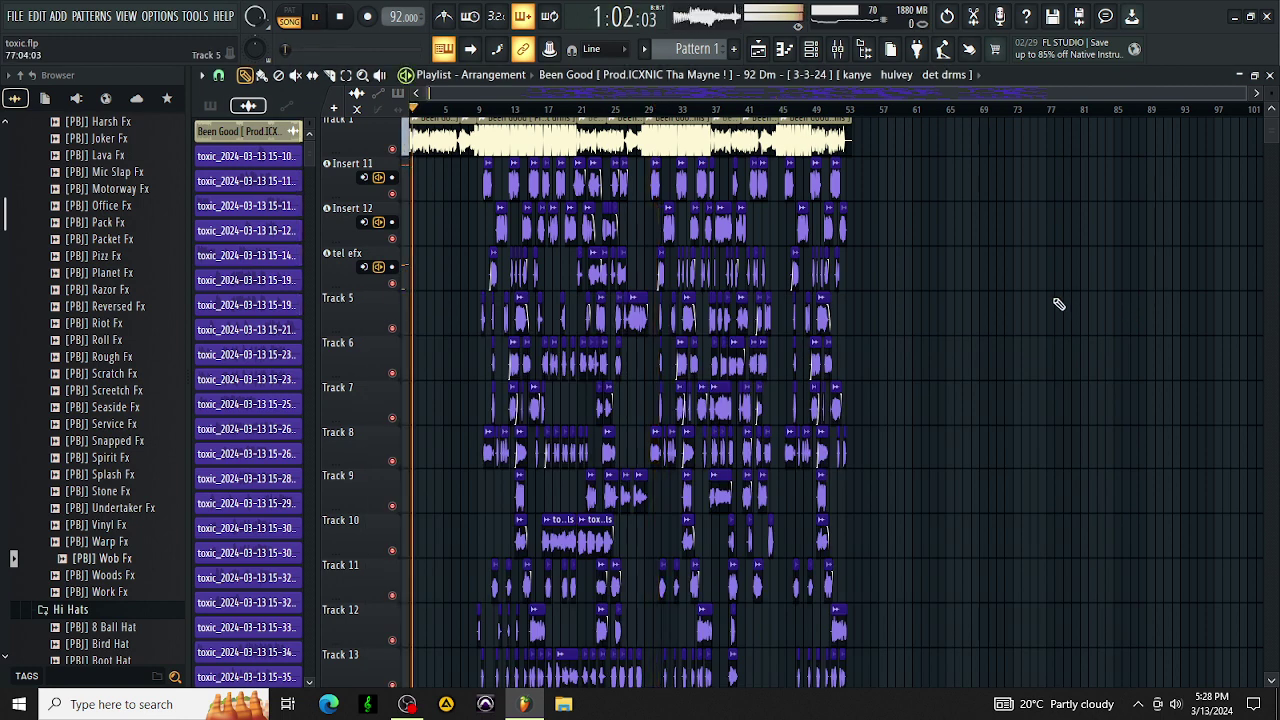
pyautogui.hotkey('ctrl', 's')
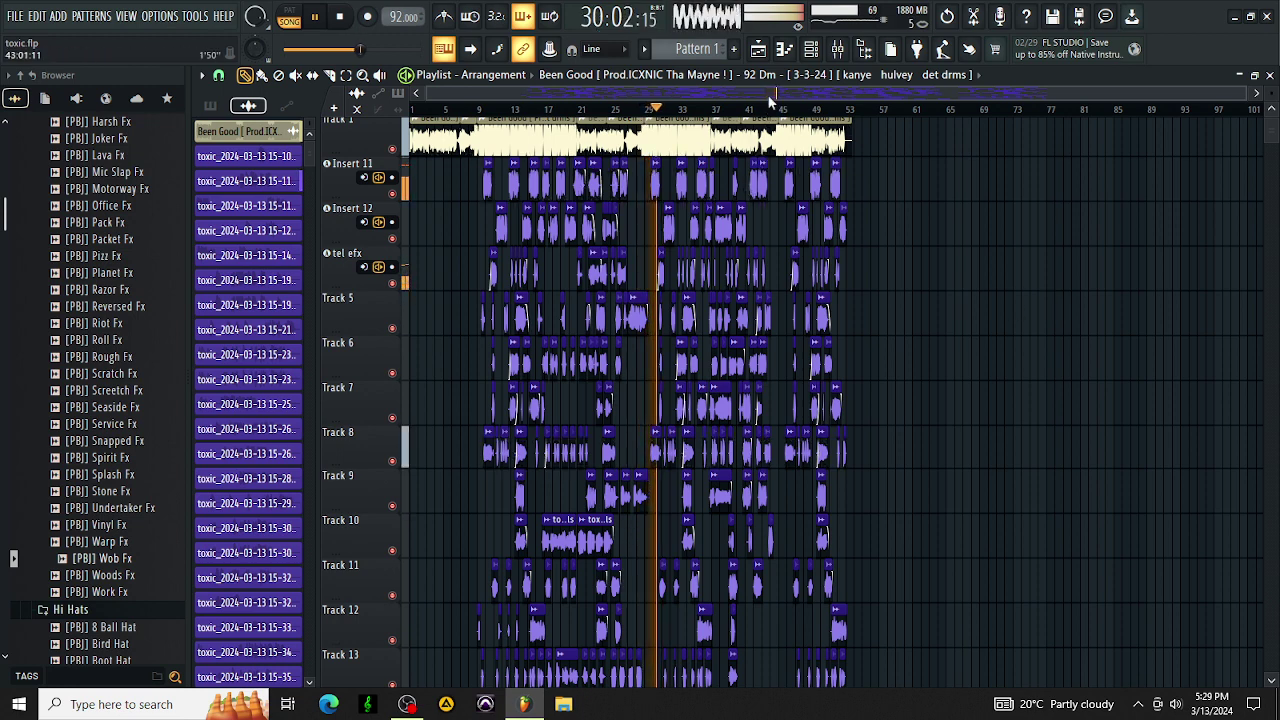
# Raise the tel efx mixer track's volume slightly.
pyautogui.click(812, 49)
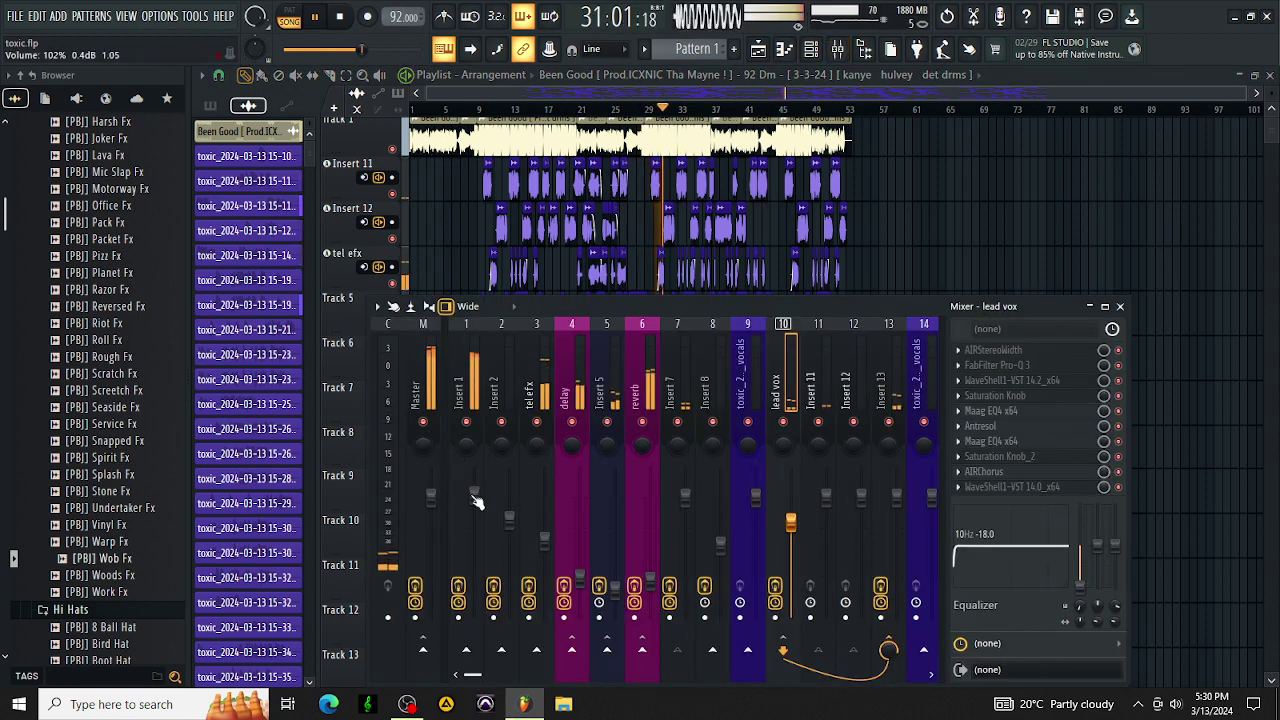
pyautogui.click(530, 535)
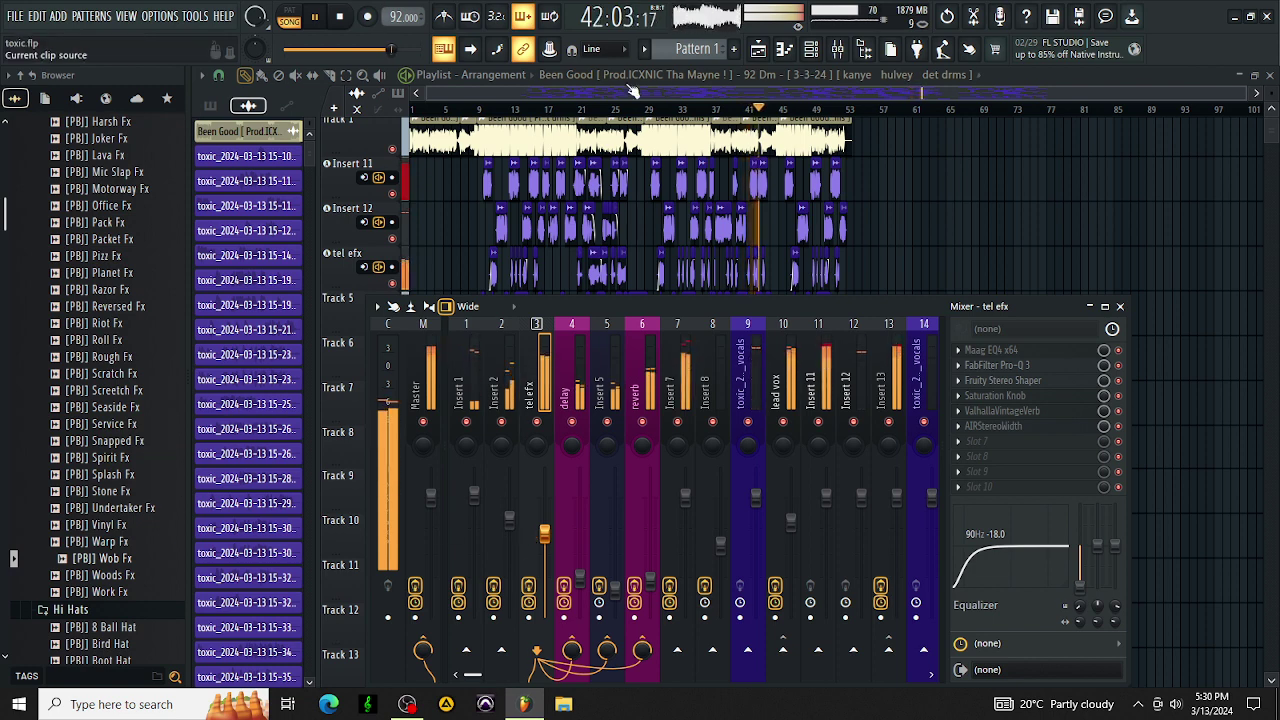
# Replay the song from about bar 40 and solo the Insert 12 playlist track.
pyautogui.click(740, 112)
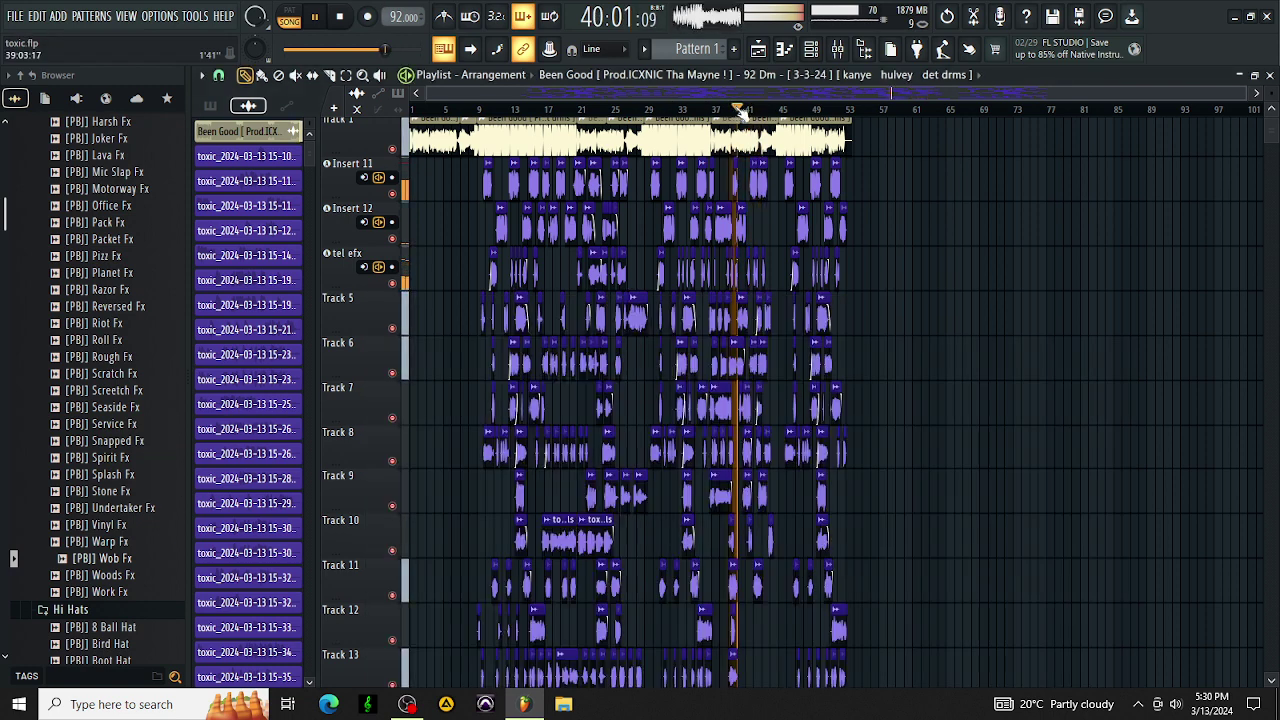
pyautogui.click(838, 49)
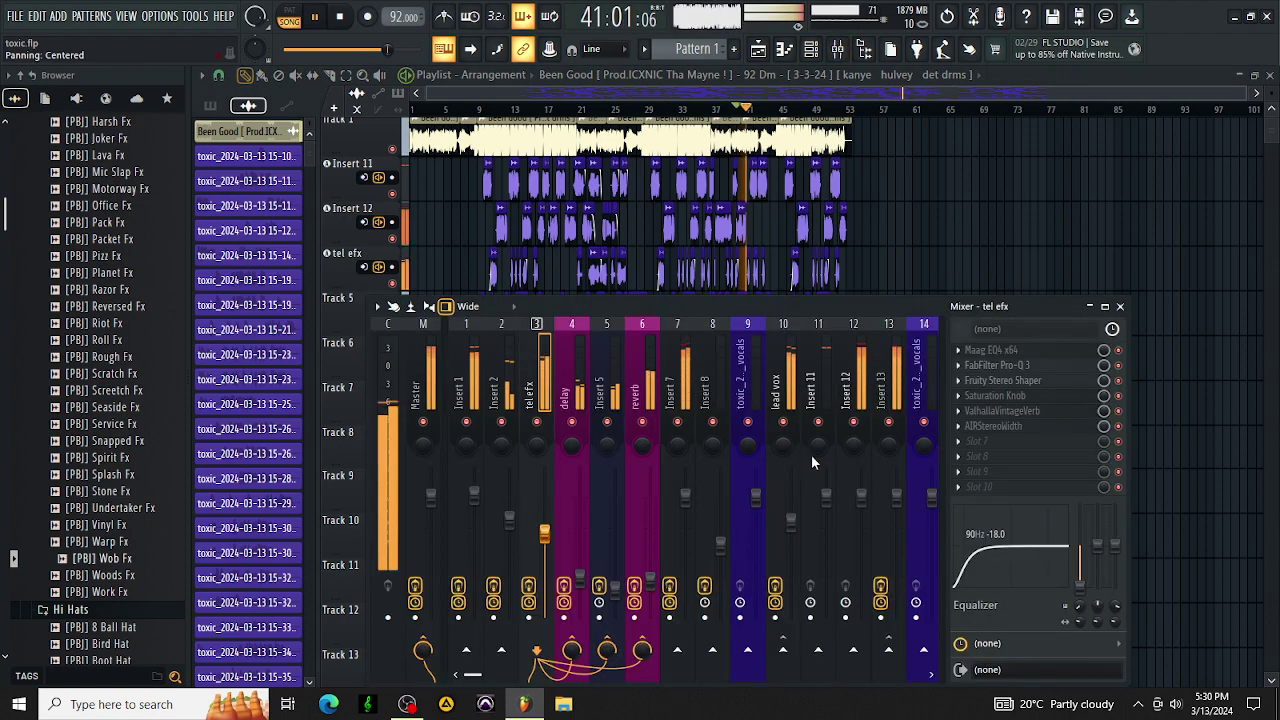
pyautogui.press('space')
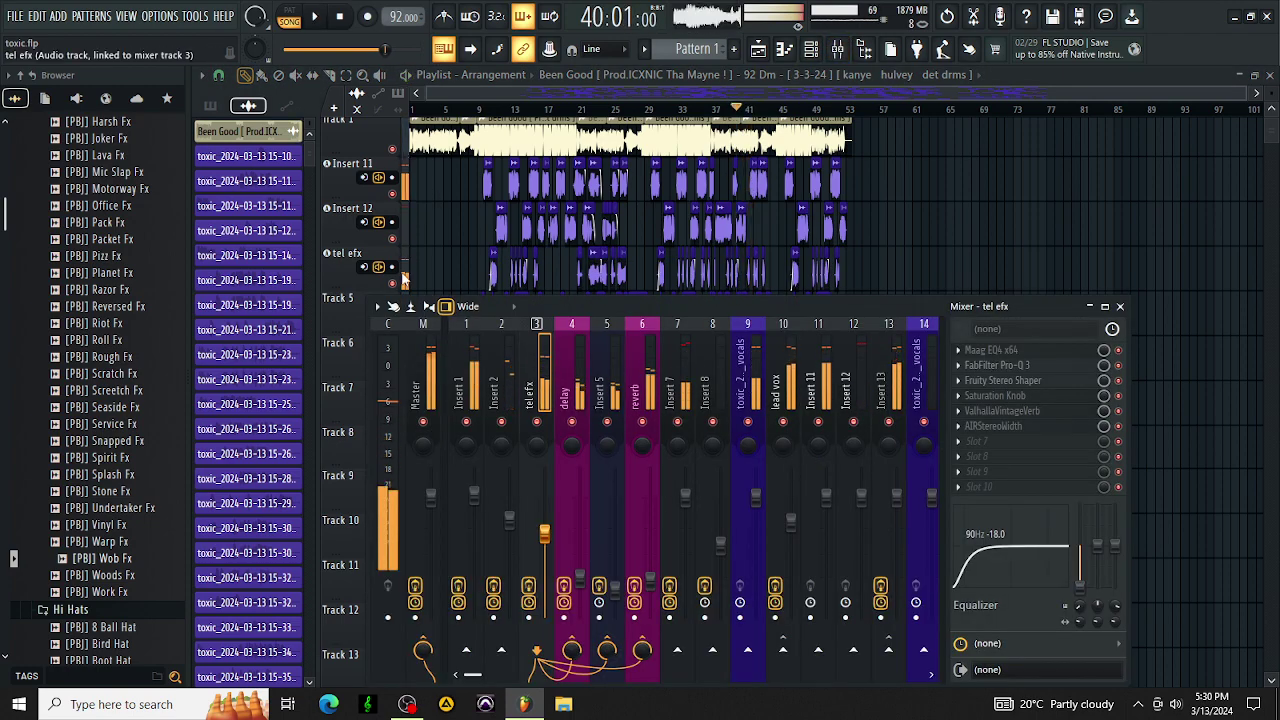
pyautogui.press('space')
pyautogui.rightClick(393, 238)
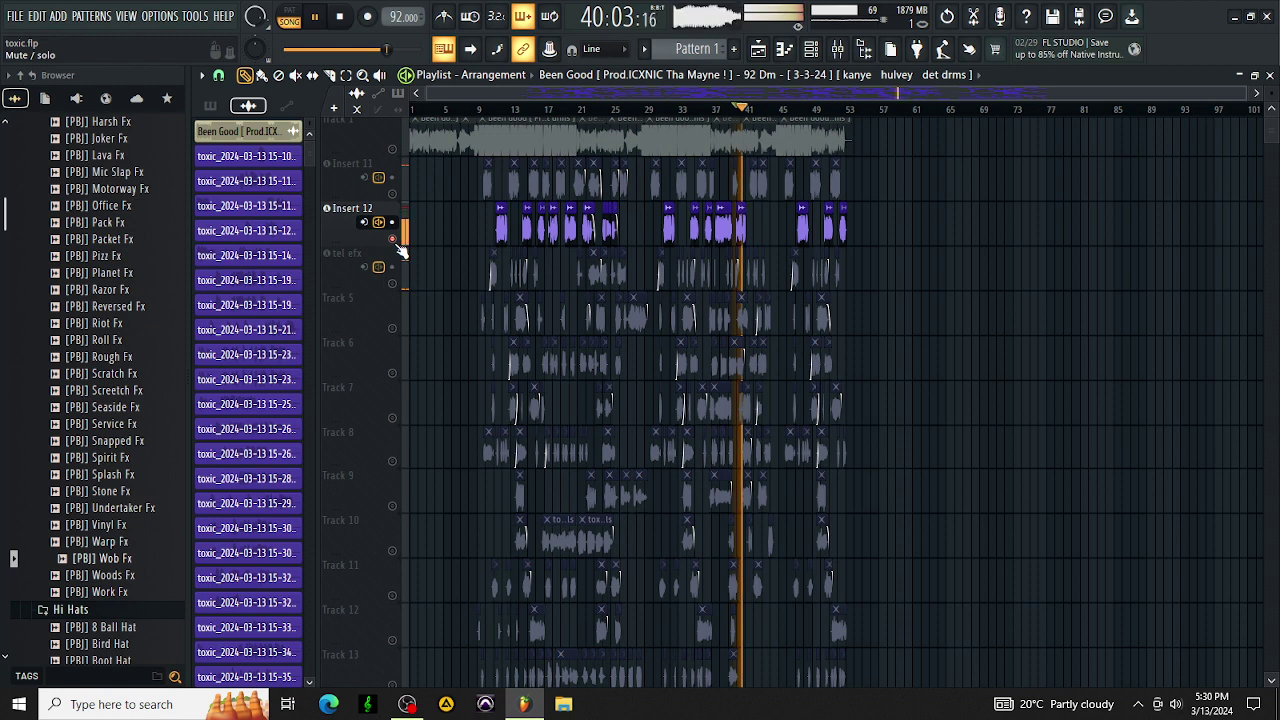
# Turn off the Insert 12 solo and replay the full mix from about bar 40.
pyautogui.rightClick(394, 240)
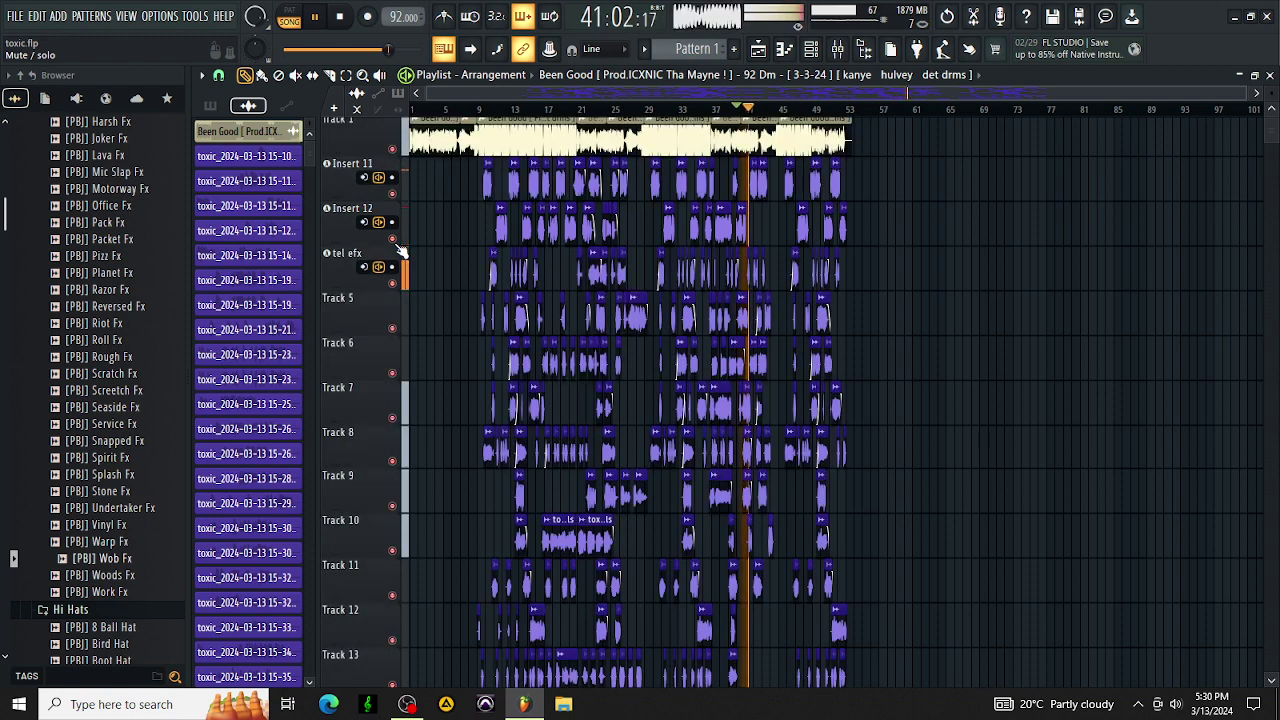
pyautogui.press('space')
pyautogui.press('space')
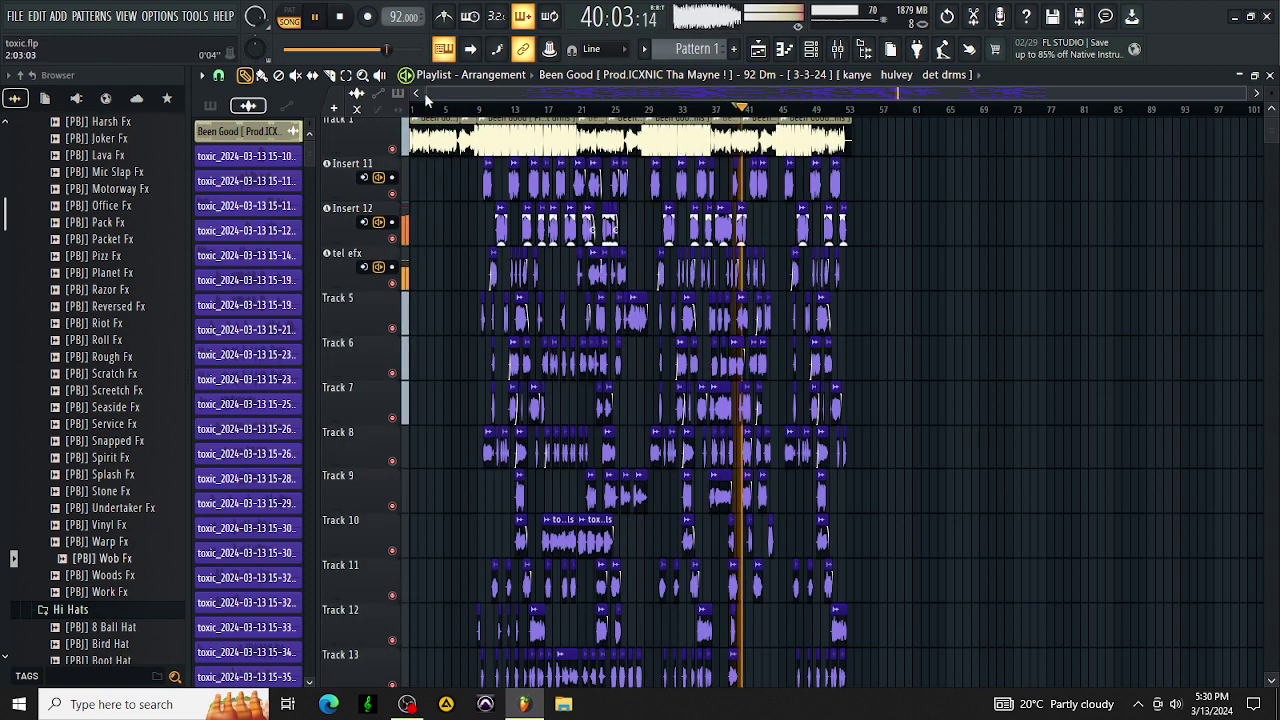
pyautogui.moveTo(428, 94); pyautogui.dragTo(851, 94)
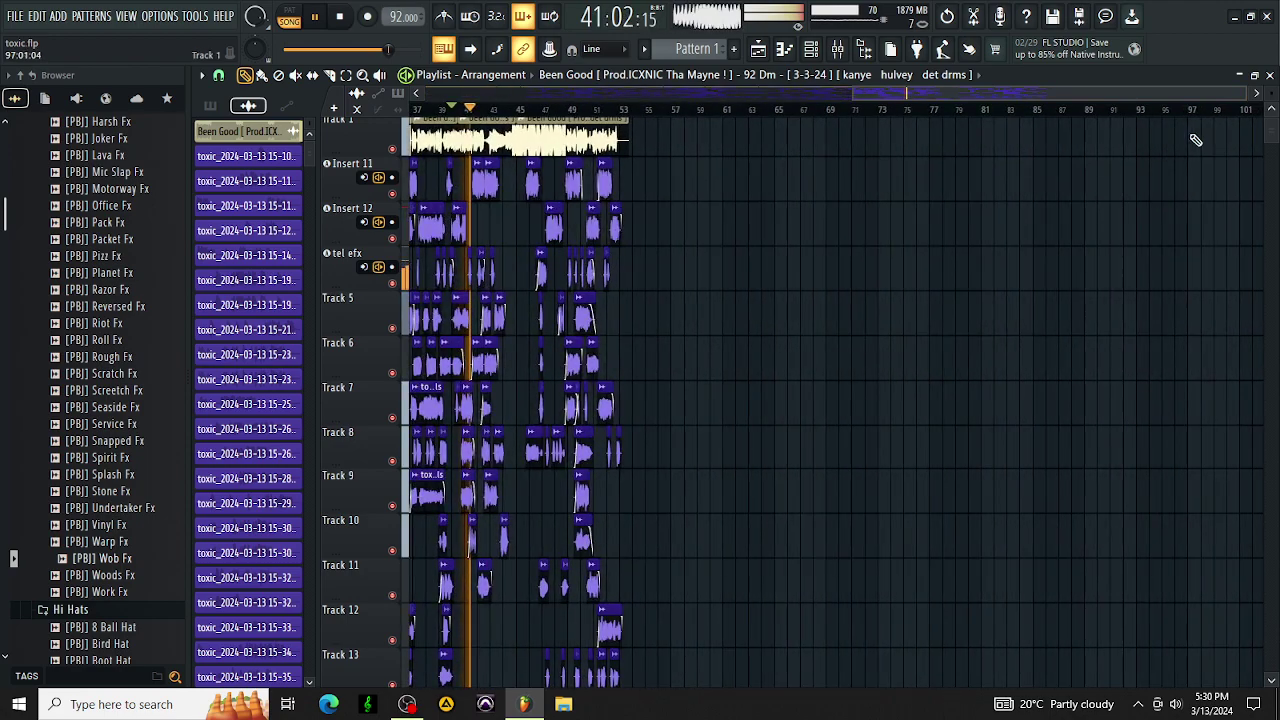
pyautogui.moveTo(1243, 88); pyautogui.dragTo(620, 95)
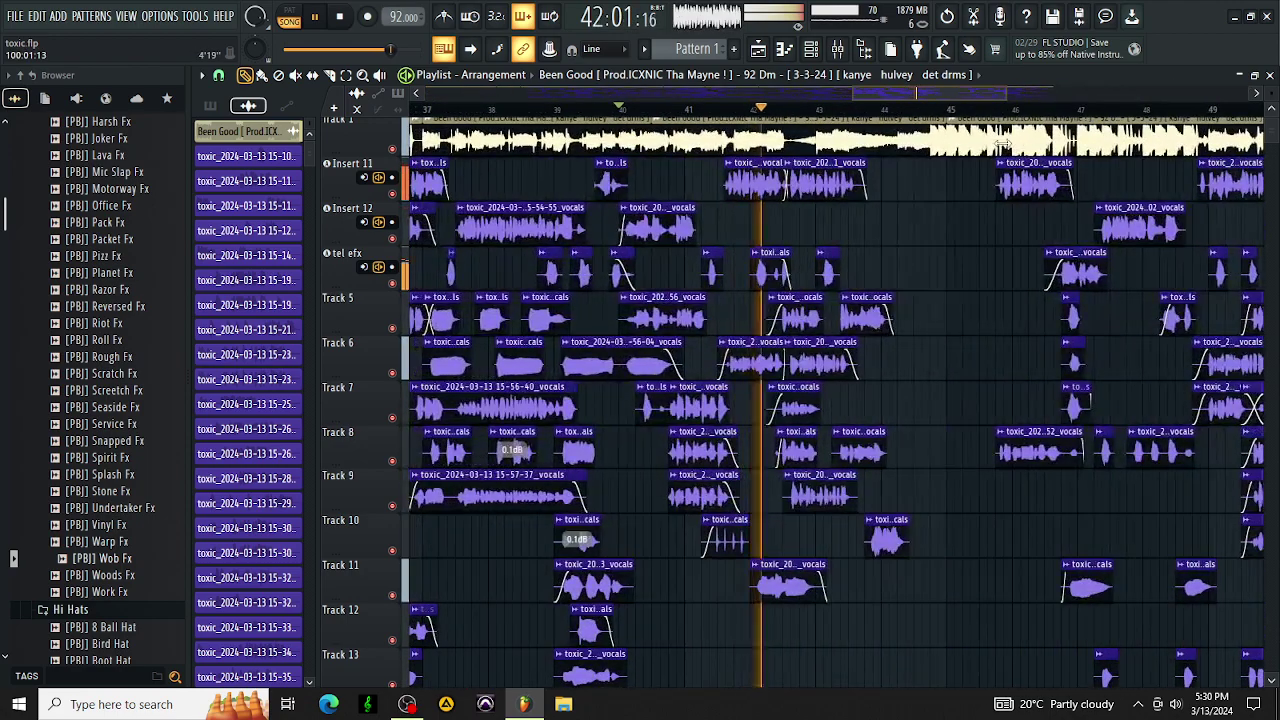
# Slice the Insert 12 vocal clip at bar 40 about two thirds through and select its end piece.
pyautogui.click(838, 50)
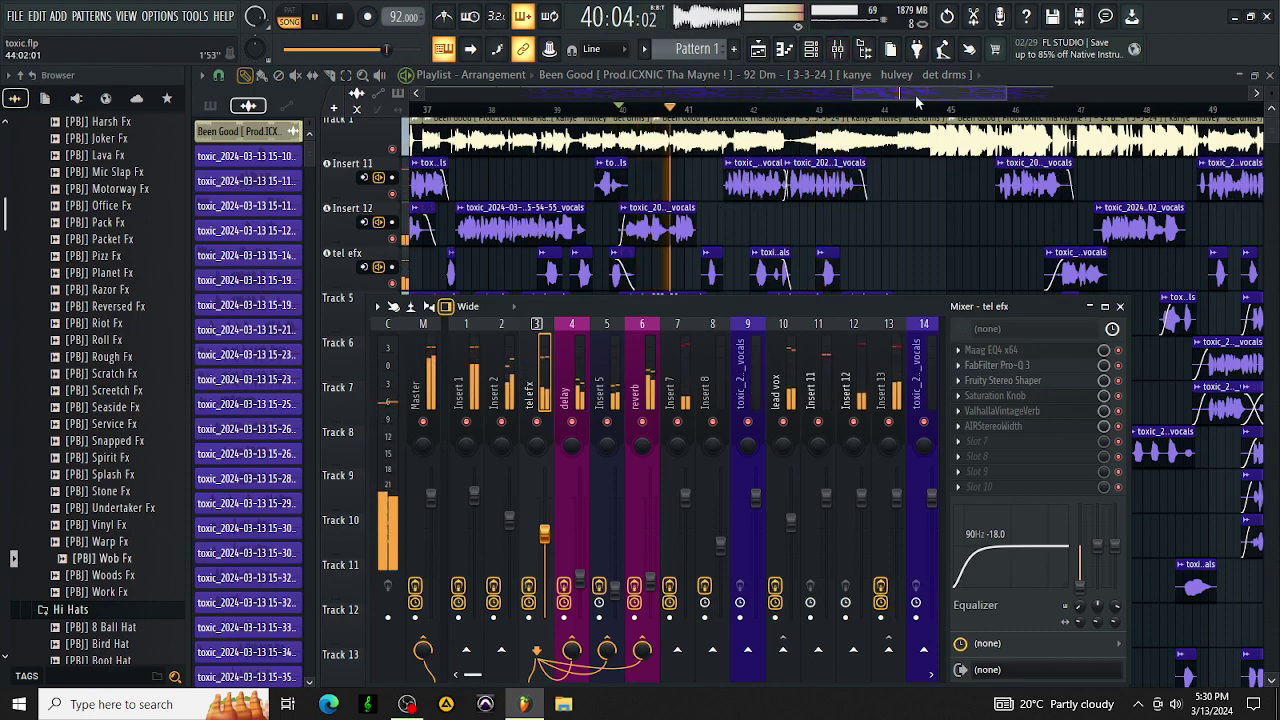
pyautogui.press('F9')
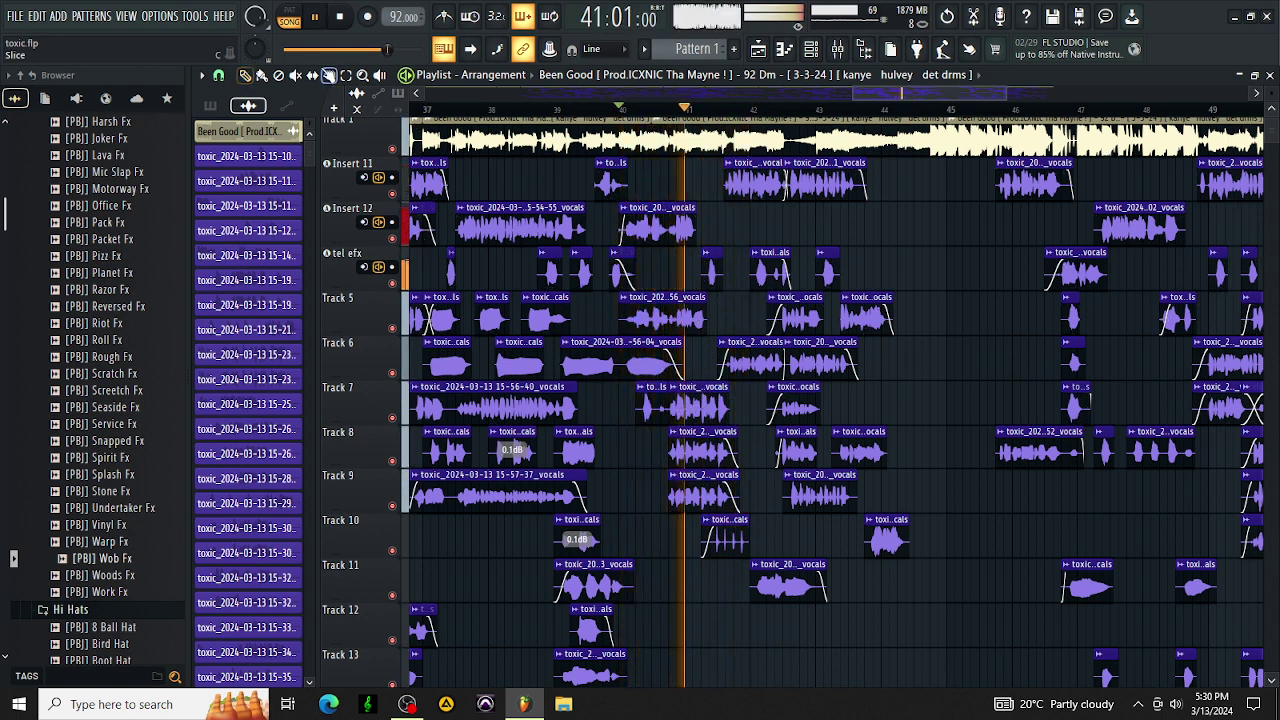
pyautogui.click(673, 210)
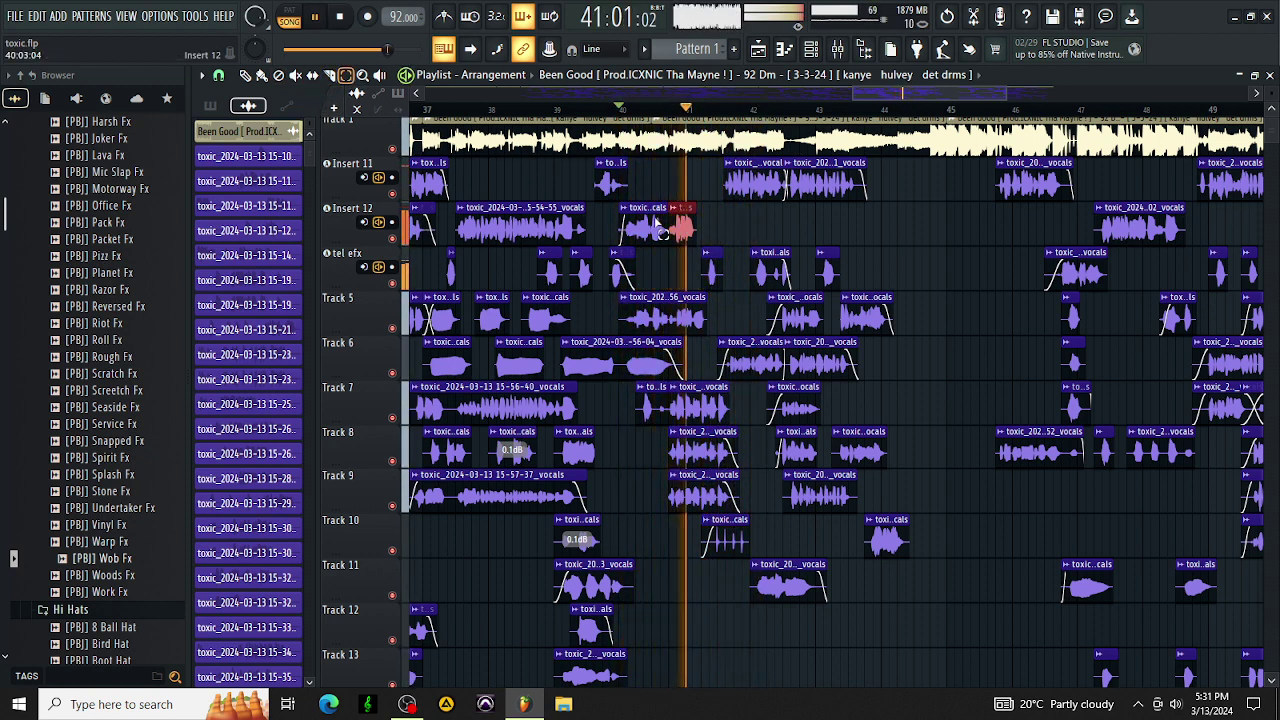
pyautogui.click(680, 225)
pyautogui.click(655, 222)
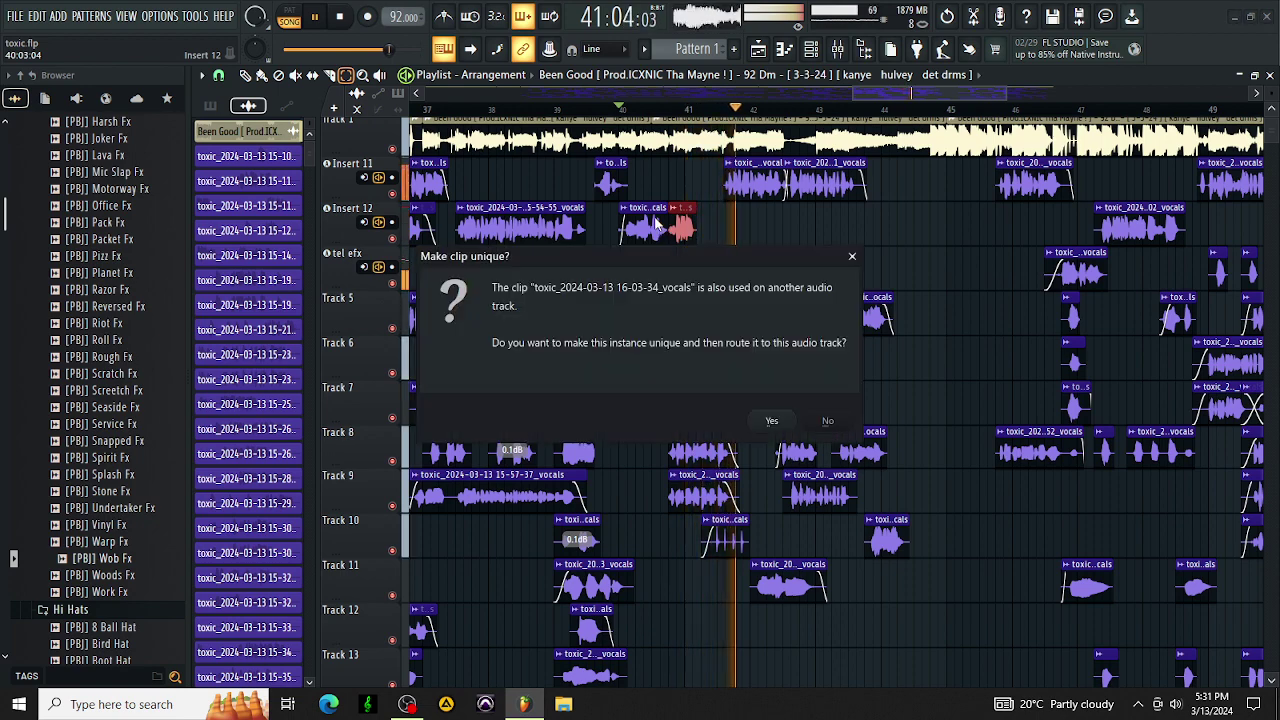
# Accept the make-clip-unique prompt and move the sliced vocal end piece from Insert 12 down to Track 12.
pyautogui.press('Return')
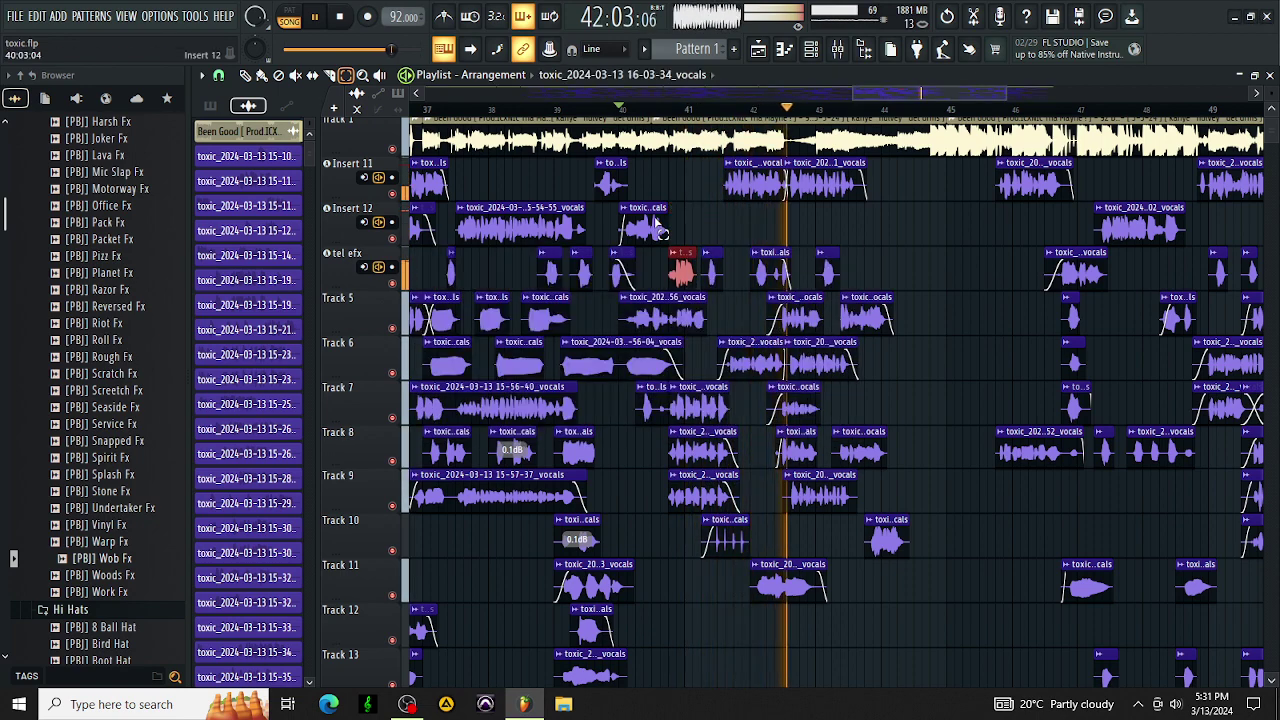
pyautogui.hotkey('shift', 'Down')
pyautogui.hotkey('shift', 'Down')
pyautogui.hotkey('shift', 'Down')
pyautogui.hotkey('shift', 'Down')
pyautogui.hotkey('shift', 'Down')
pyautogui.hotkey('shift', 'Down')
pyautogui.hotkey('shift', 'Down')
pyautogui.hotkey('shift', 'Down')
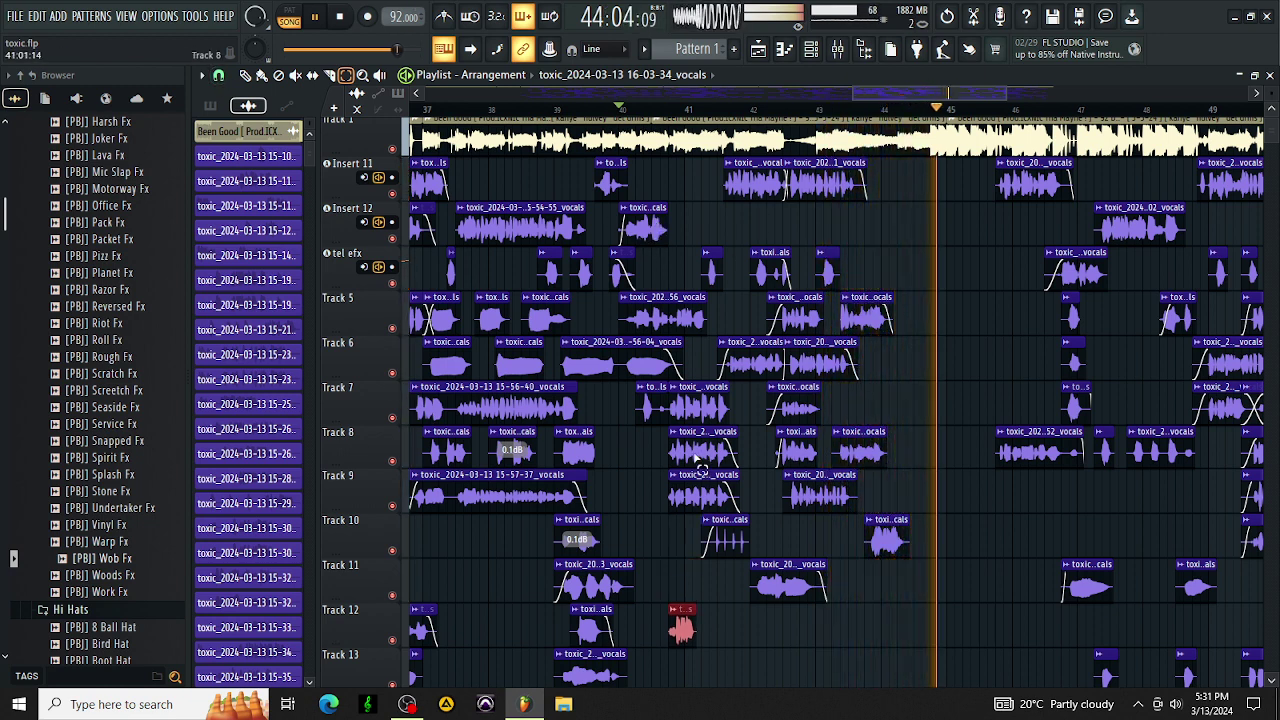
# Move the sliced vocal end piece back up to Insert 12 and replay from about bar 40.
pyautogui.hotkey('shift', 'Up')
pyautogui.hotkey('shift', 'Up')
pyautogui.hotkey('shift', 'Up')
pyautogui.hotkey('shift', 'Up')
pyautogui.hotkey('shift', 'Up')
pyautogui.hotkey('shift', 'Up')
pyautogui.hotkey('shift', 'Up')
pyautogui.hotkey('shift', 'Up')
pyautogui.hotkey('shift', 'Up')
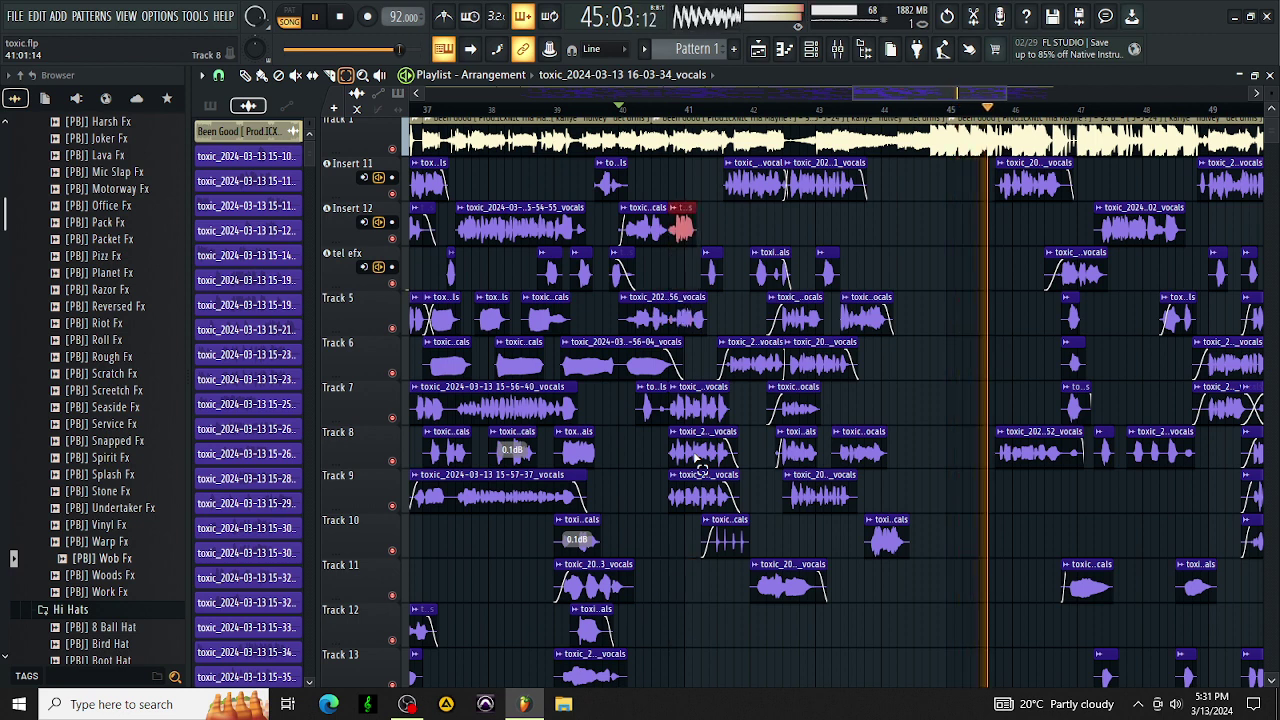
pyautogui.press('space')
pyautogui.press('space')
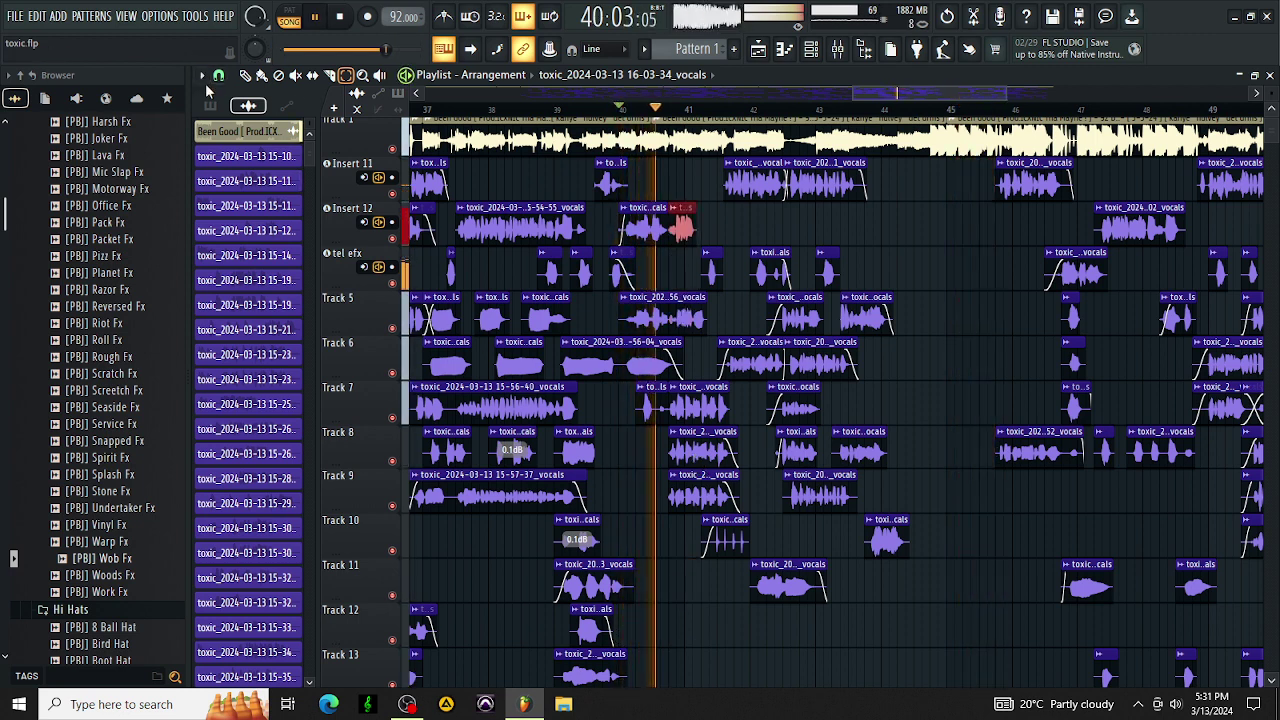
# Open the Track 10 vocal clip's settings and load AIRMulti-Delay in the first effect slot of mixer track 14.
pyautogui.doubleClick(628, 180)
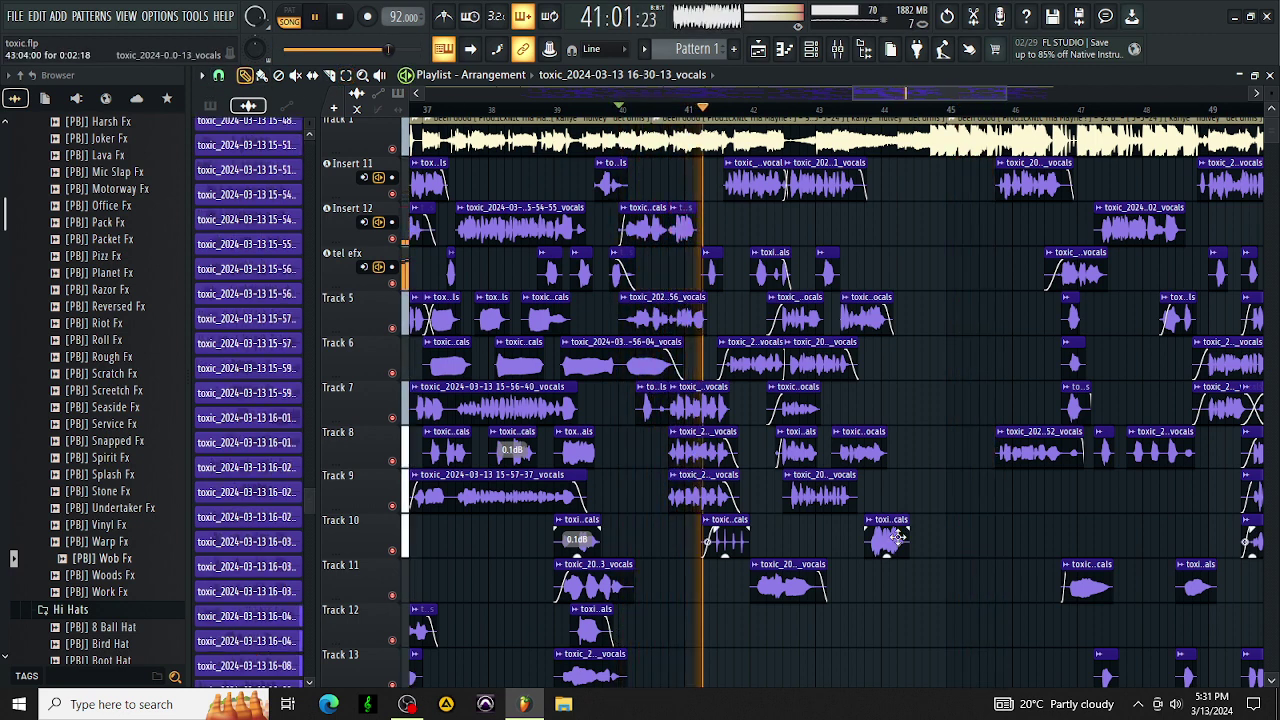
pyautogui.click(649, 195)
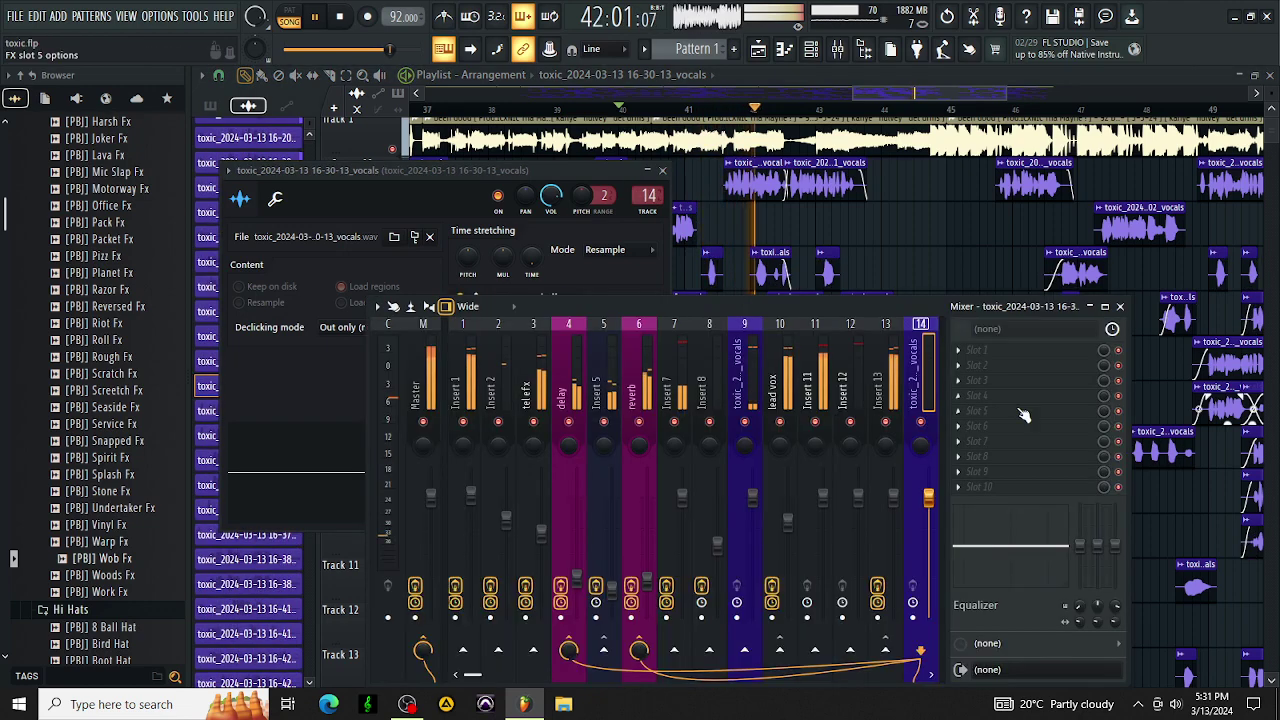
pyautogui.click(993, 345)
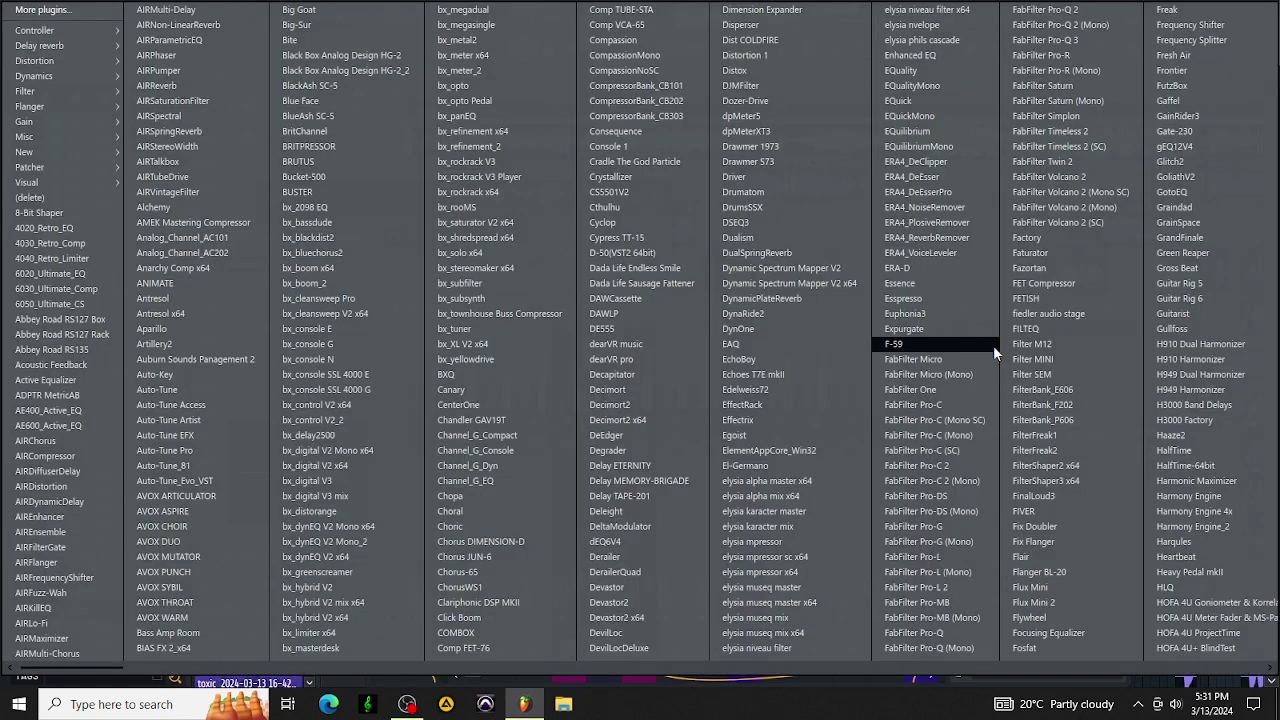
pyautogui.click(190, 9)
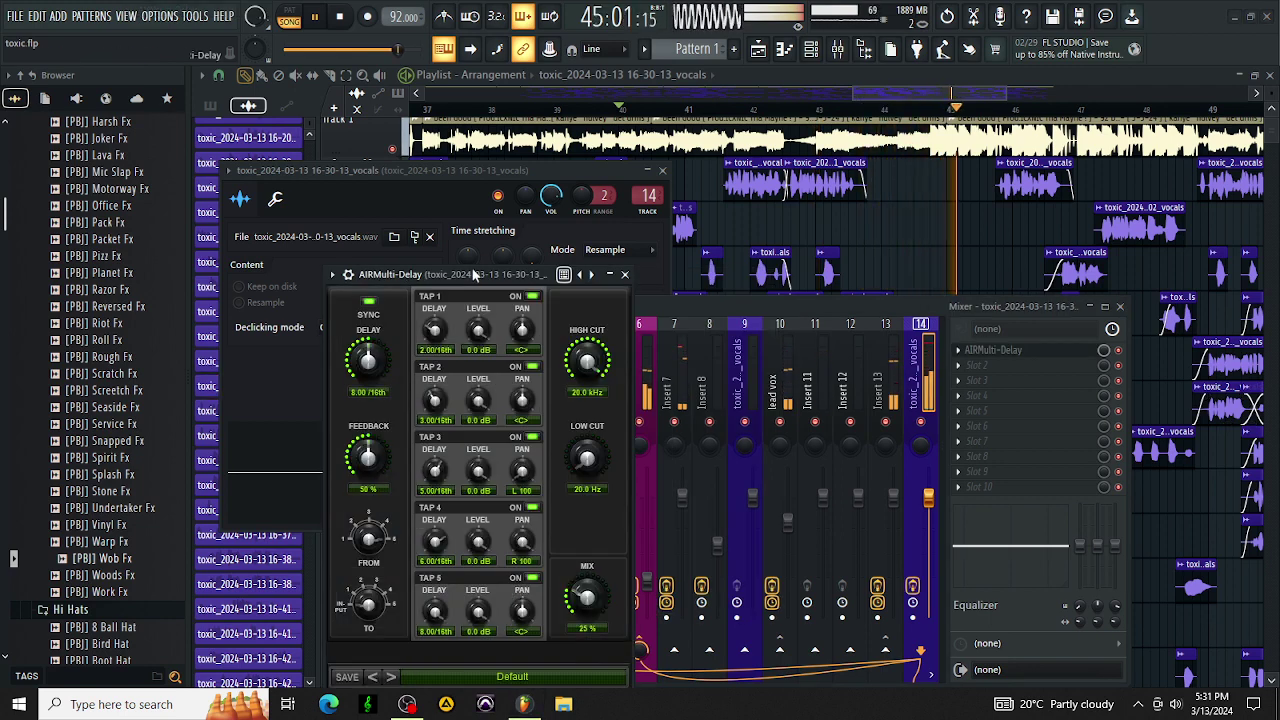
# Set the AIRMulti-Delay mix to 20% and lower mixer track 14's low-shelf EQ to -18 at 90 Hz.
pyautogui.moveTo(478, 266); pyautogui.dragTo(518, 194)
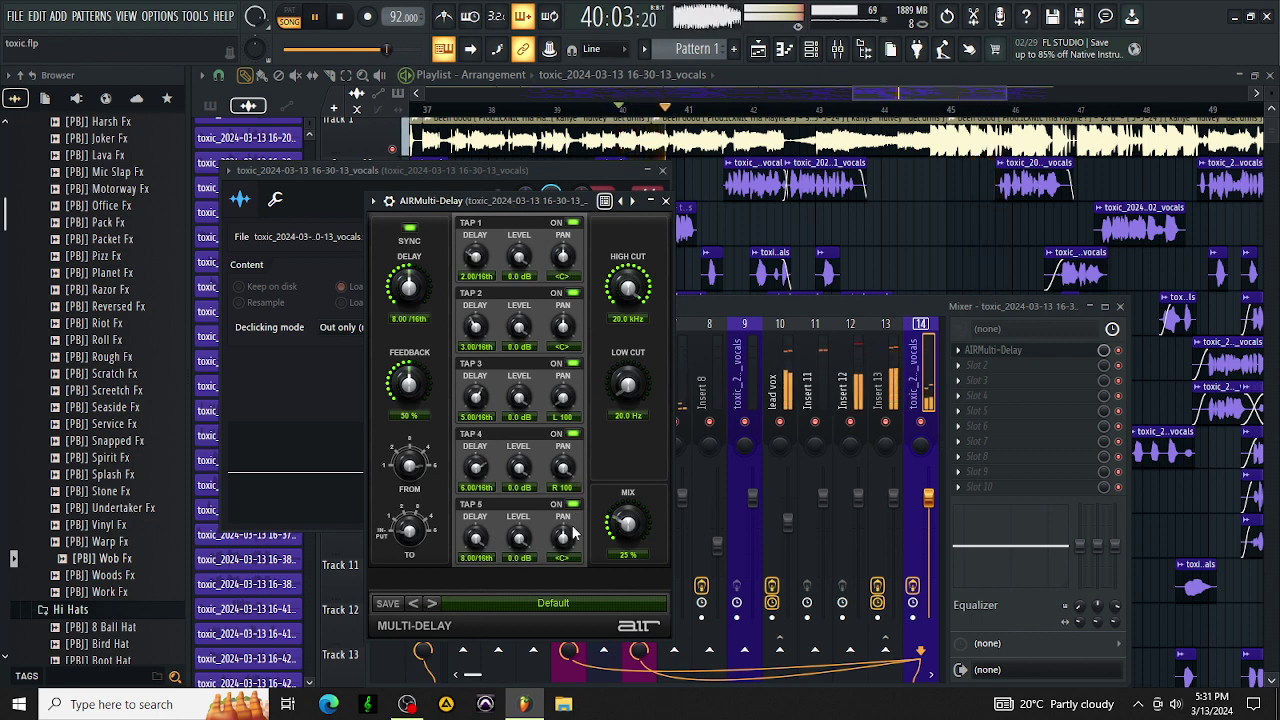
pyautogui.moveTo(623, 527); pyautogui.dragTo(607, 537)
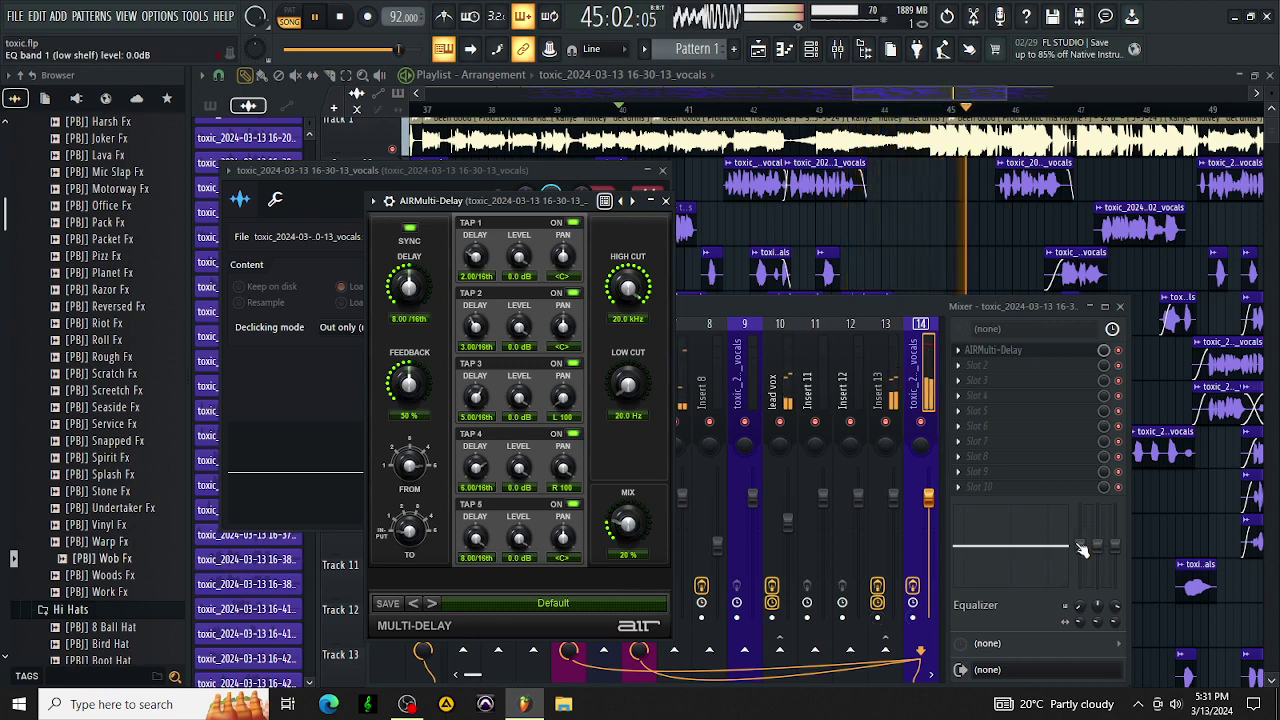
pyautogui.moveTo(1082, 553); pyautogui.dragTo(1052, 583)
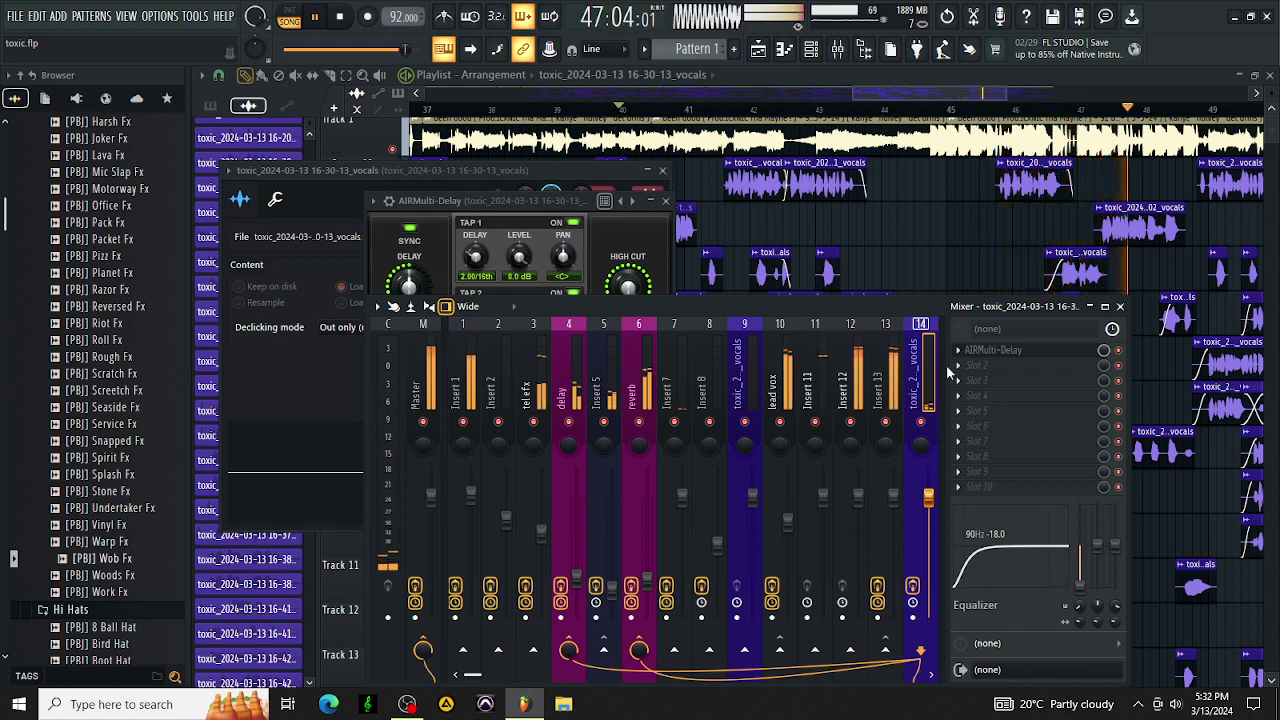
# Replay the section from bar 40 several times to check the delayed vocal, with the mixer and plugin windows closed.
pyautogui.click(626, 107)
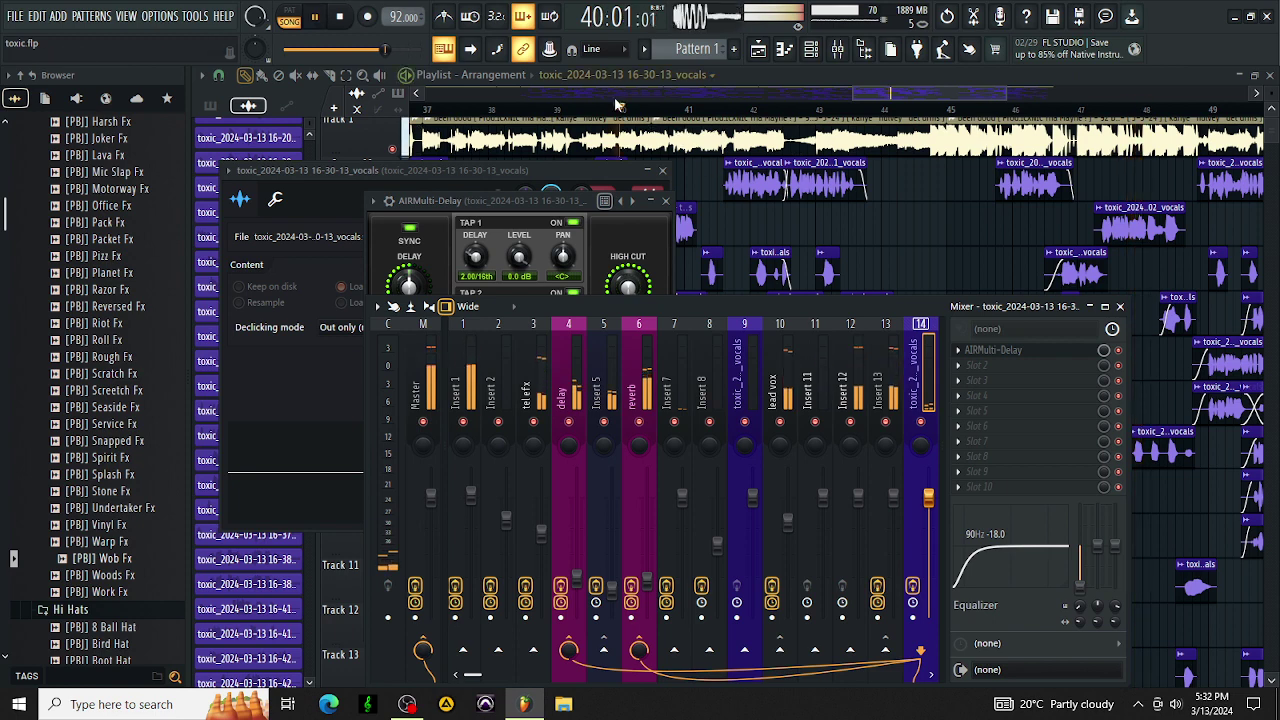
pyautogui.click(911, 100)
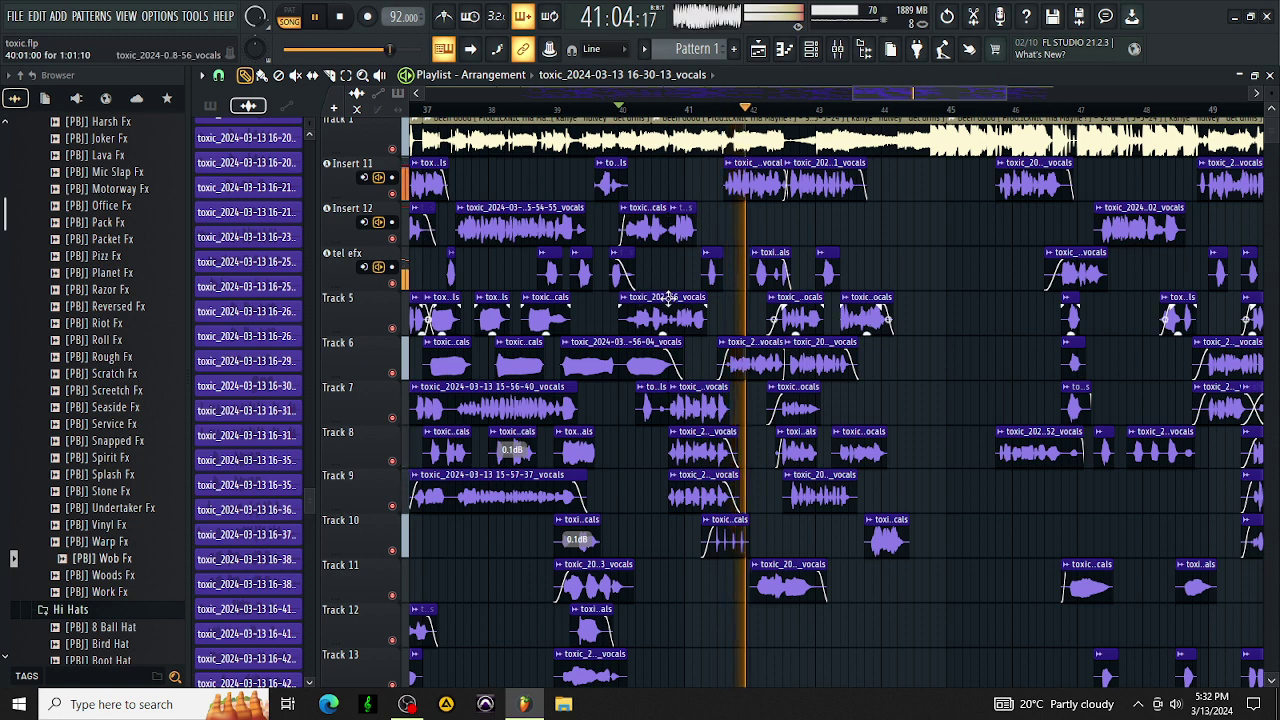
pyautogui.press('space')
pyautogui.press('space')
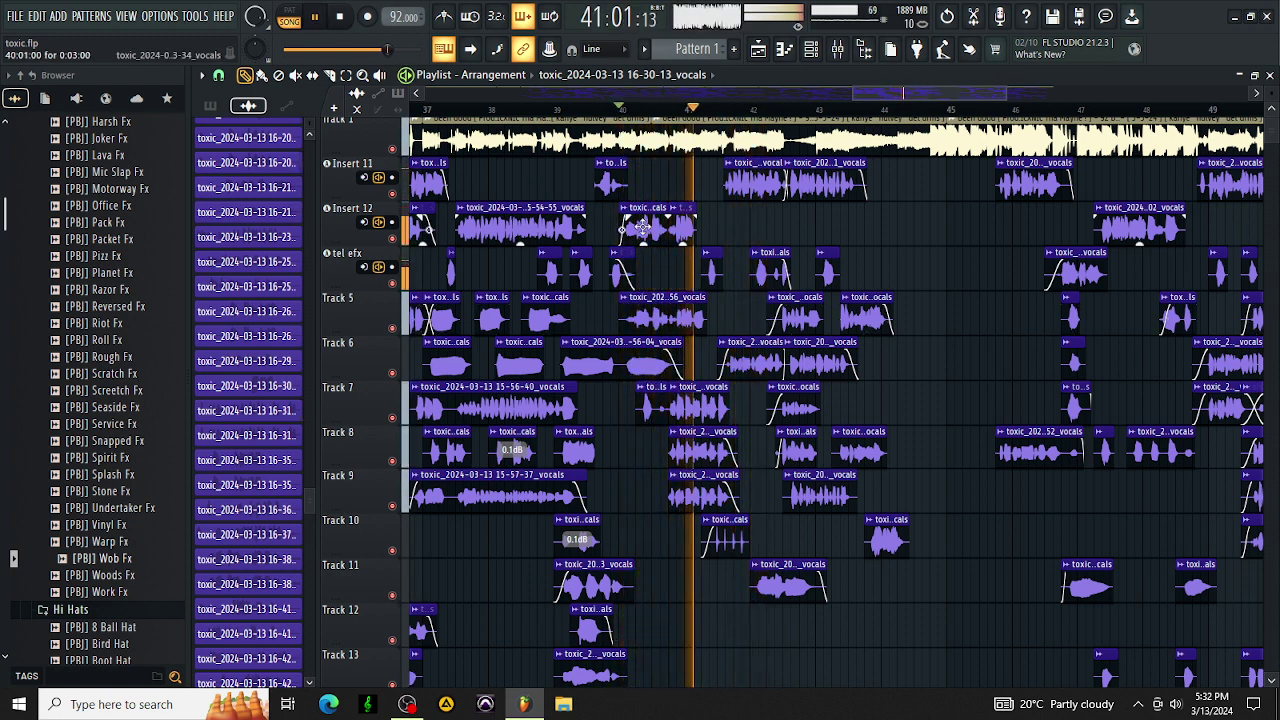
pyautogui.press('space')
pyautogui.press('space')
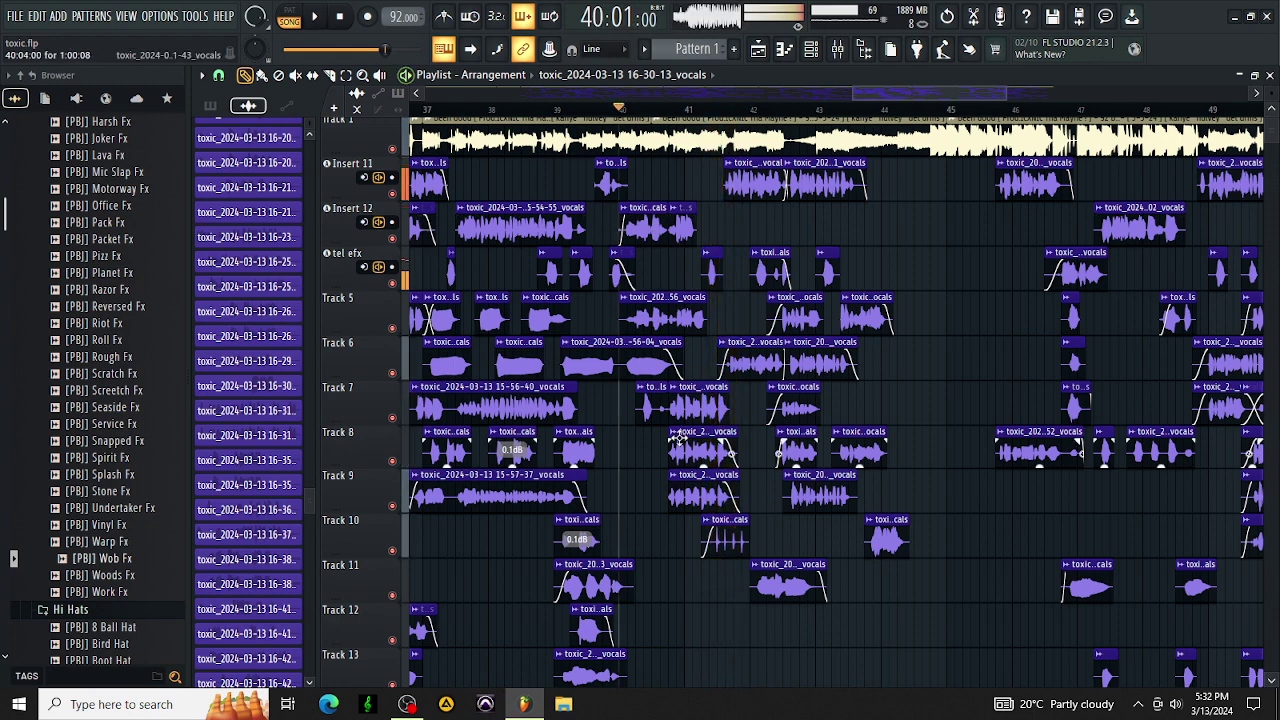
pyautogui.click(840, 50)
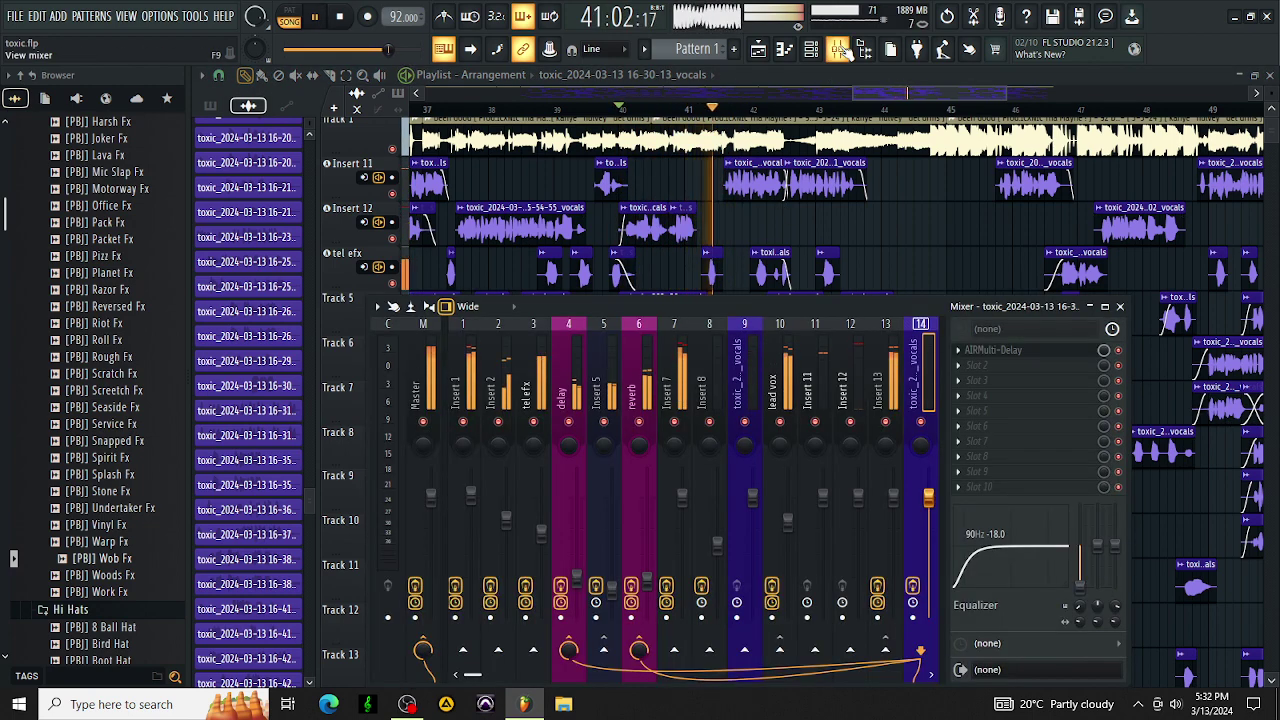
pyautogui.click(840, 50)
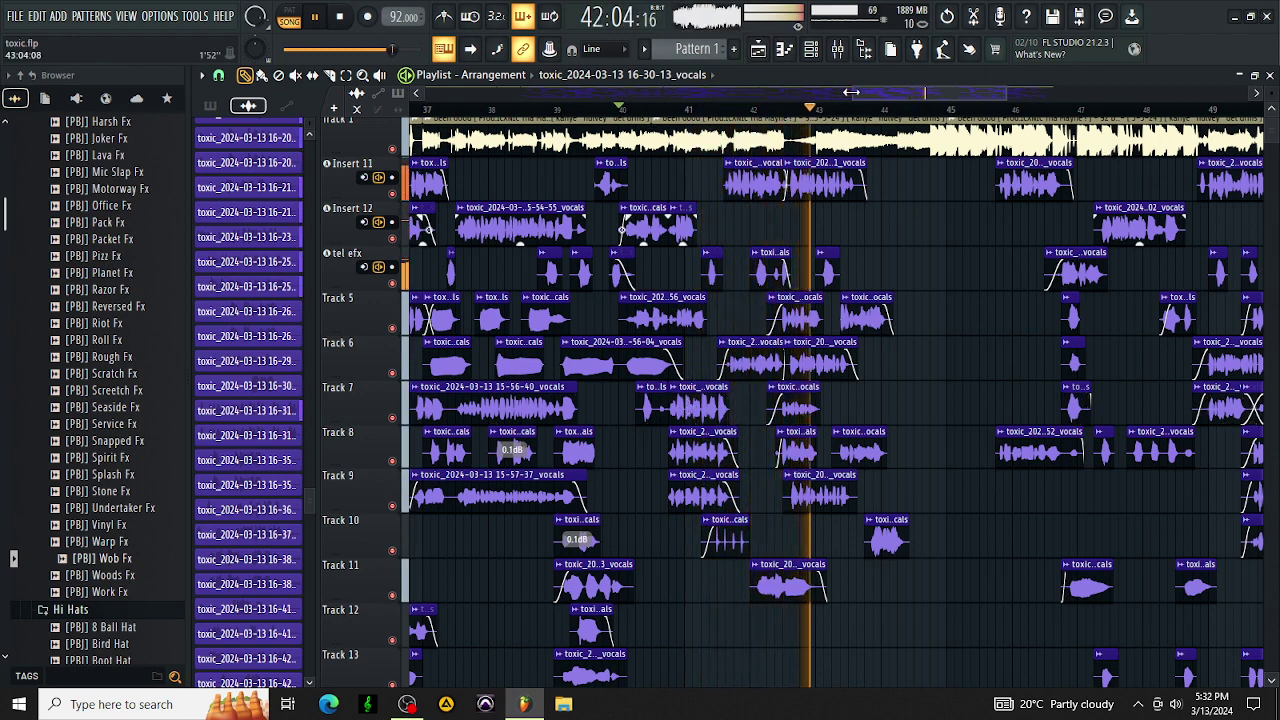
# Play the song from about bar 27 and save the project.
pyautogui.moveTo(851, 92); pyautogui.dragTo(615, 92)
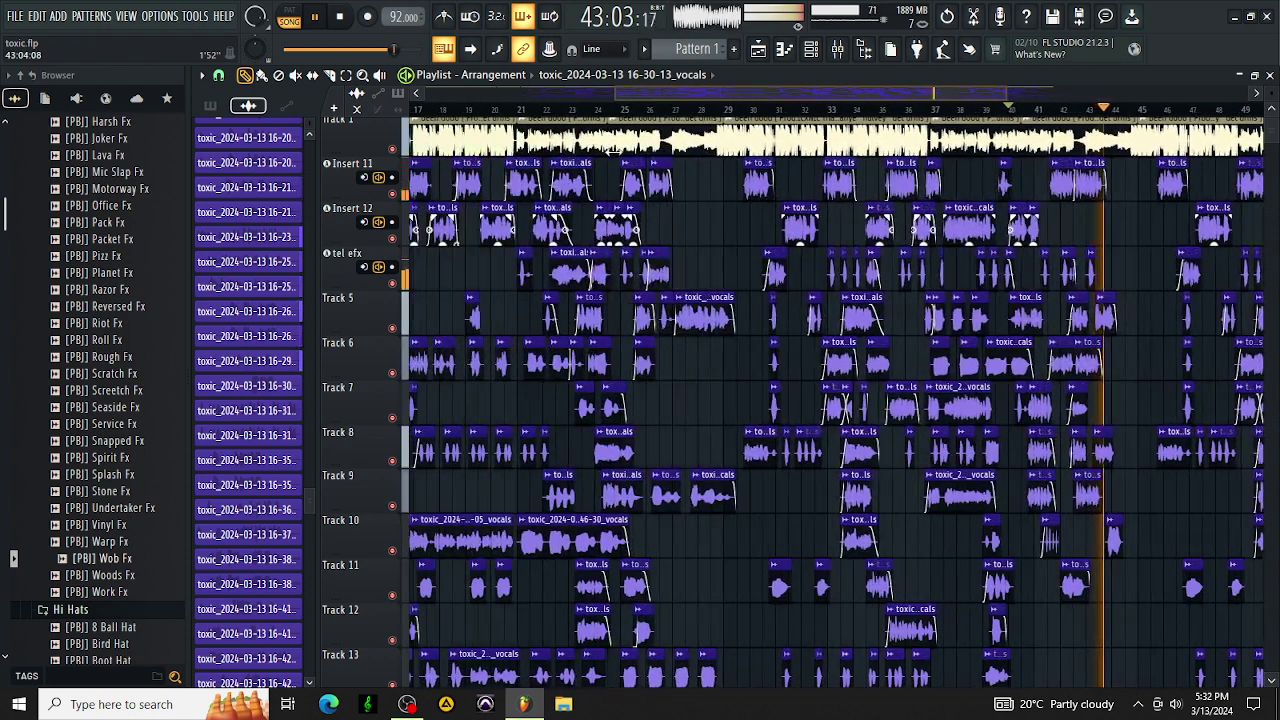
pyautogui.click(687, 108)
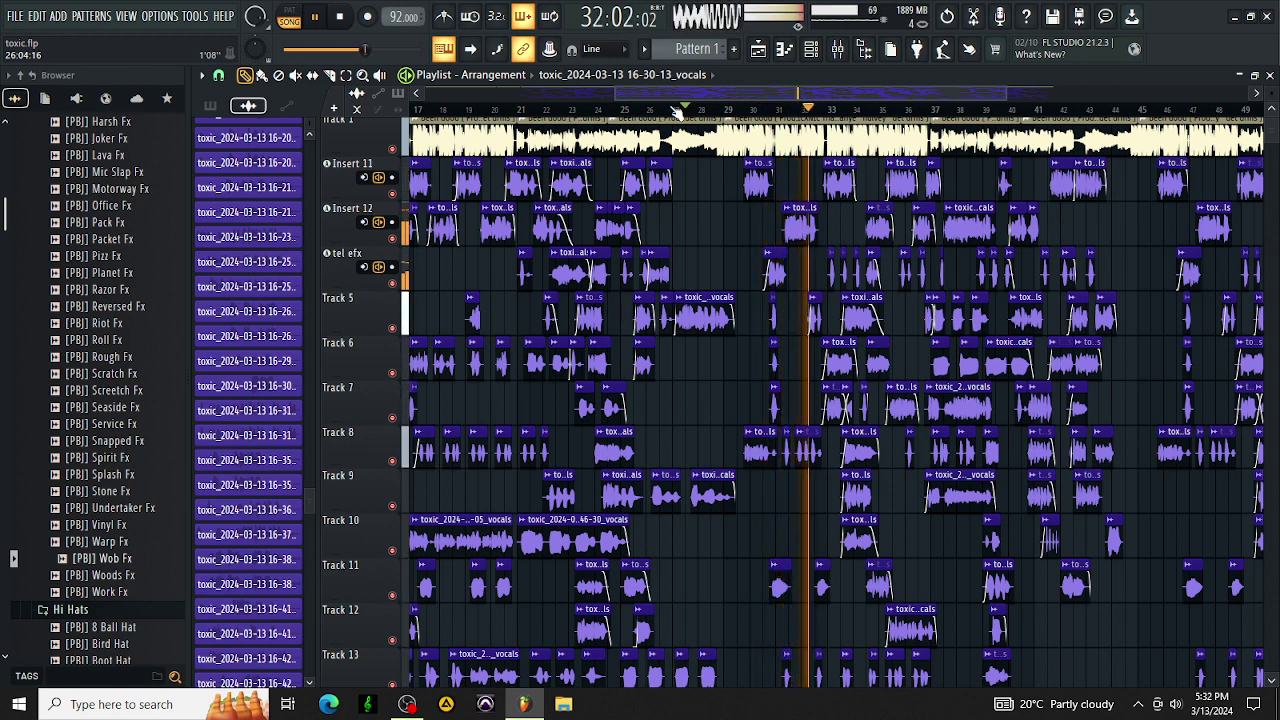
pyautogui.hotkey('ctrl', 's')
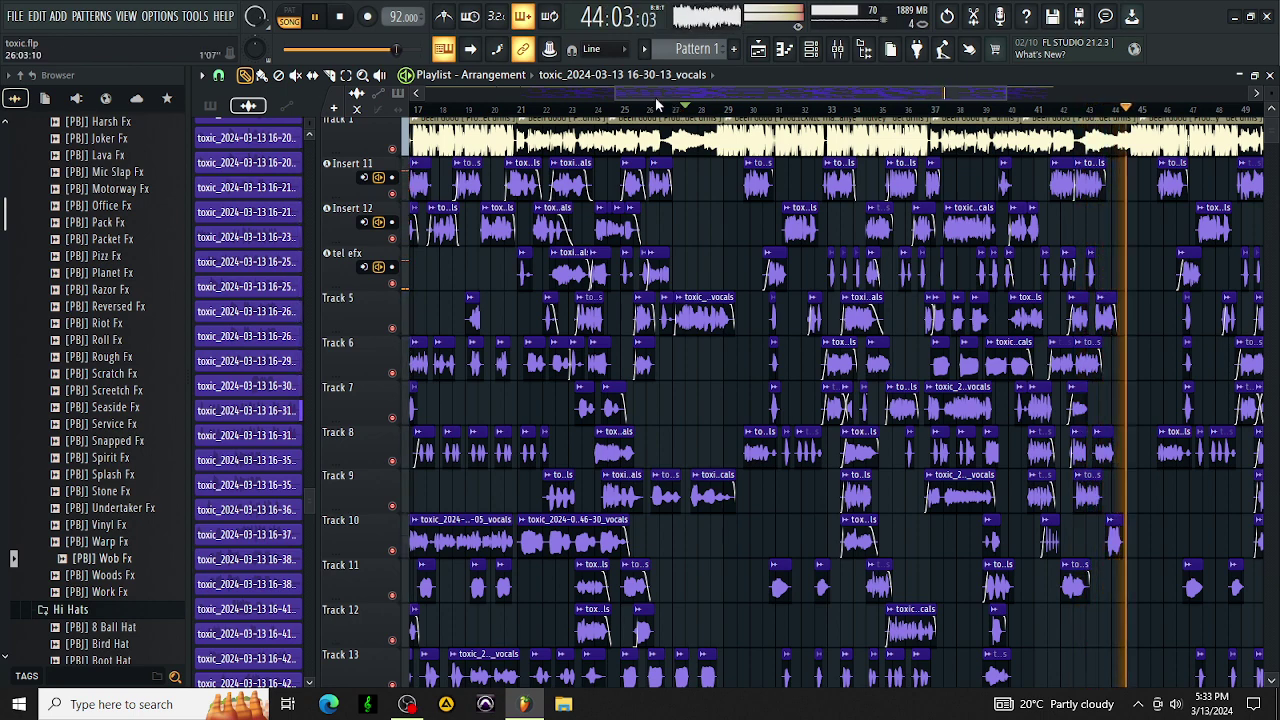
# Check the mix by replaying from about bar 41, bar 35 and bar 29.
pyautogui.click(1050, 108)
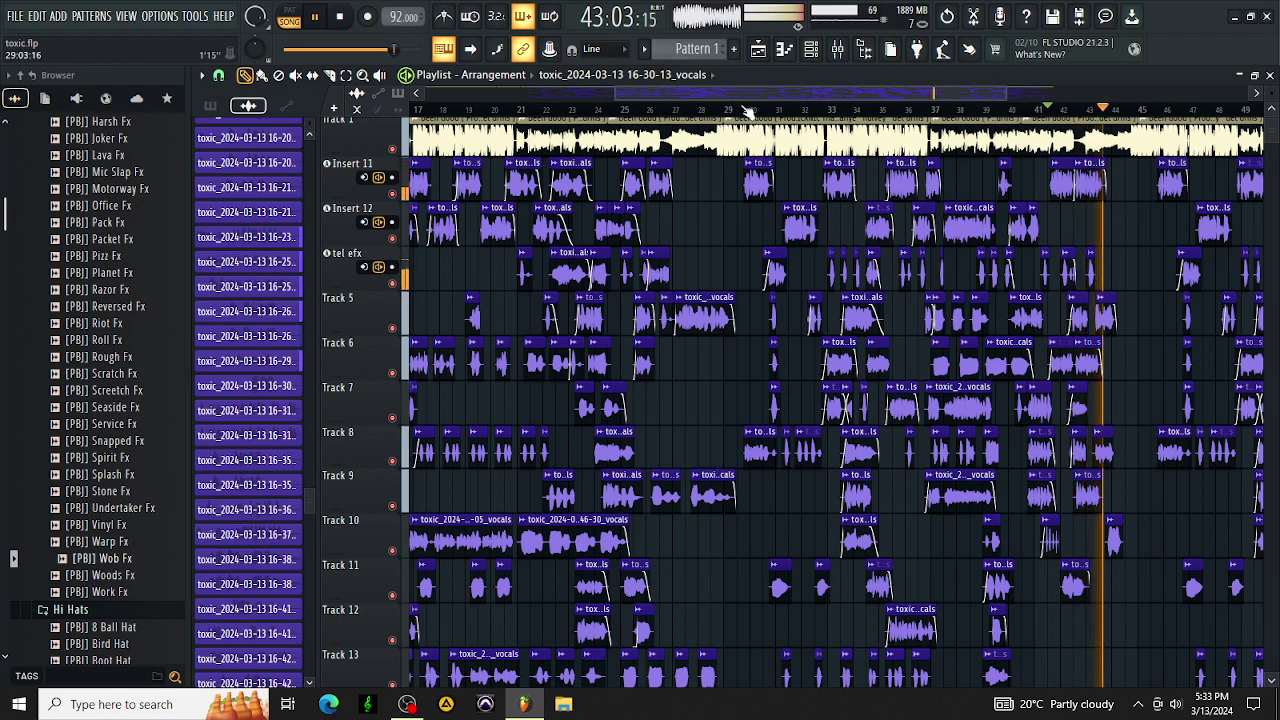
pyautogui.click(876, 110)
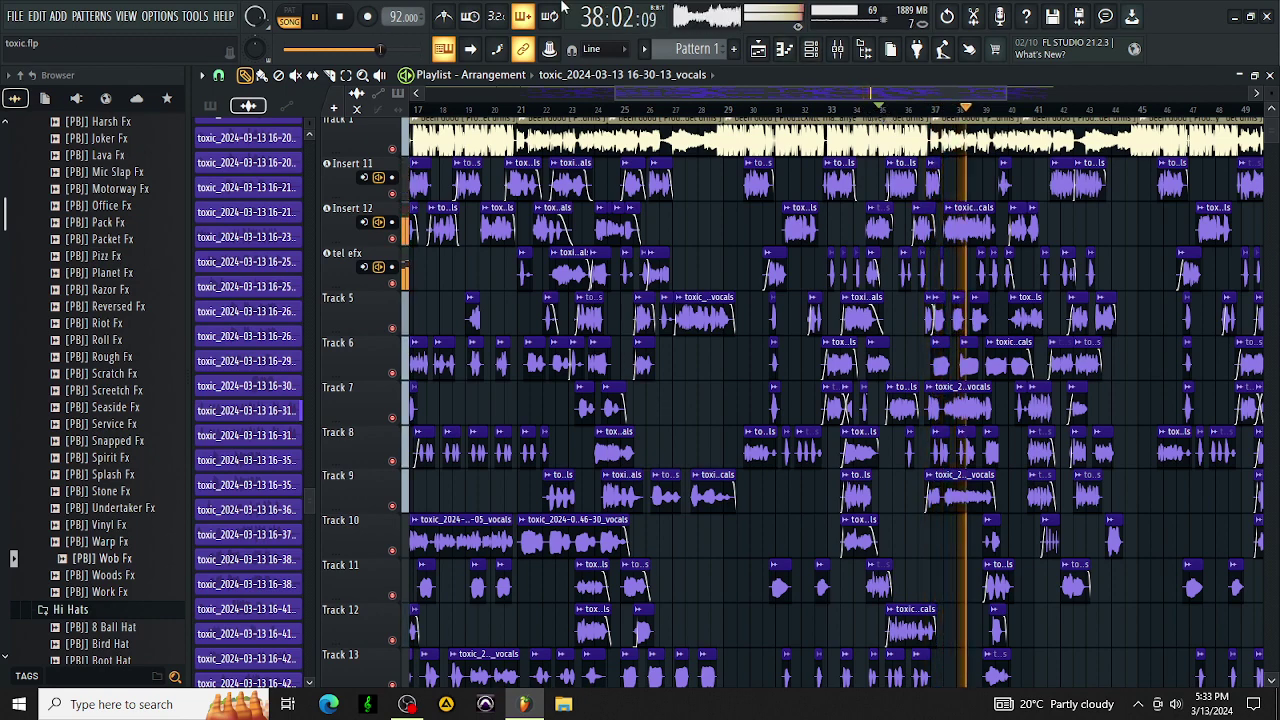
pyautogui.click(716, 108)
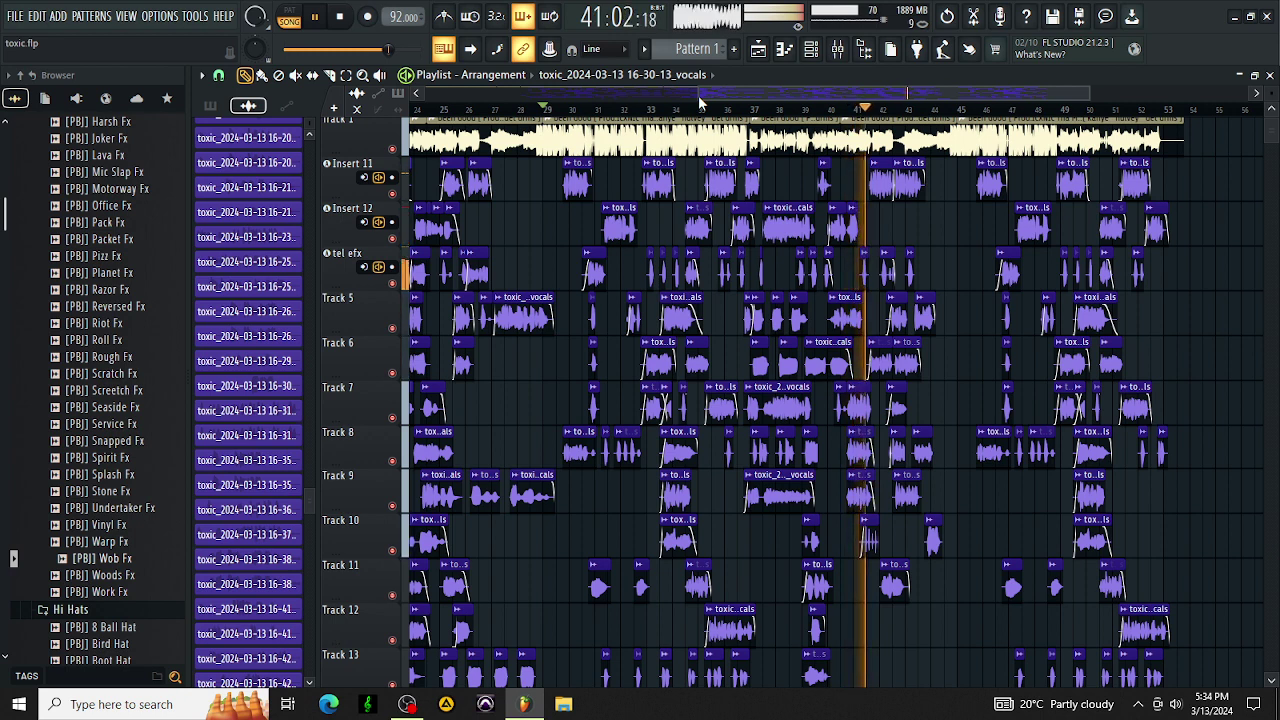
pyautogui.press('space')
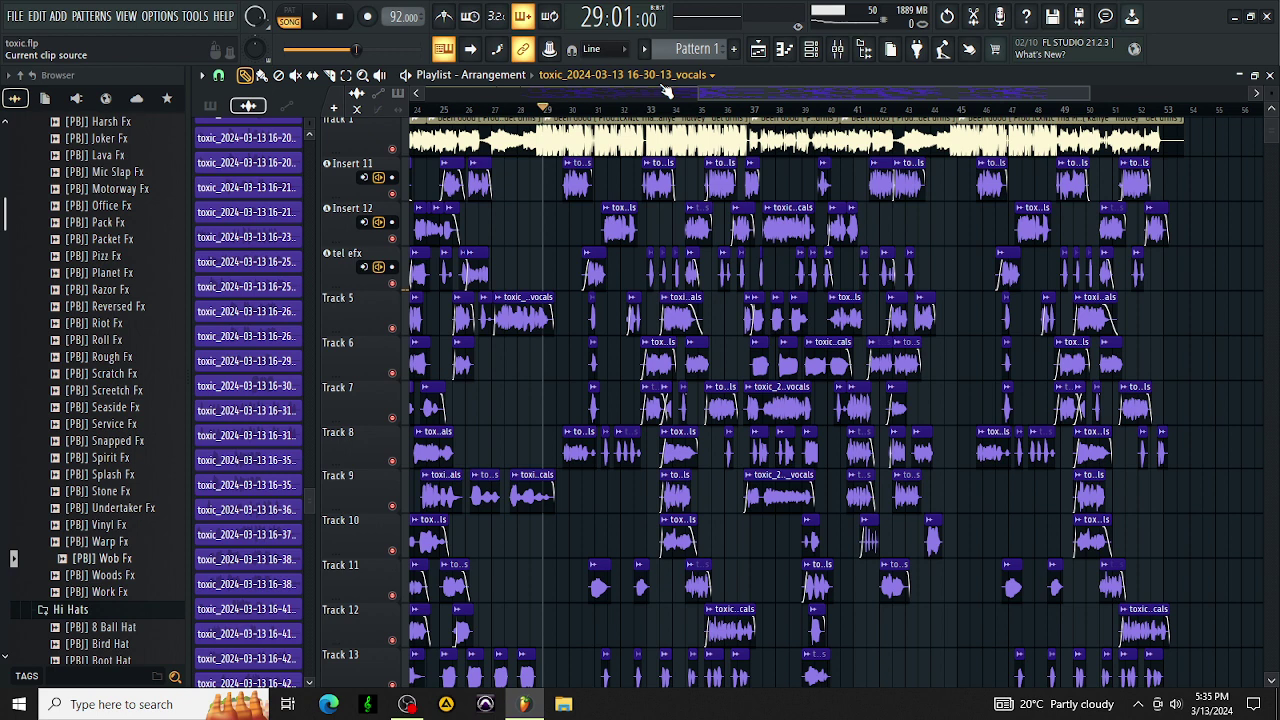
pyautogui.press('space')
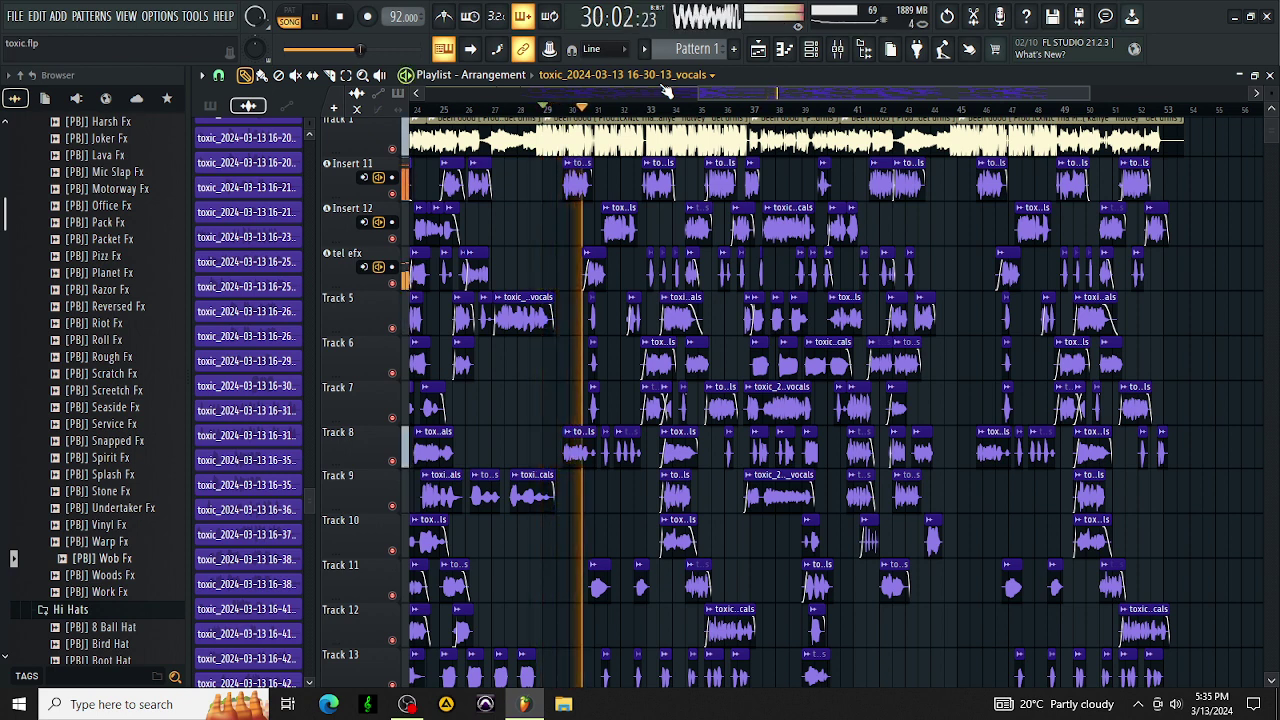
# Play the song from bar 26 and raise the channel volume of the 16-10-33 vocals clip on Insert 11 to 89%.
pyautogui.click(470, 108)
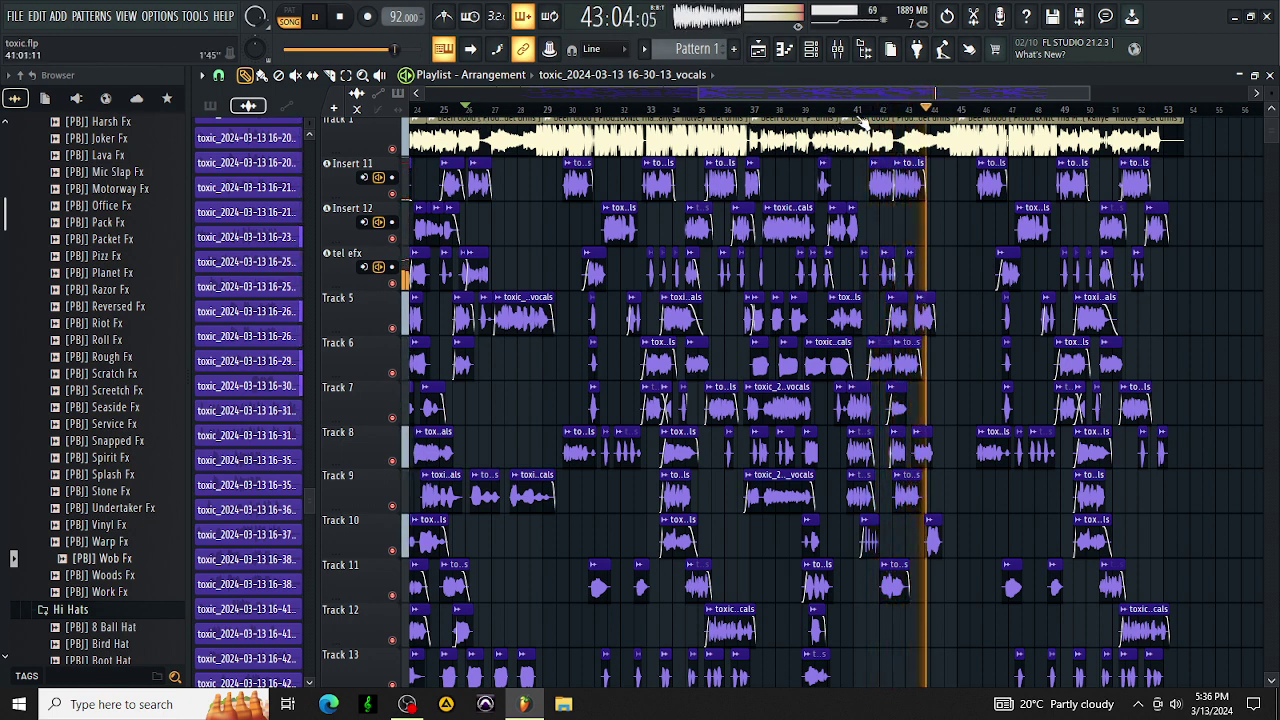
pyautogui.doubleClick(646, 190)
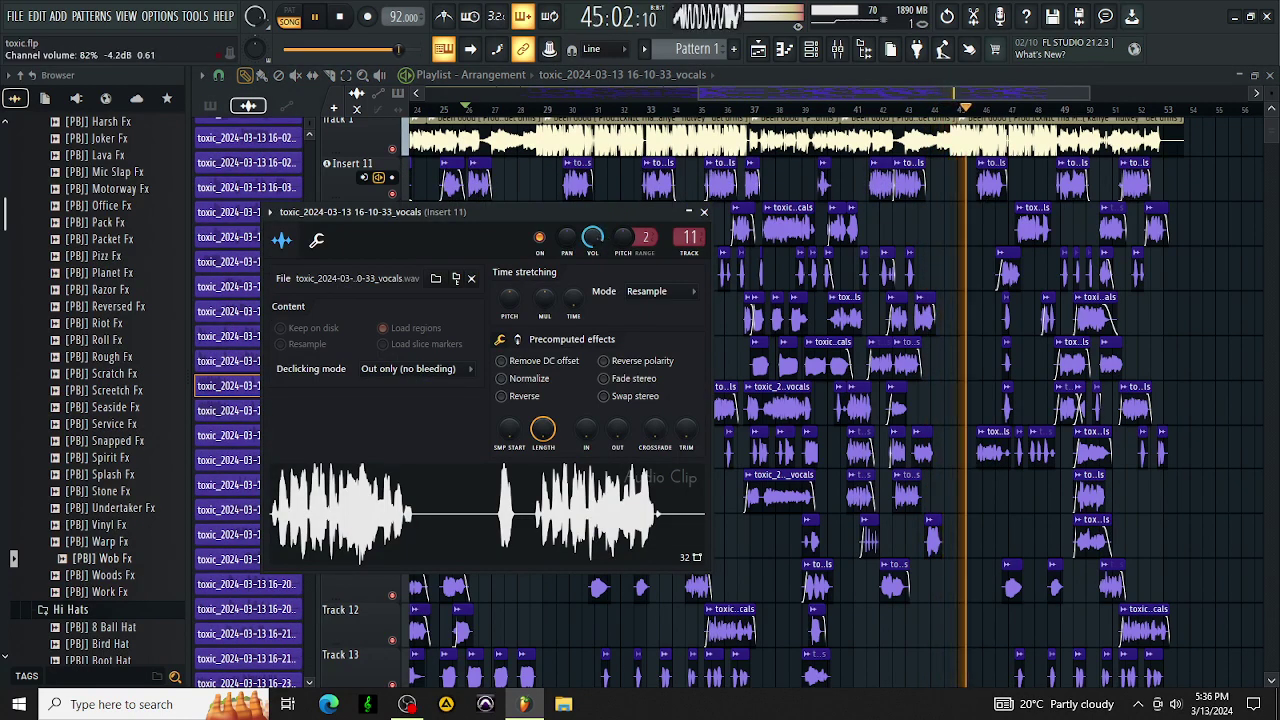
pyautogui.scroll(2, 593, 237)
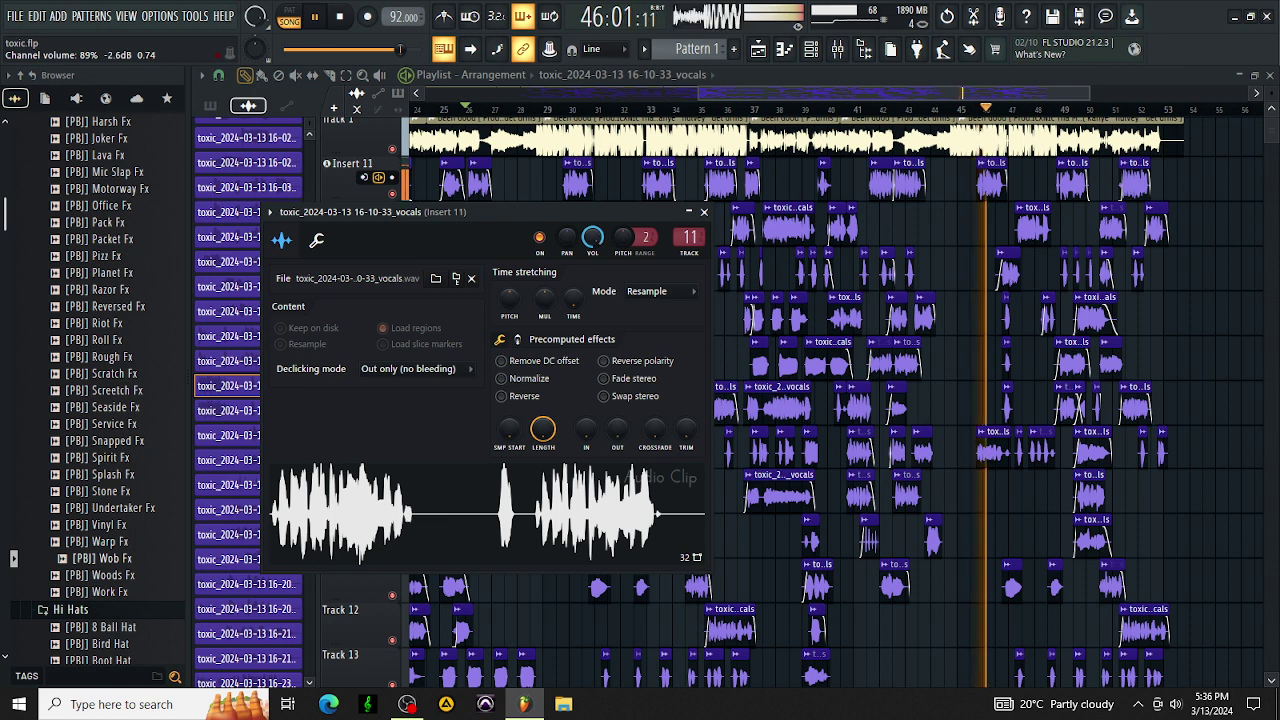
pyautogui.click(703, 212)
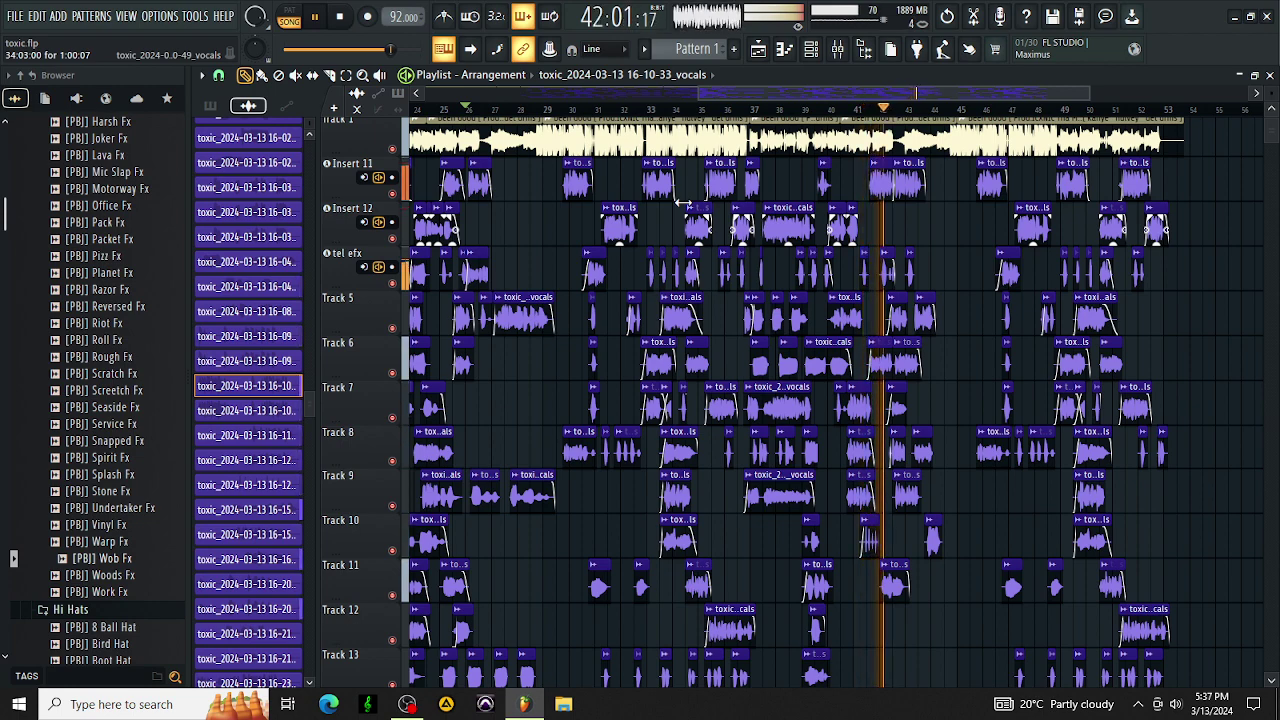
# Check the mixer levels around Insert 11 during playback and stop the song.
pyautogui.scroll(1, 788, 185)
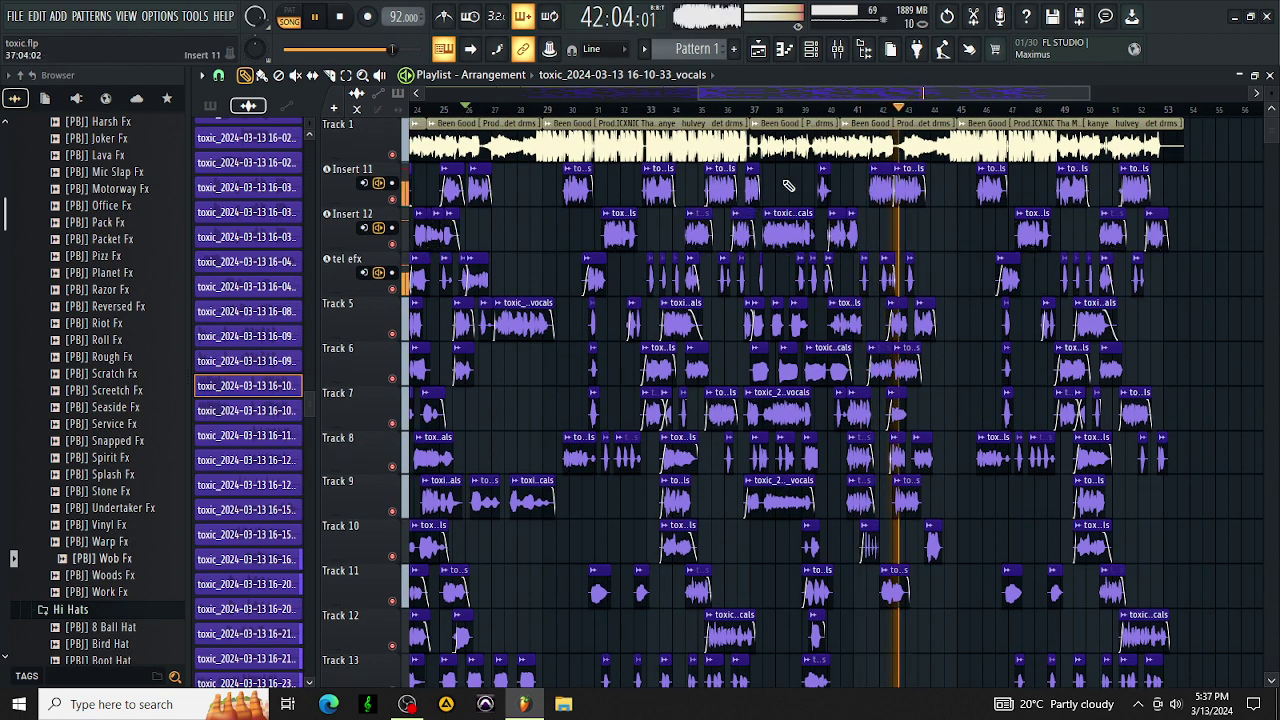
pyautogui.click(838, 49)
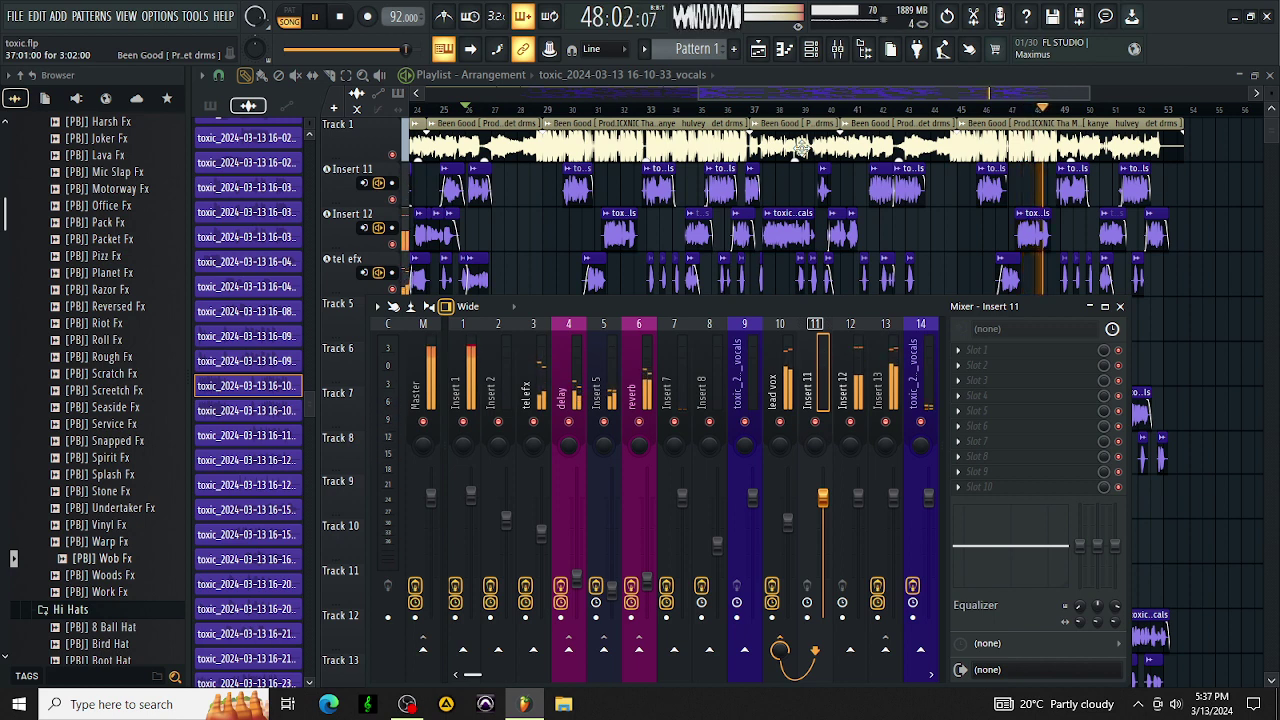
pyautogui.press('space')
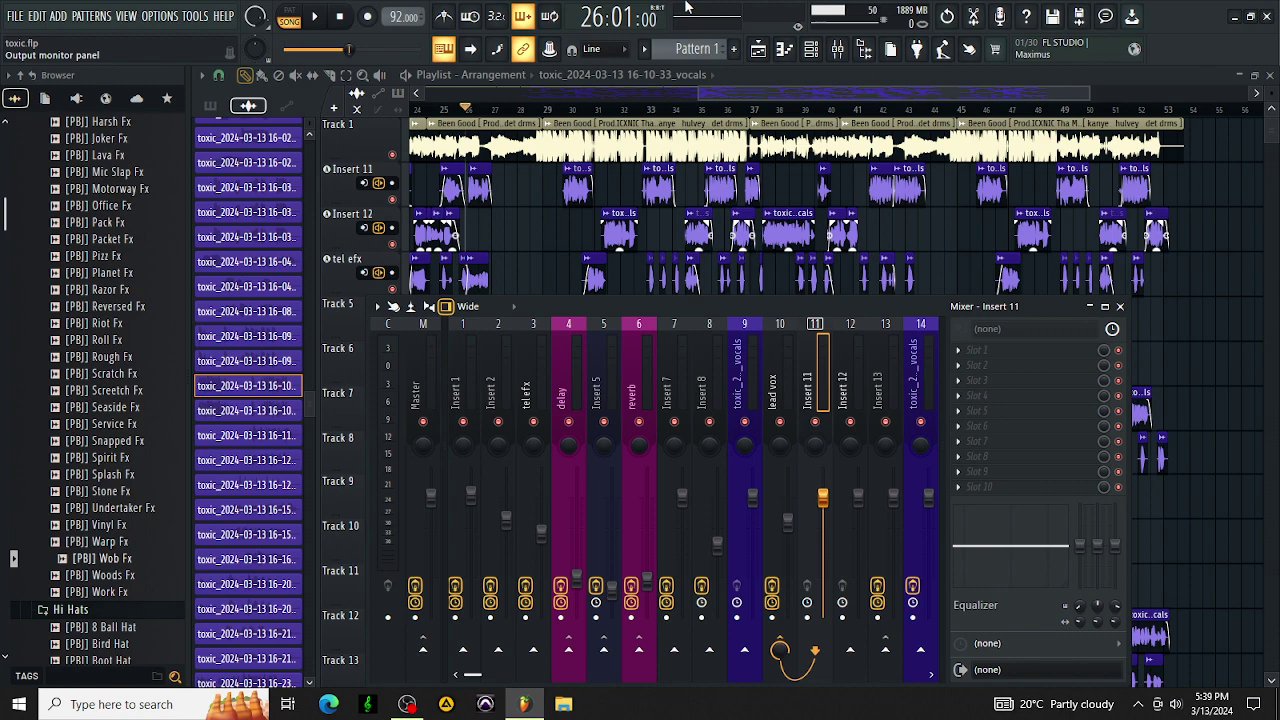
# Check the mix from bar 9 with the mixer closed, replaying from about bar 15 and bar 14.
pyautogui.moveTo(806, 104); pyautogui.dragTo(589, 75)
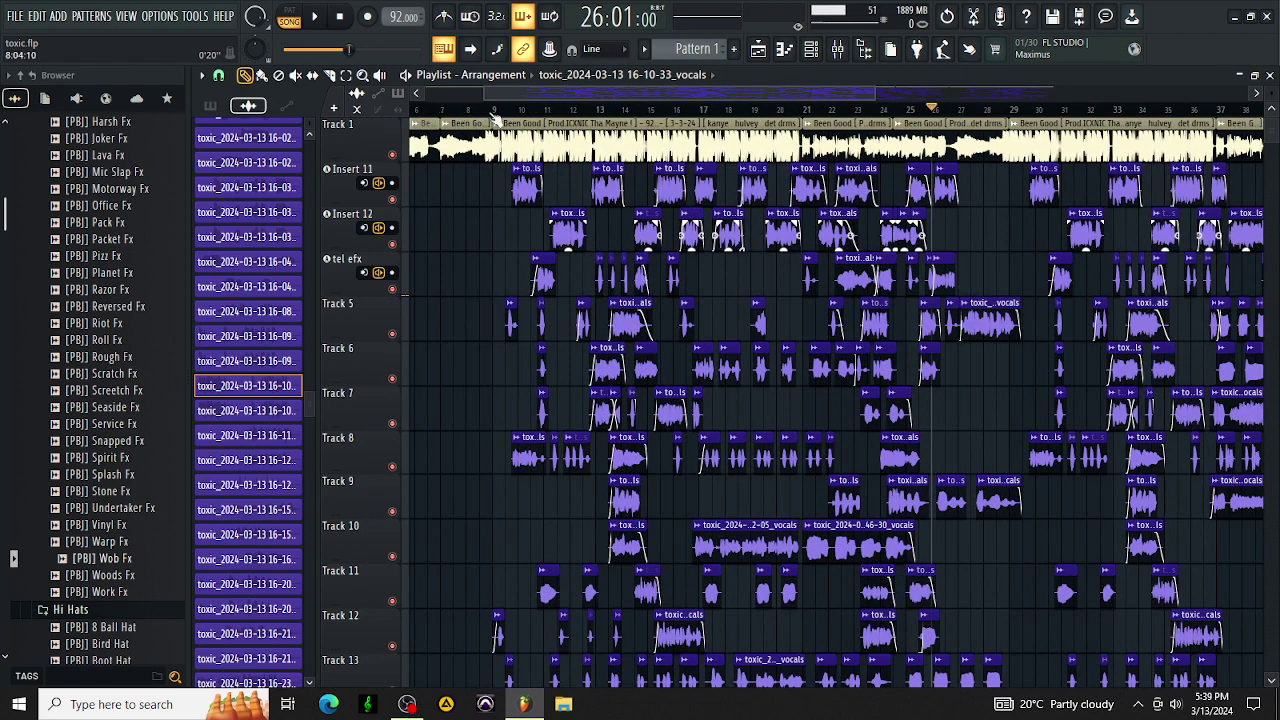
pyautogui.press('space')
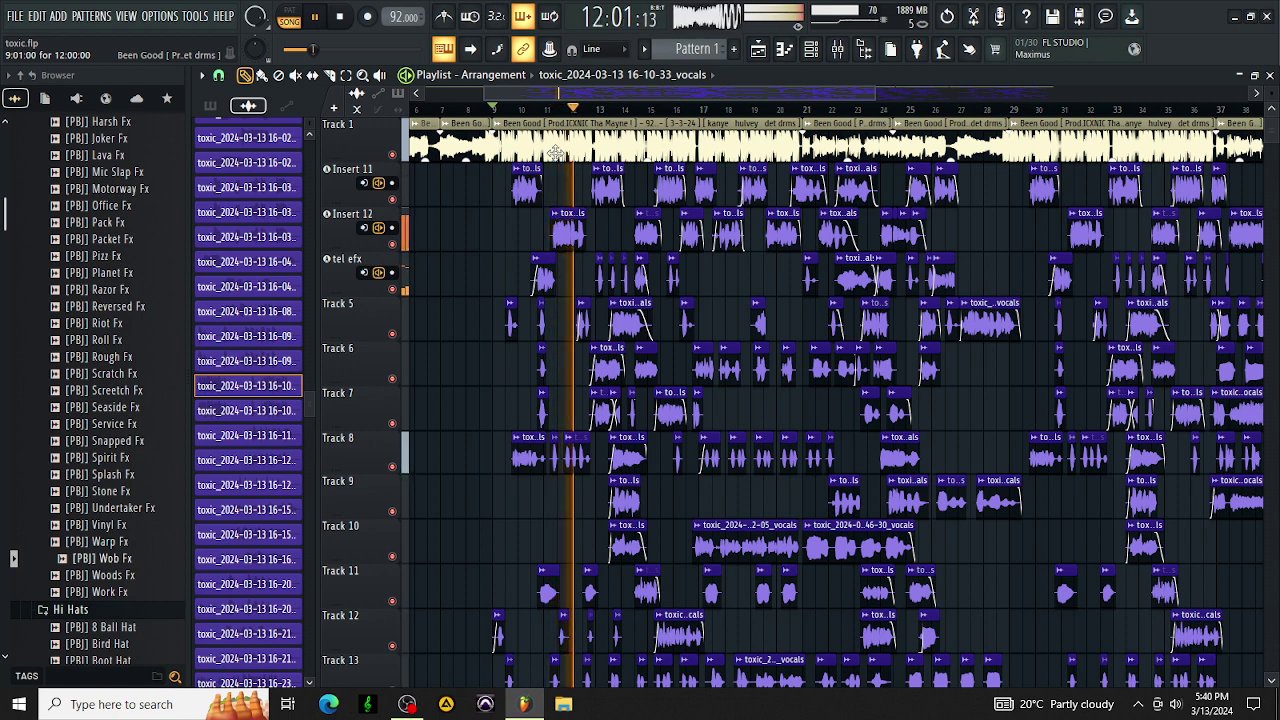
pyautogui.press('space')
pyautogui.press('space')
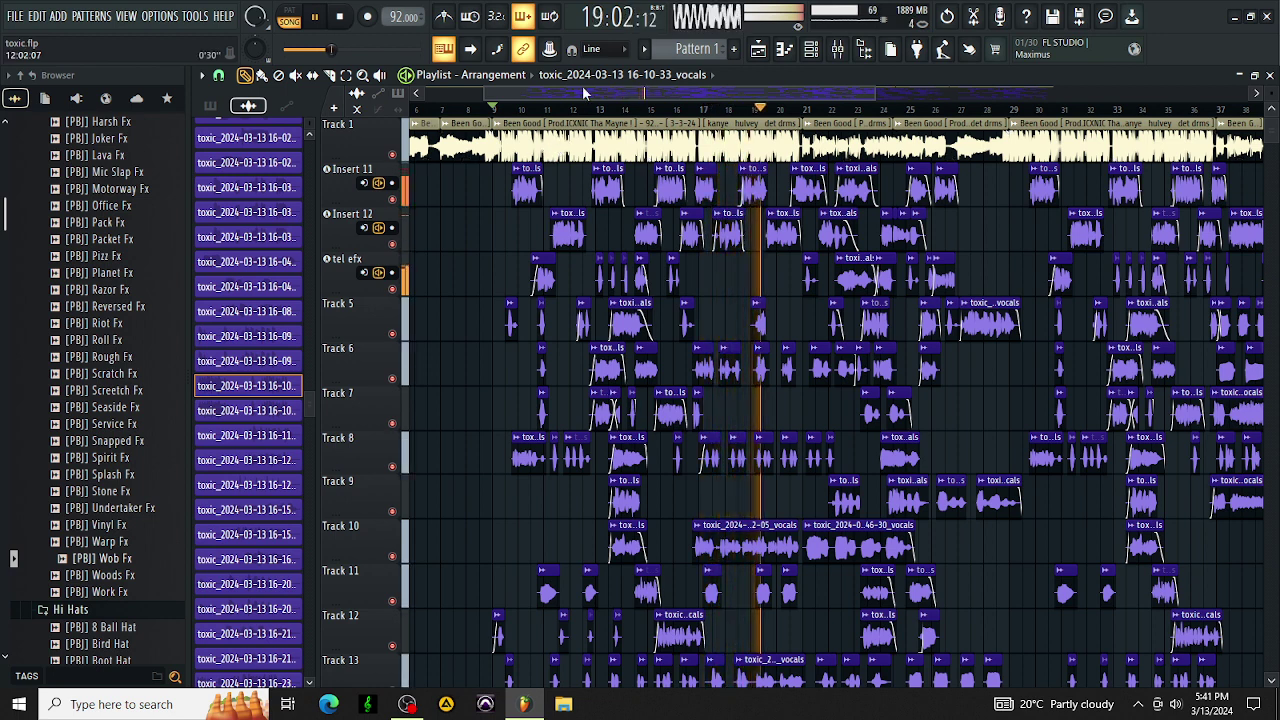
pyautogui.click(662, 108)
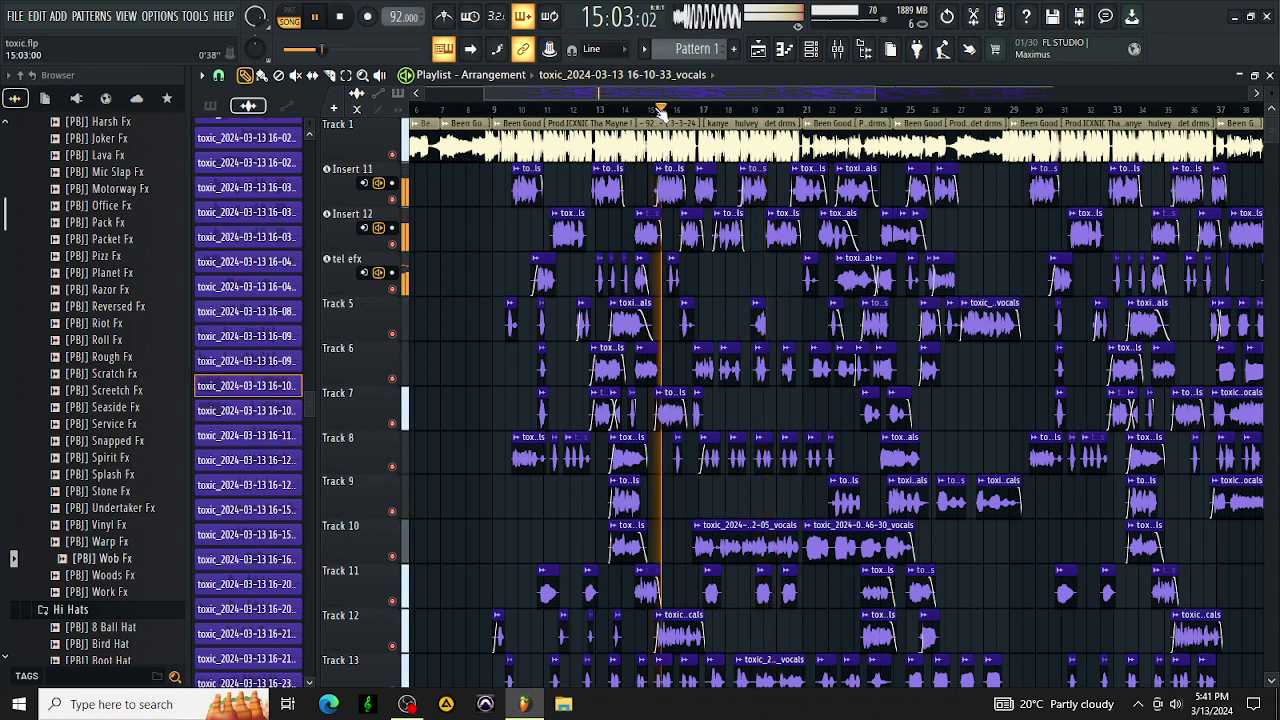
pyautogui.click(637, 108)
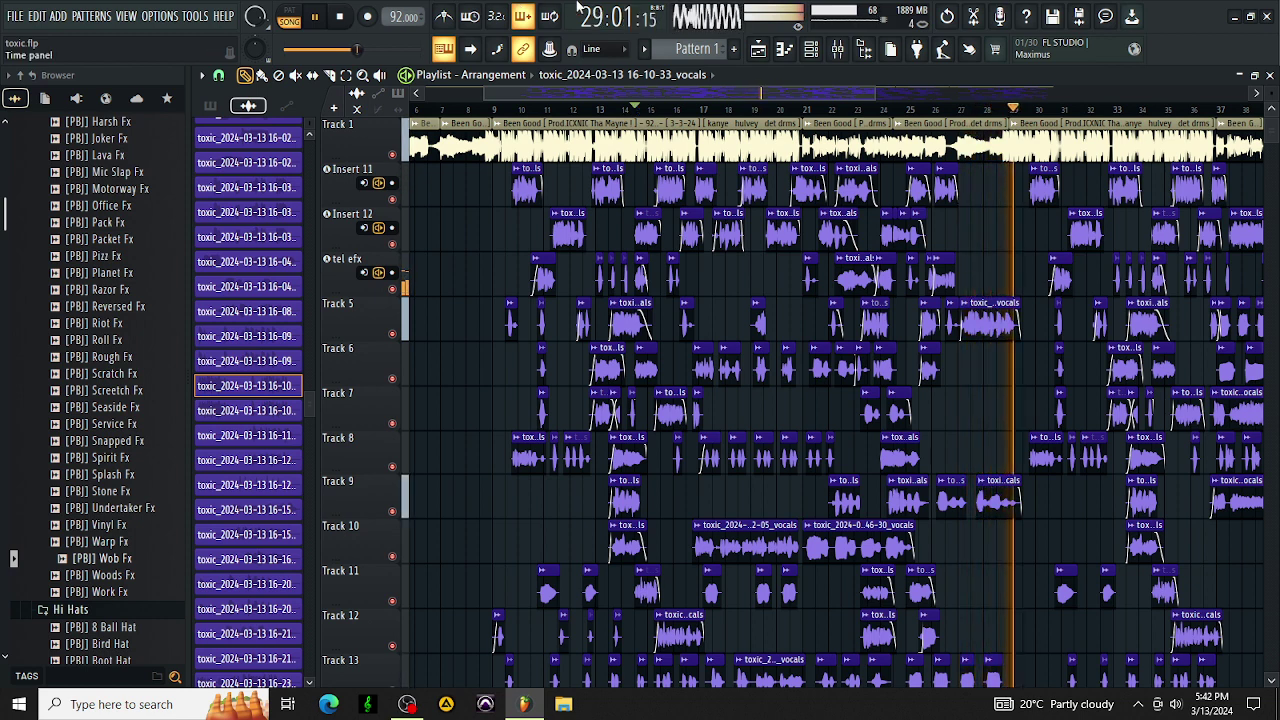
# Restart playback from bar 14, look over the vocal tracks down to Track 17, and stop the song.
pyautogui.press('space')
pyautogui.press('space')
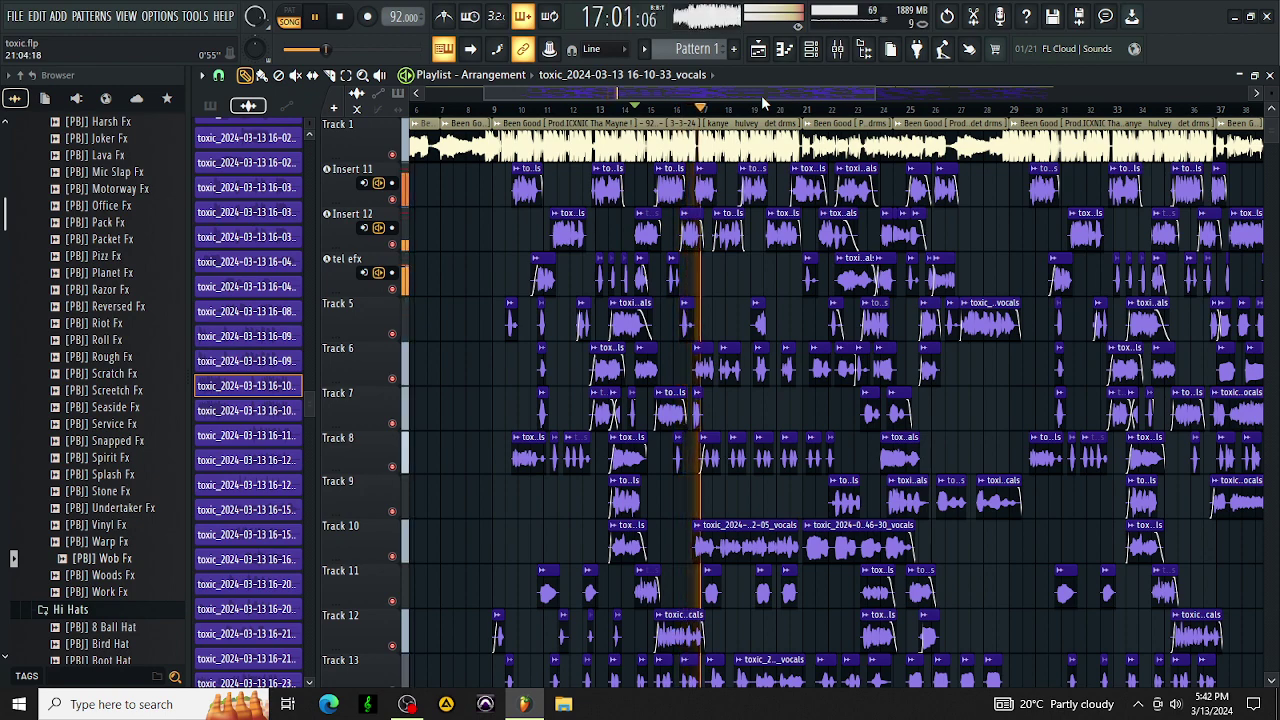
pyautogui.press('space')
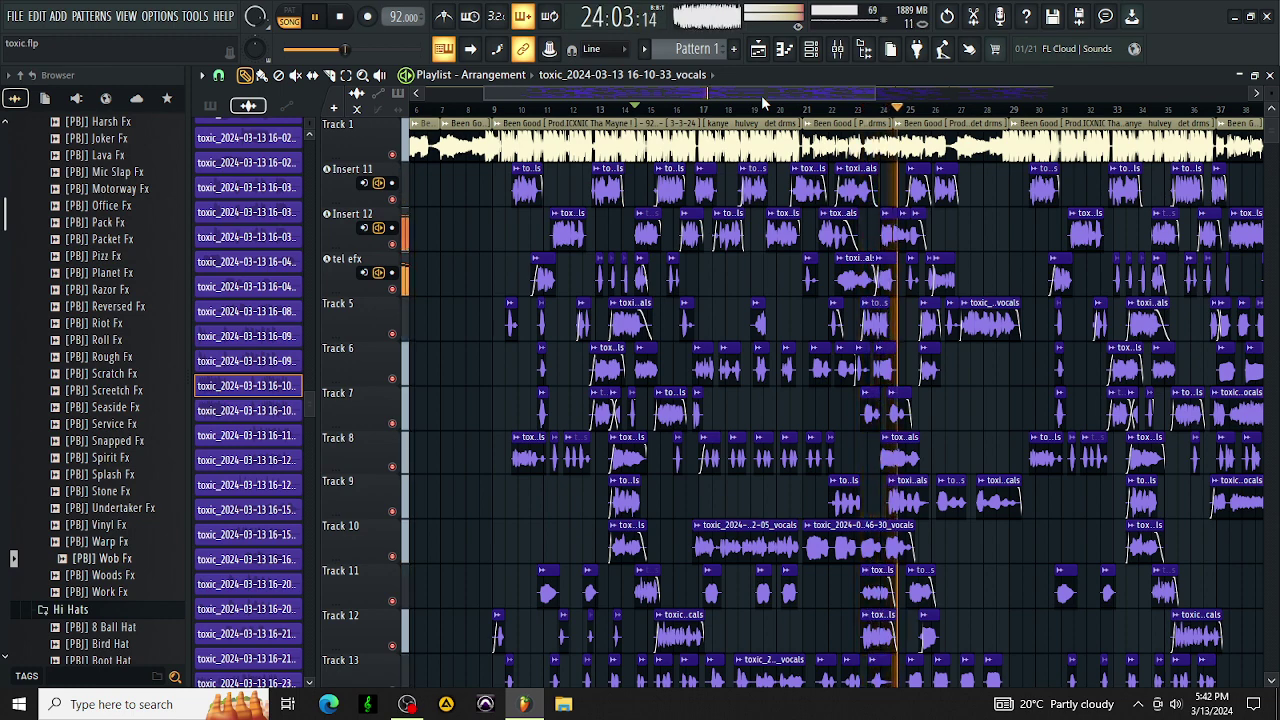
pyautogui.hscroll(3, 757, 95)
pyautogui.scroll(-4, 792, 255)
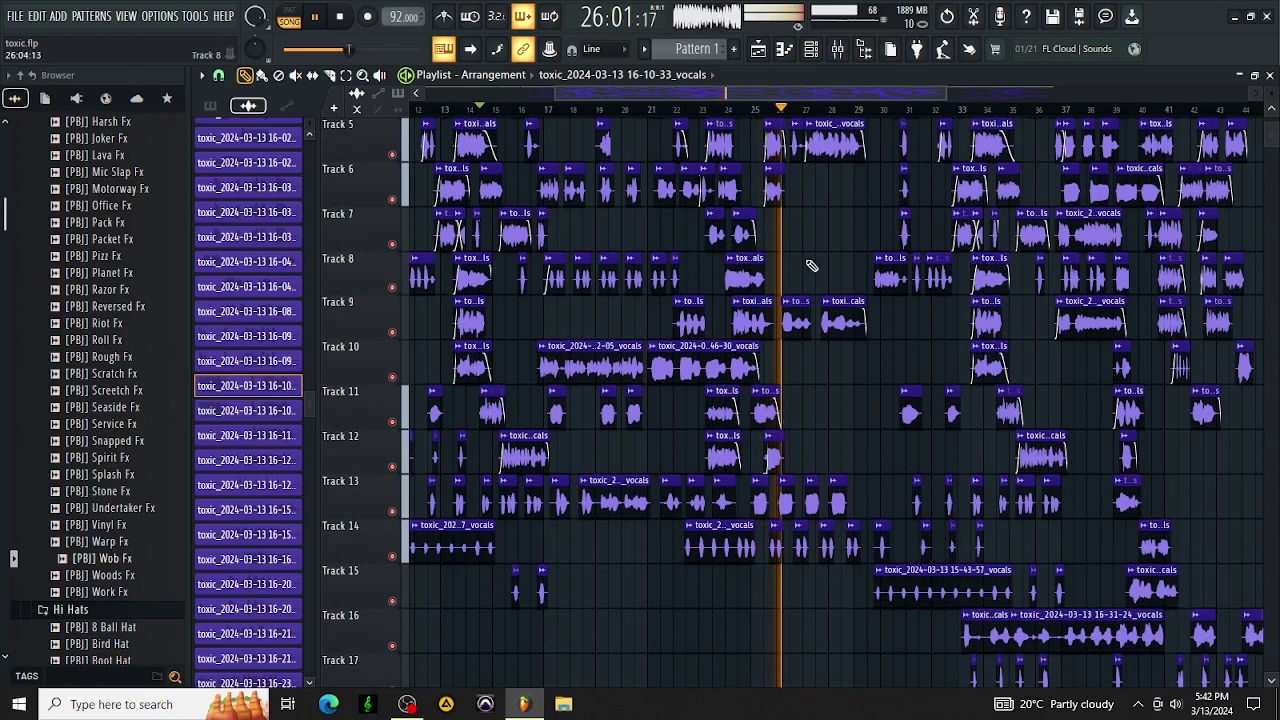
pyautogui.scroll(1, 805, 262)
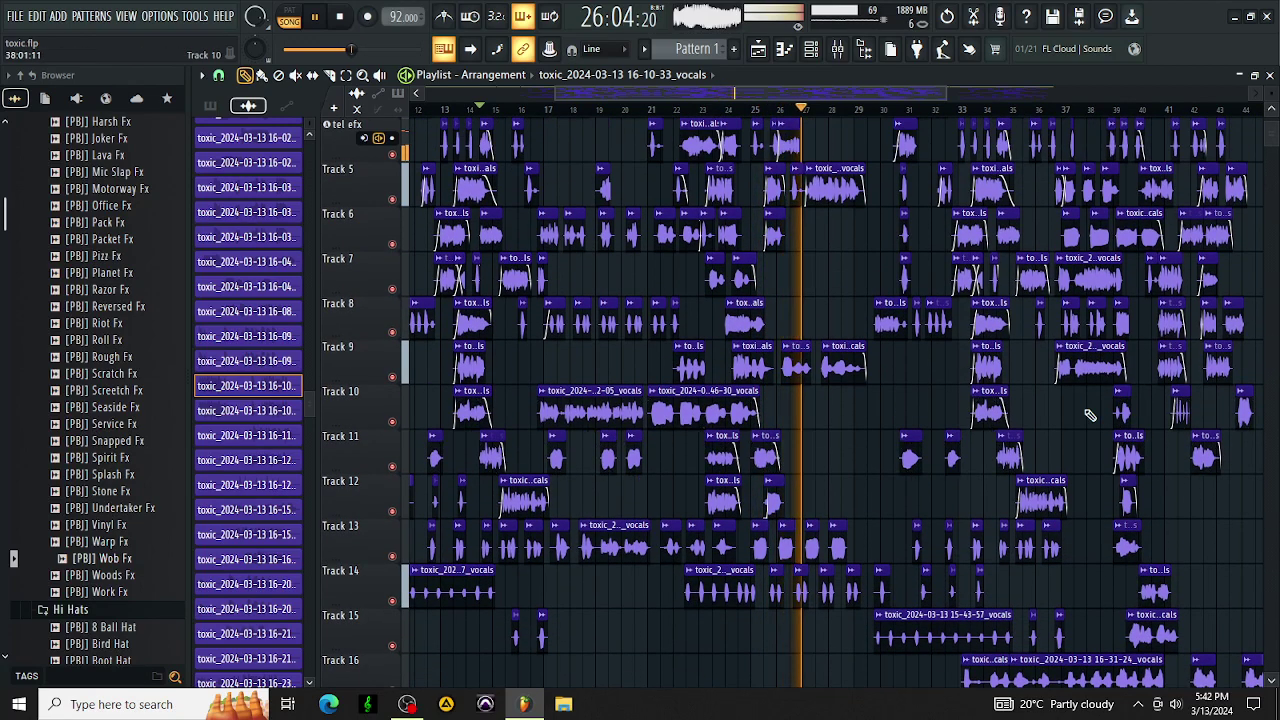
pyautogui.scroll(3, 1060, 420)
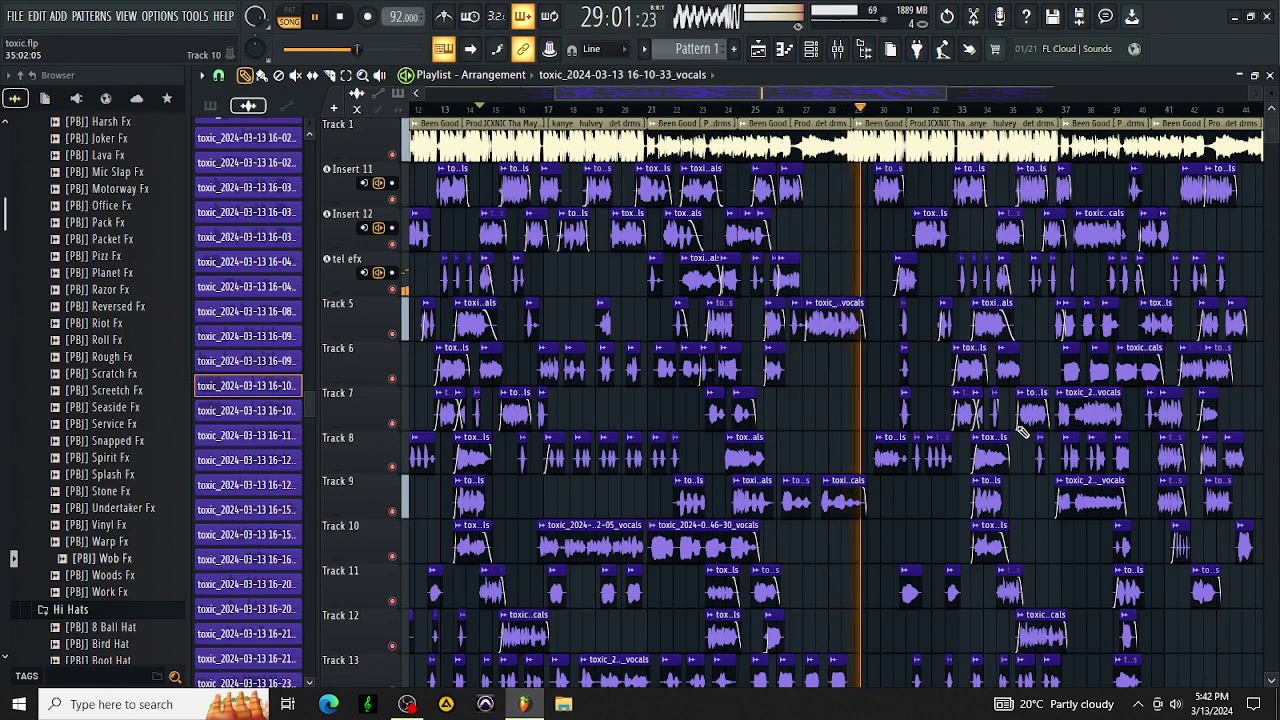
pyautogui.press('space')
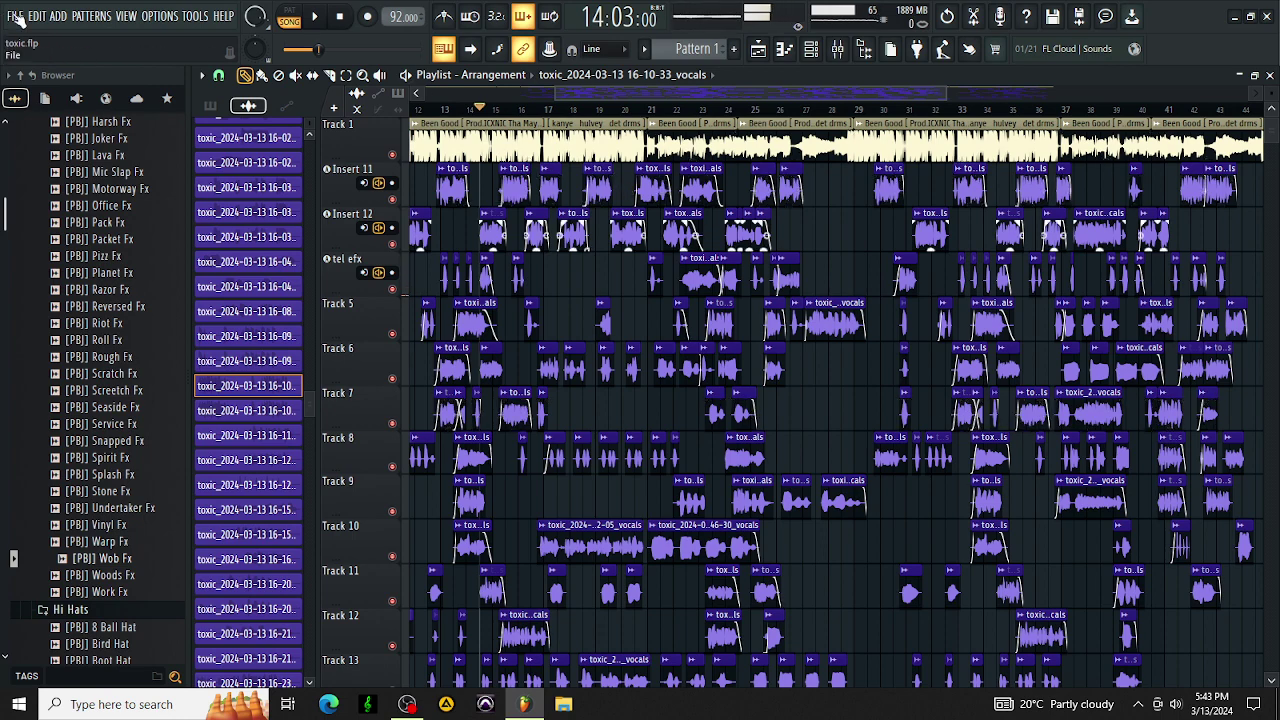
# Start exporting the song as a wave file and choose the songs folder as its destination.
pyautogui.click(15, 16)
pyautogui.moveTo(72, 187)
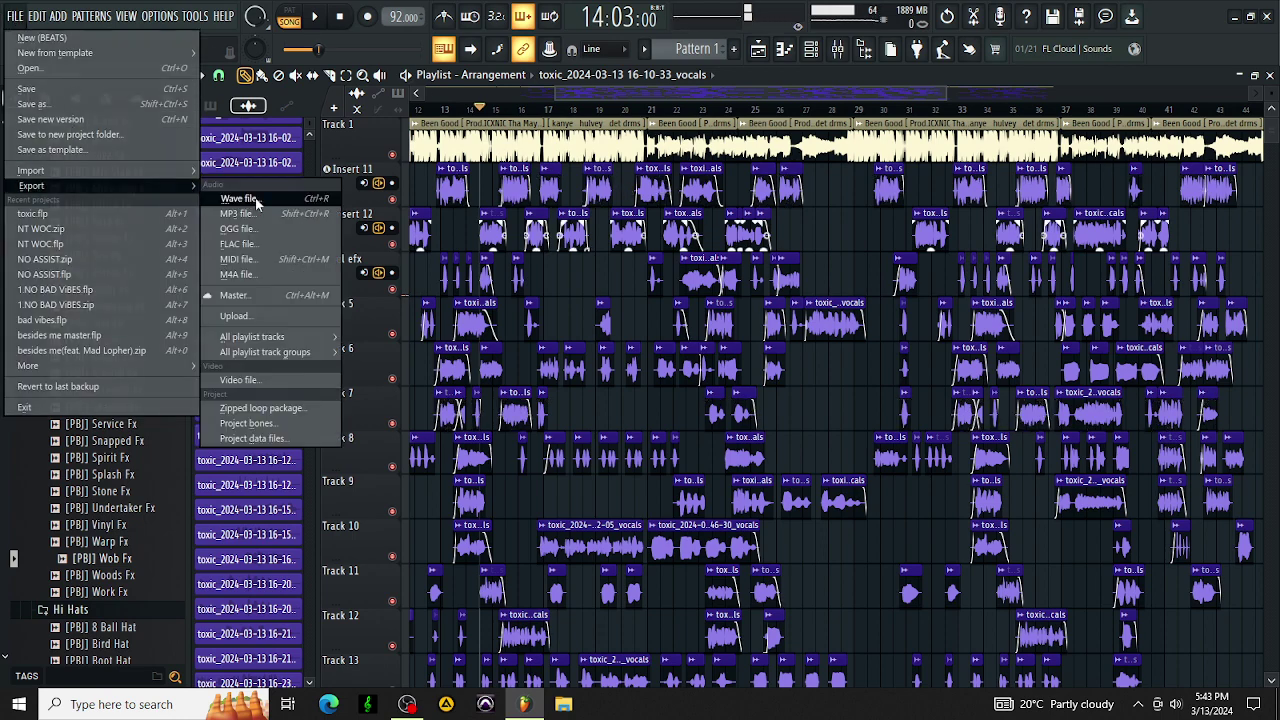
pyautogui.click(240, 196)
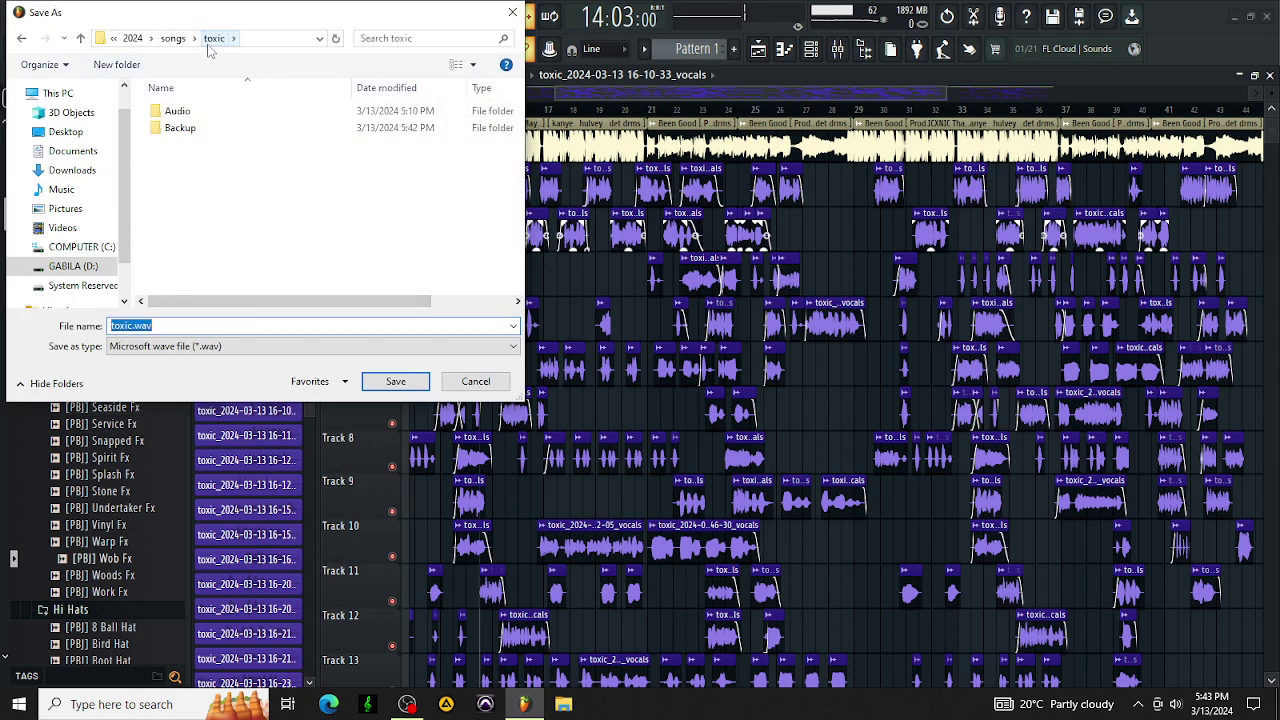
pyautogui.click(172, 38)
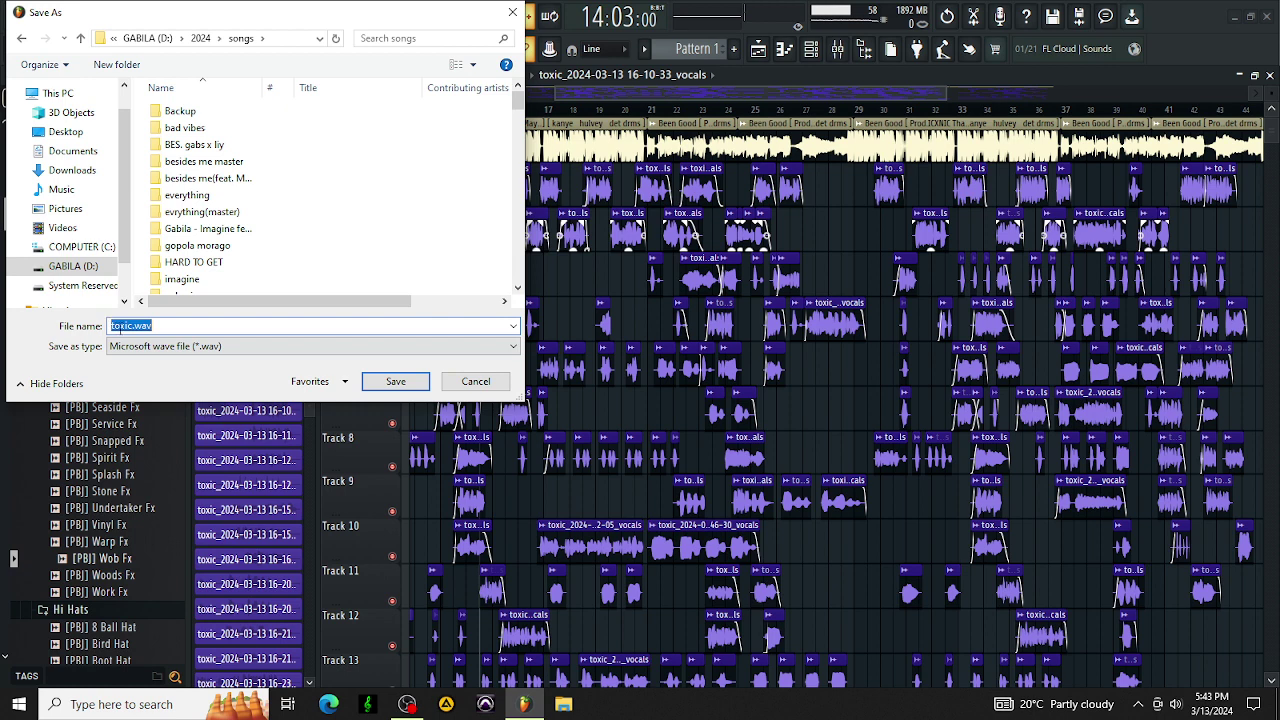
# Name the exported wave file TOXiC.
pyautogui.click(131, 326)
pyautogui.doubleClick(131, 326)
pyautogui.press('BackSpace')
pyautogui.write('TOXIC')
pyautogui.press('BackSpace')
pyautogui.press('BackSpace')
pyautogui.write('iC')
pyautogui.press('BackSpace')
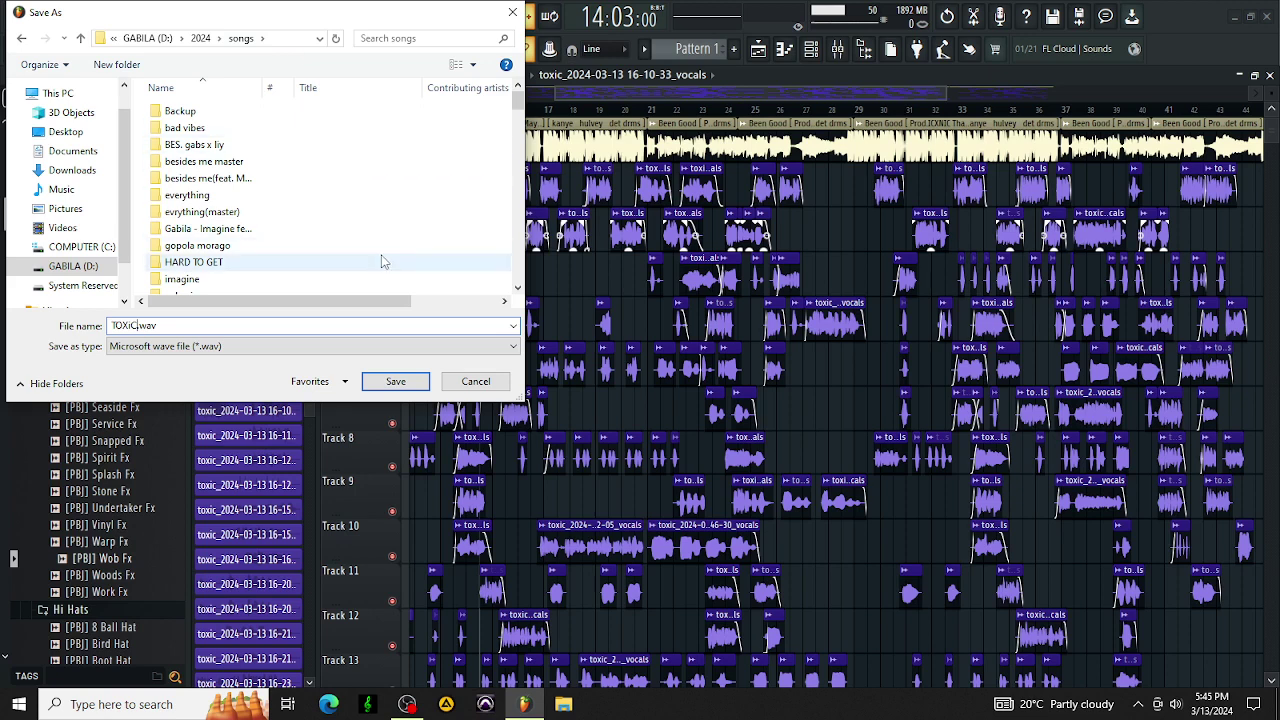
# Clear the export's file name, keeping only the .wav extension.
pyautogui.moveTo(517, 115)
pyautogui.mouseDown()
pyautogui.moveTo(518, 142)
pyautogui.moveTo(518, 95)
pyautogui.mouseUp()
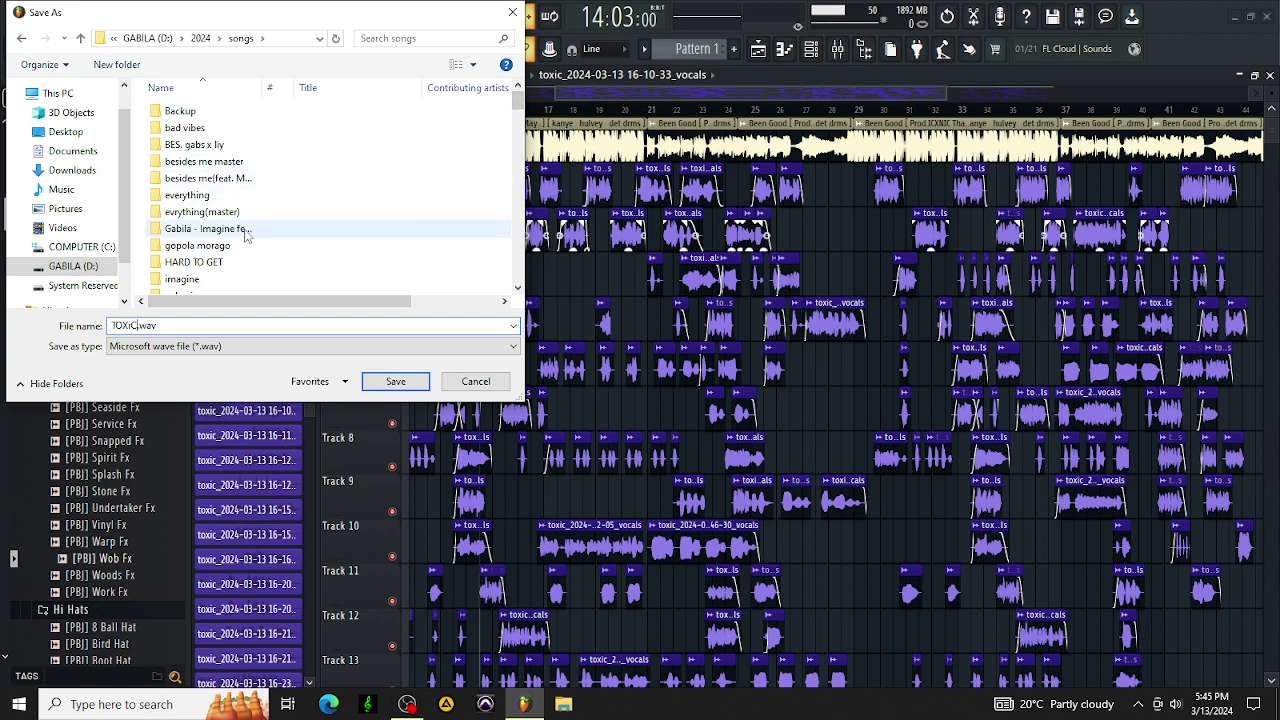
pyautogui.press('BackSpace')
pyautogui.press('BackSpace')
pyautogui.press('BackSpace')
pyautogui.press('BackSpace')
pyautogui.press('BackSpace')
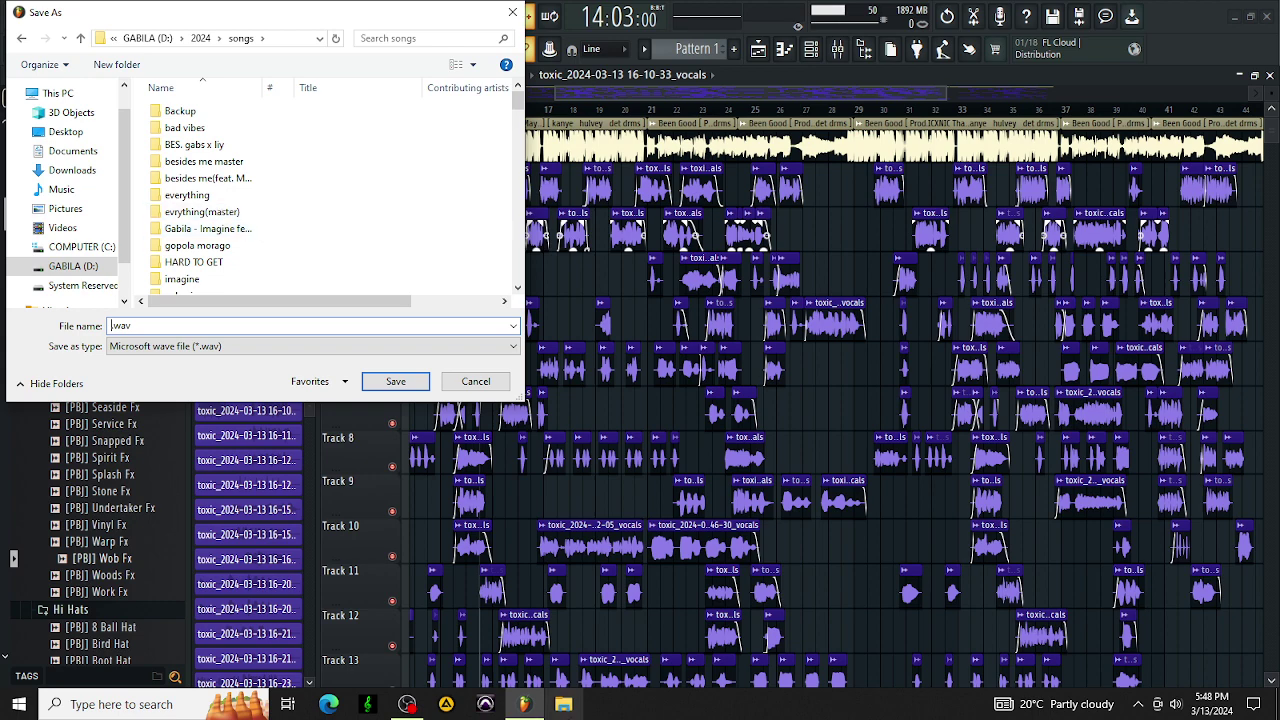
pyautogui.click(407, 704)
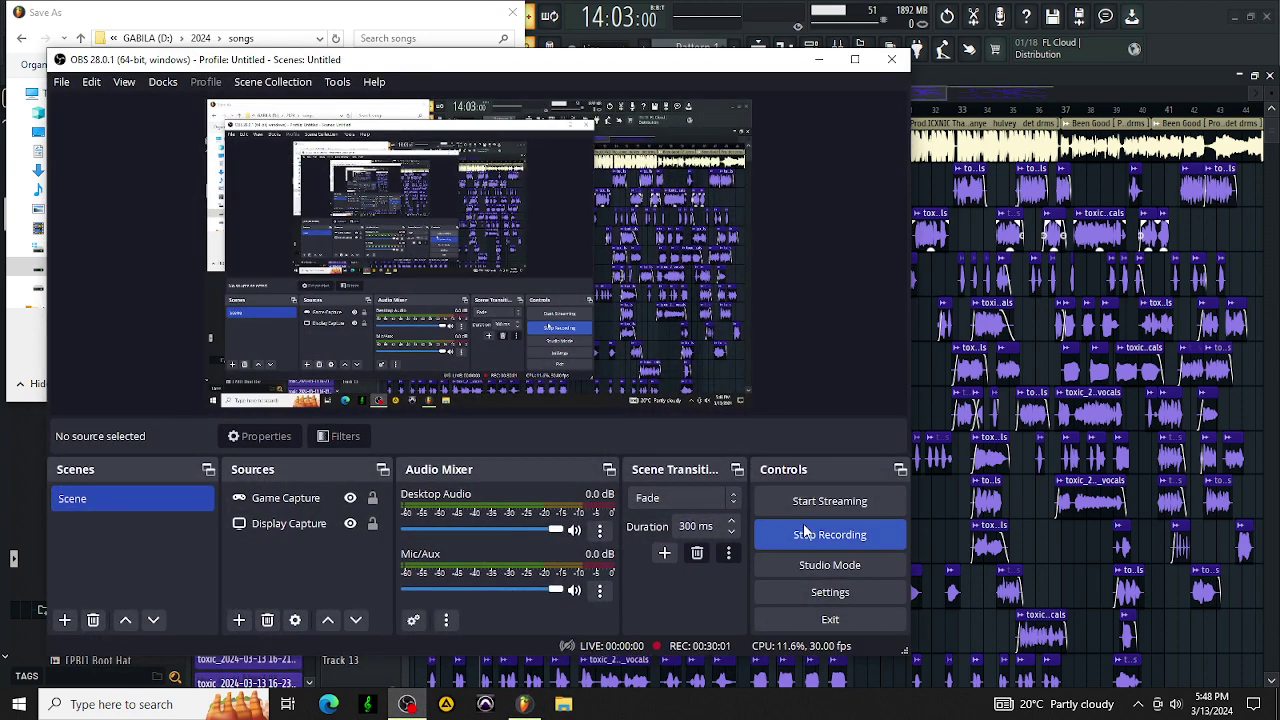